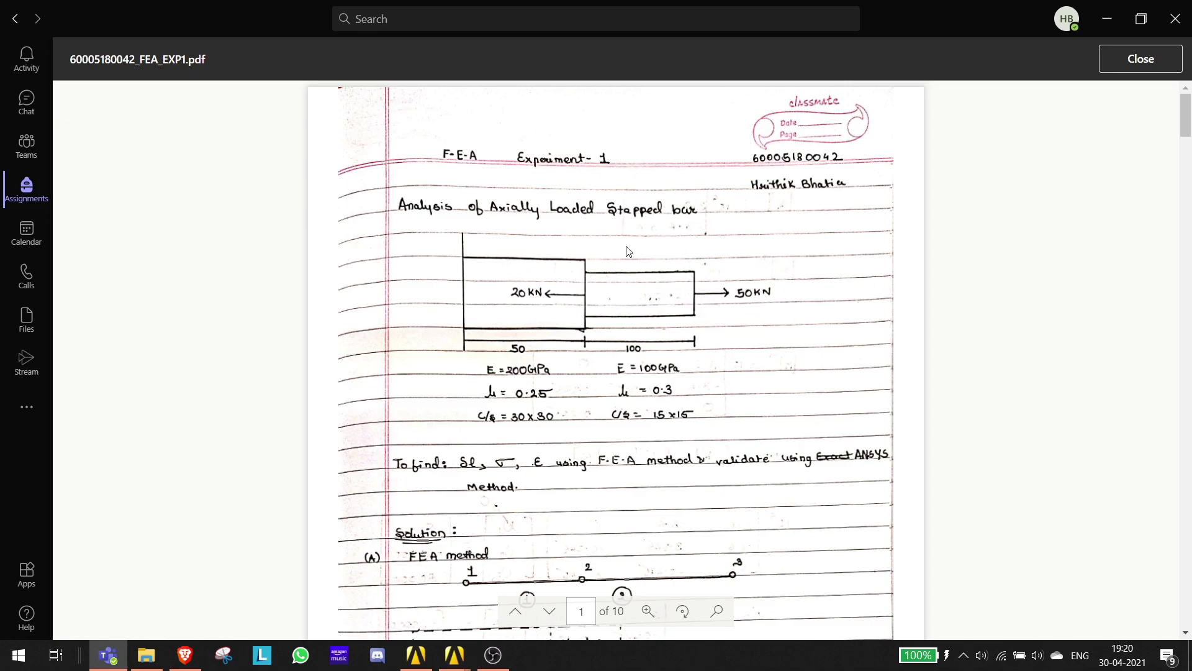
left_click(19, 659)
type("apdl")
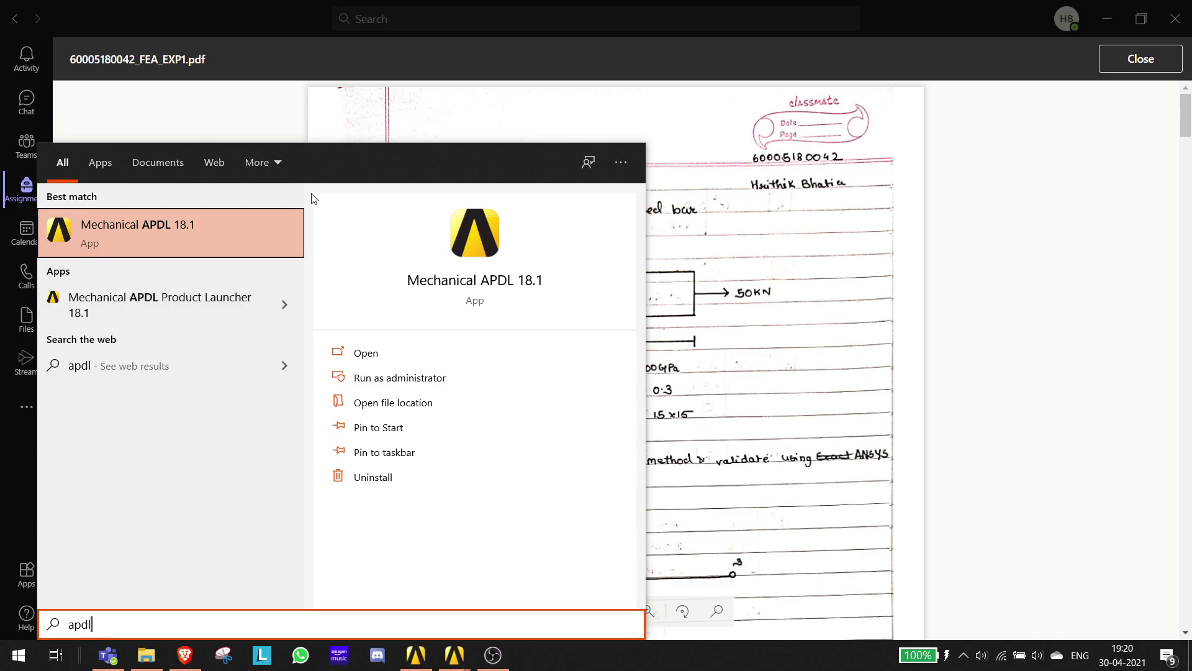
left_click(705, 335)
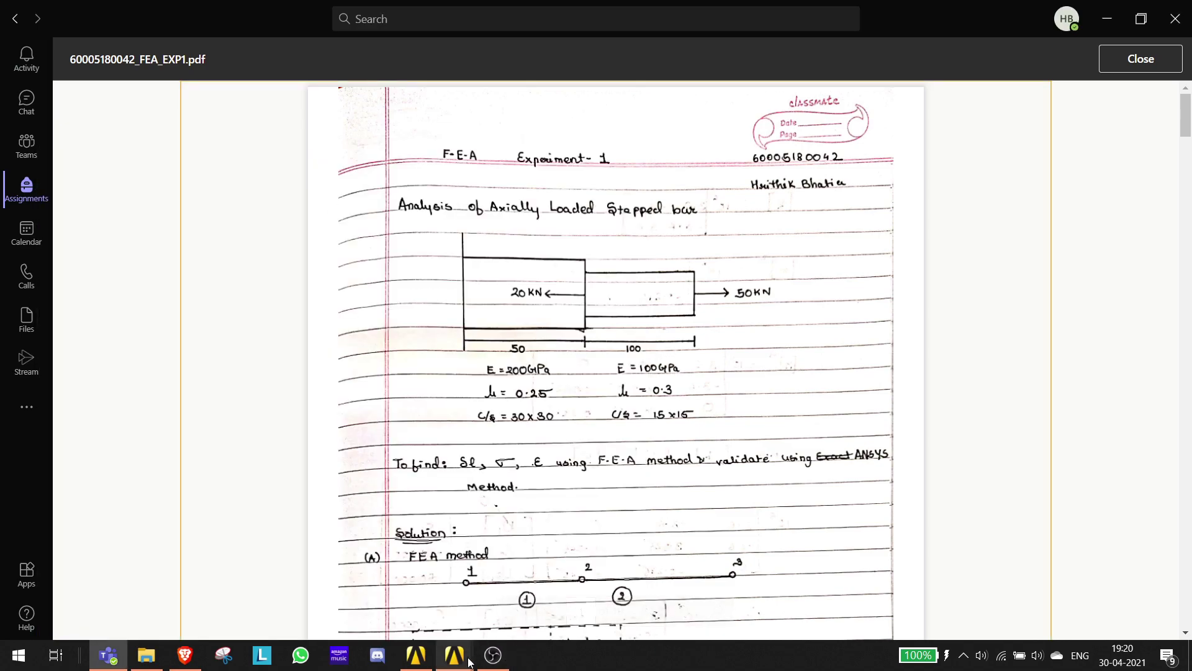
Switch to the open ANSYS Mechanical APDL session SteppedBar and limit the GUI preferences to the Structural discipline.
mouse_move(455, 654)
left_click(508, 594)
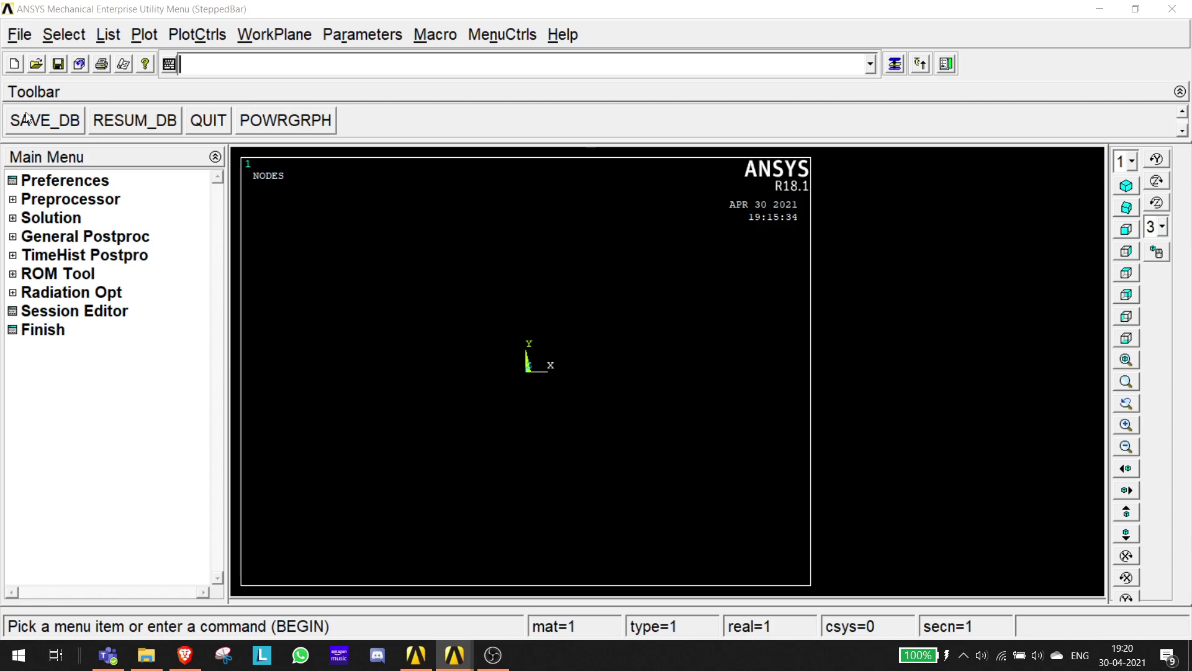
left_click(116, 666)
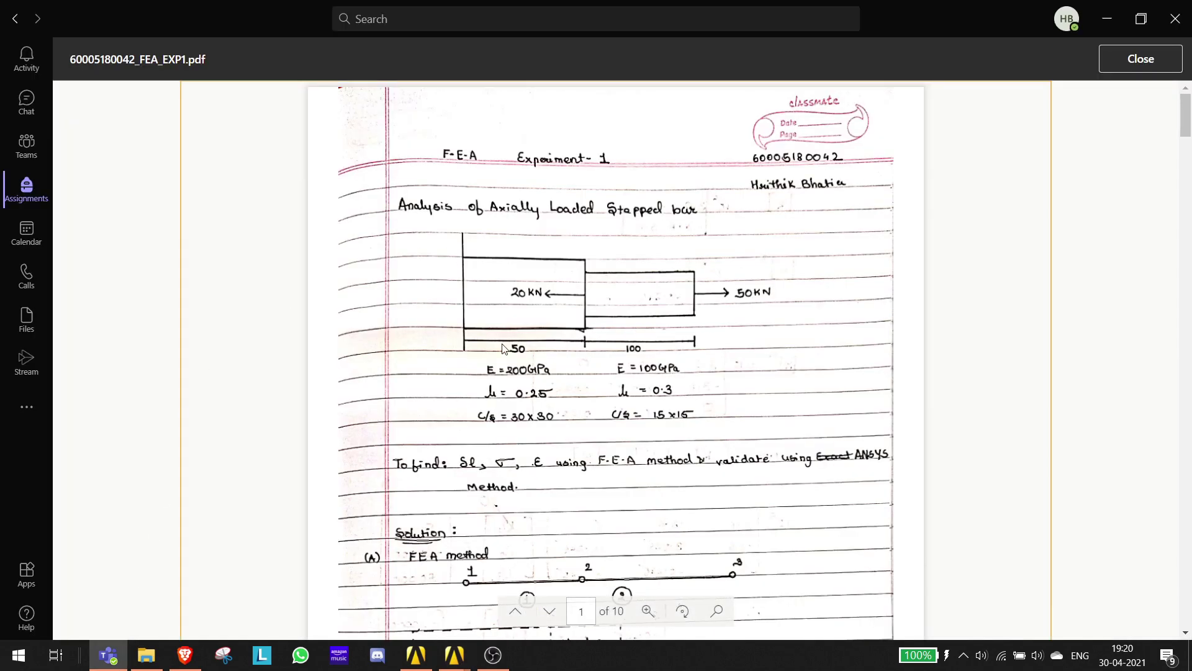
left_click(1104, 18)
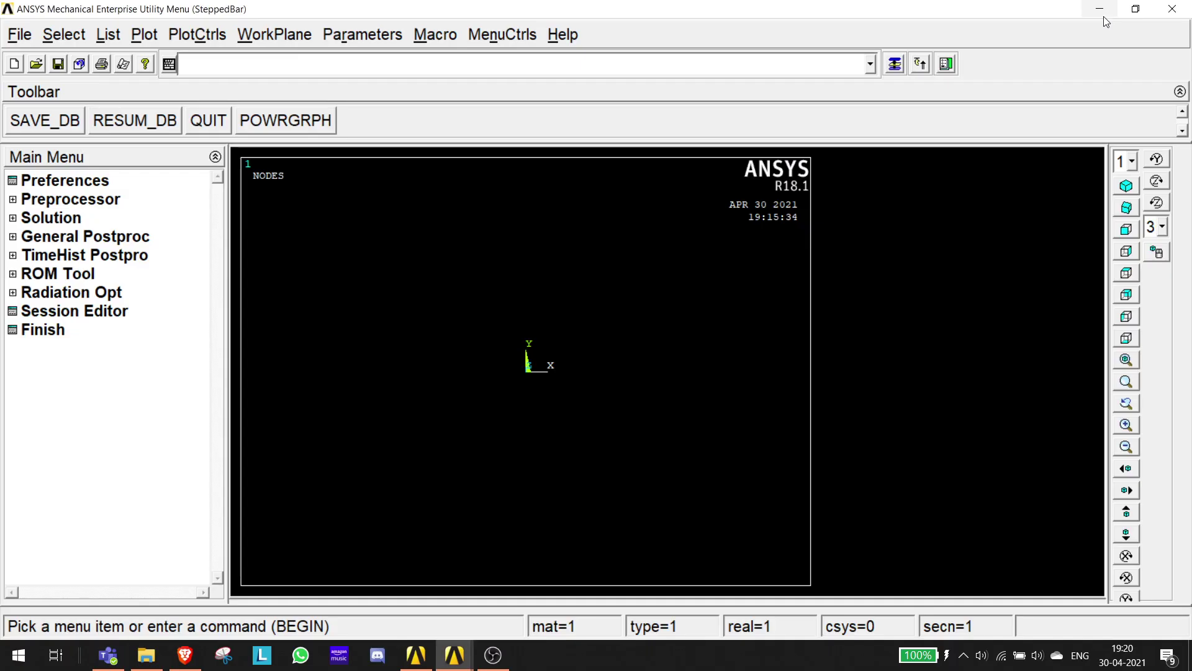
left_click(55, 184)
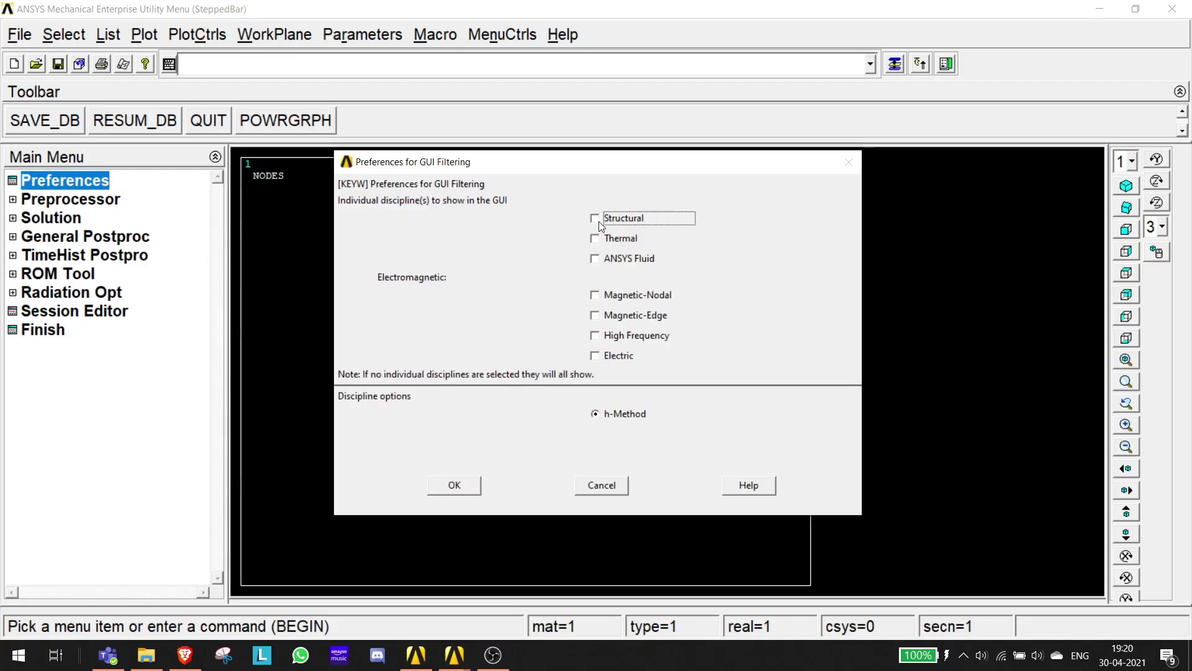
left_click(465, 479)
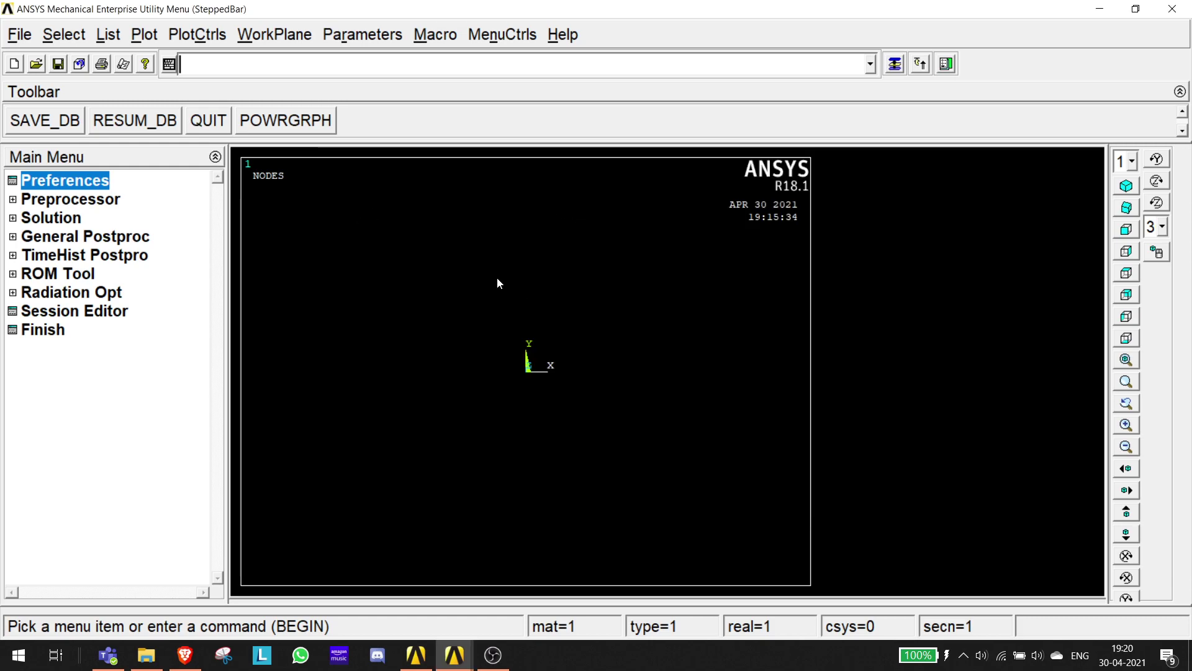
Add two Beam 2 node 188 element types with reference numbers 1 and 2 in the preprocessor.
left_click(18, 202)
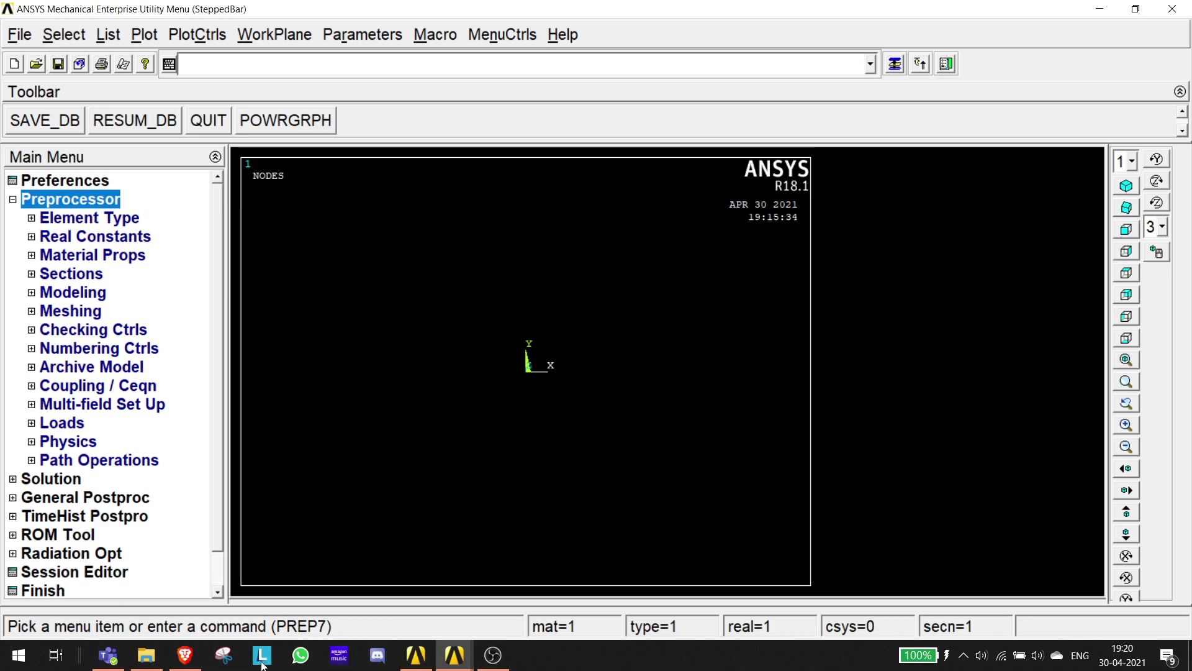
left_click(120, 664)
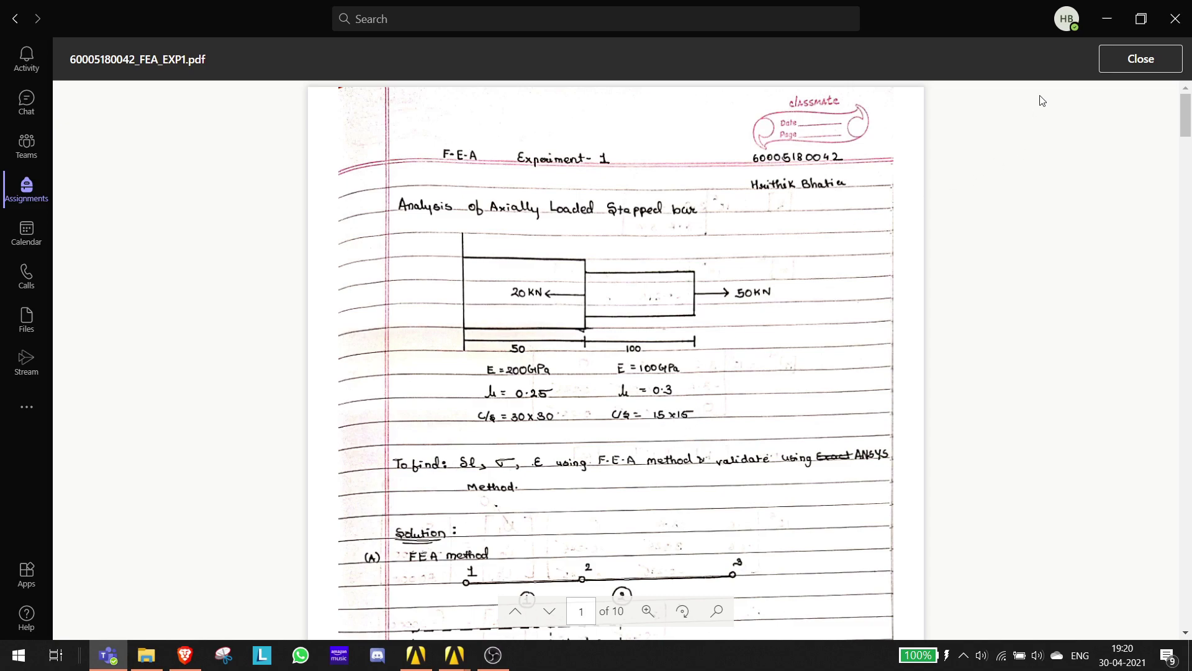
left_click(1107, 18)
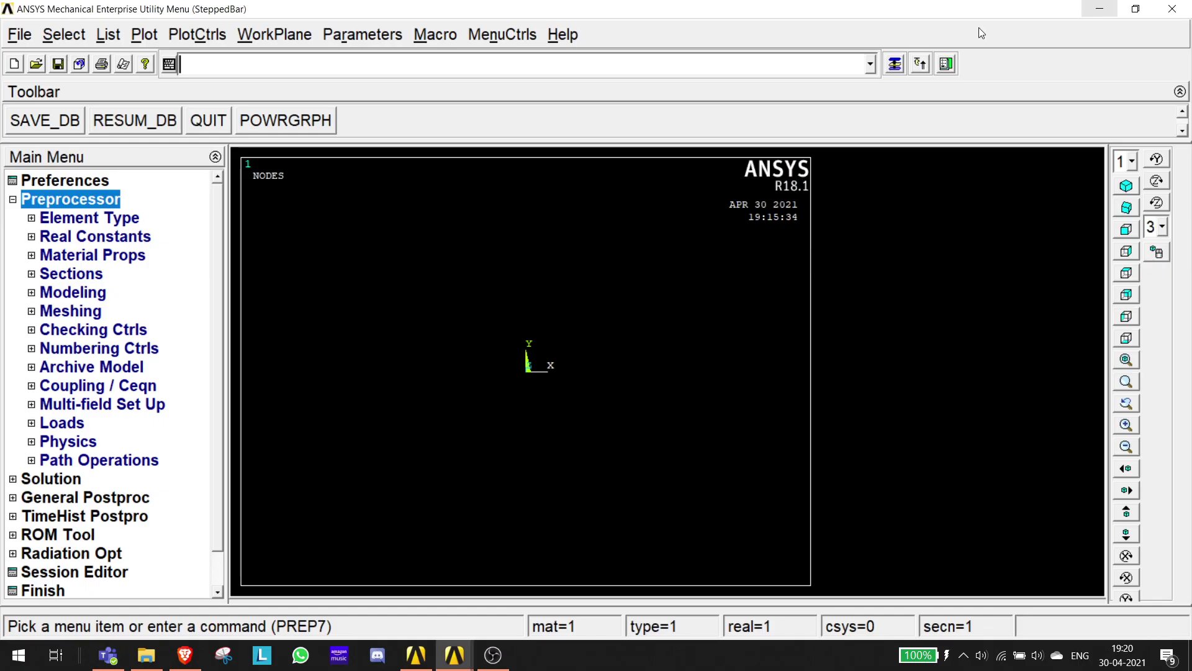
left_click(71, 223)
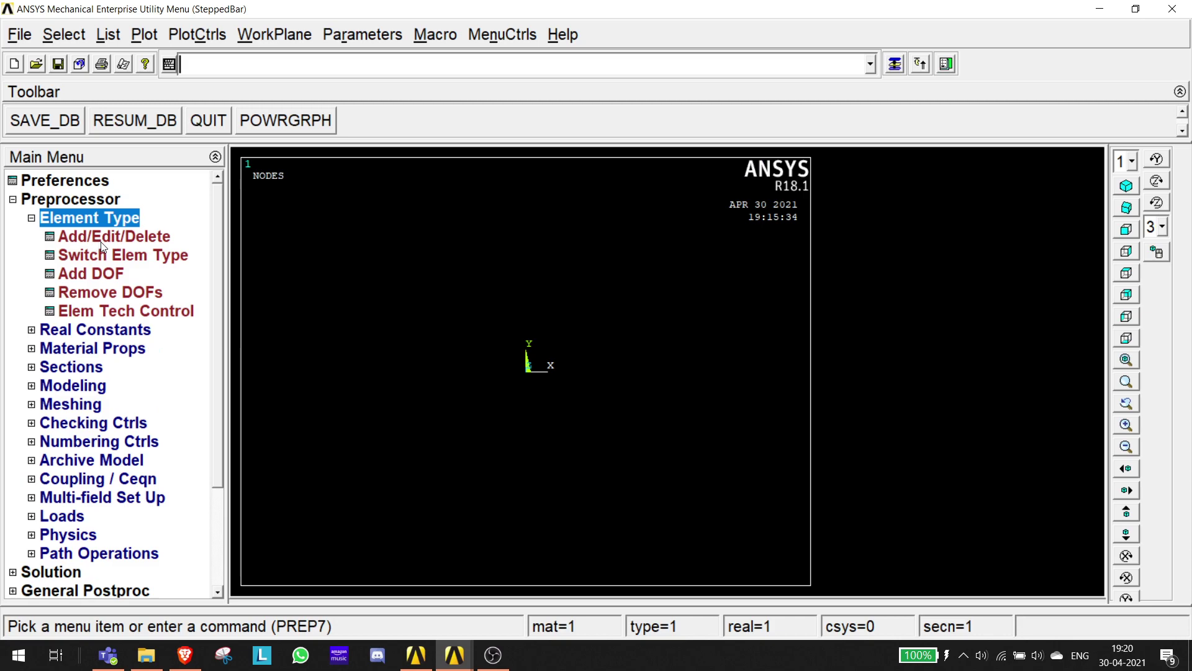
left_click(102, 239)
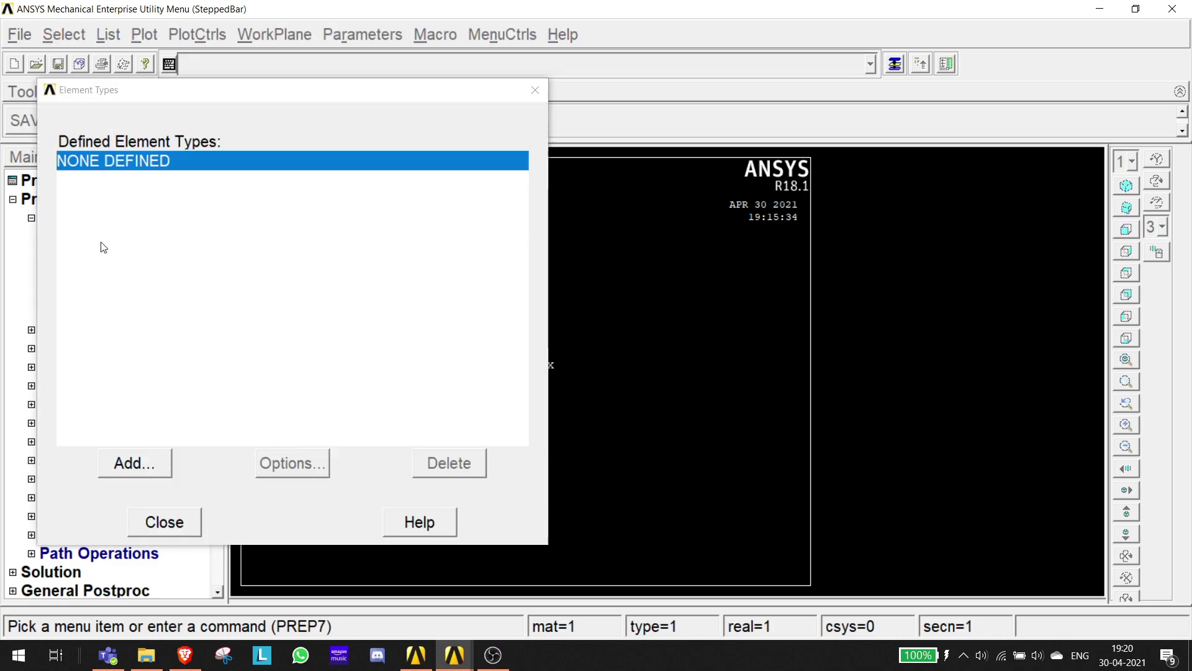
left_click(127, 462)
left_click(644, 300)
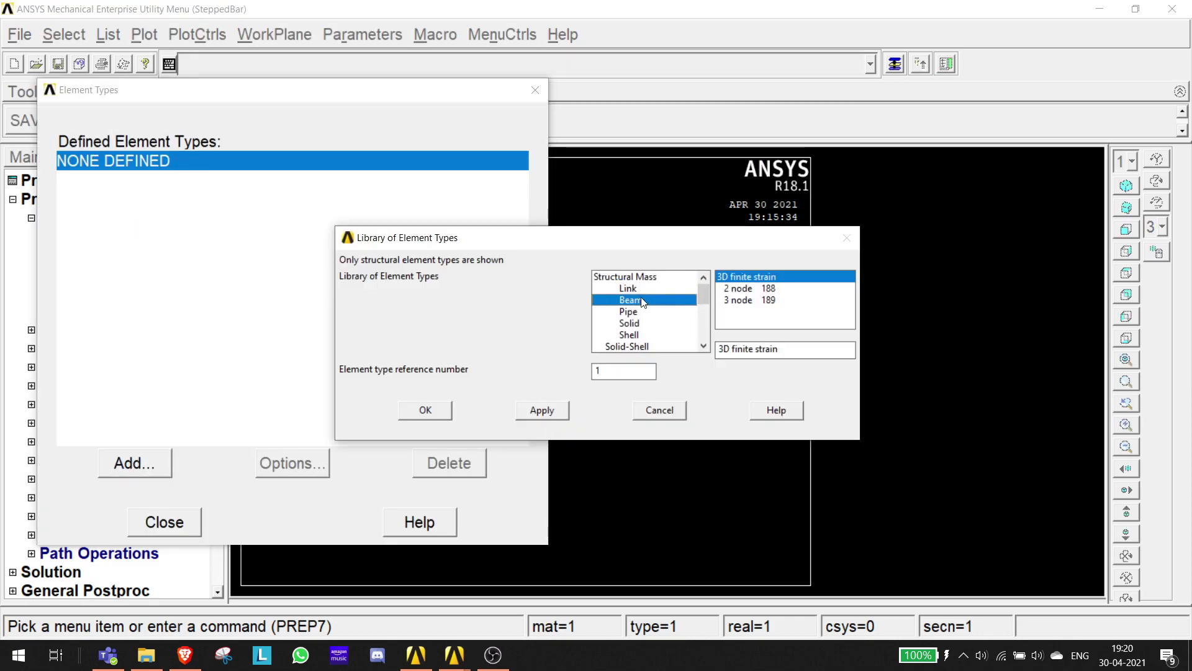
left_click(748, 288)
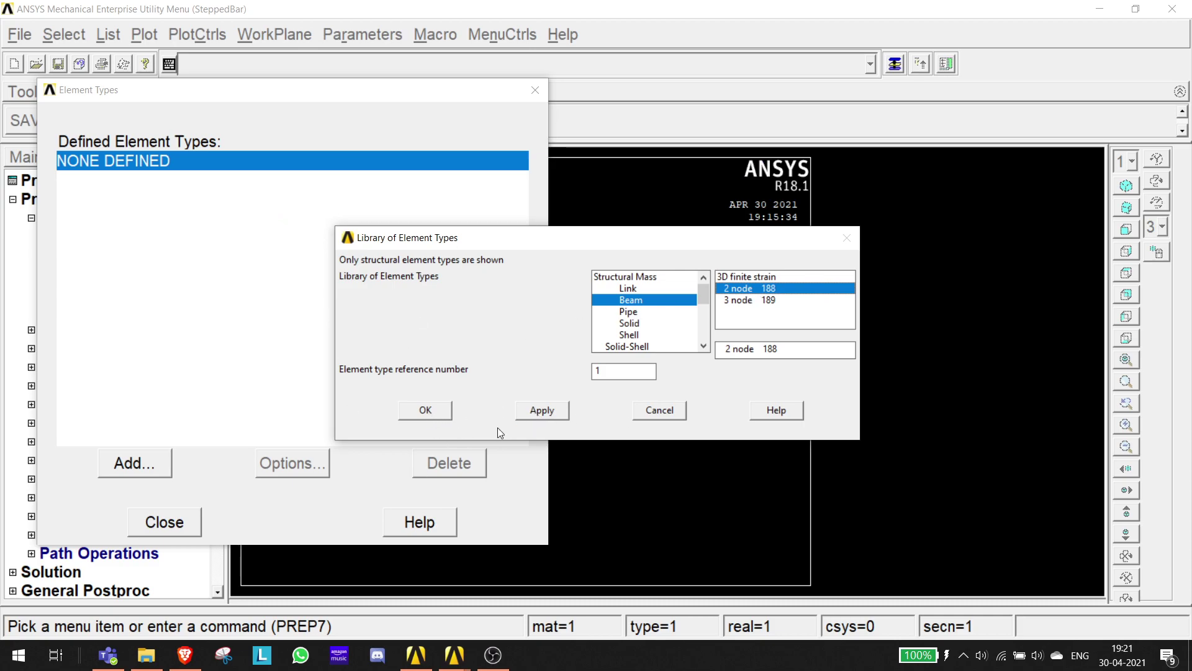
left_click(541, 409)
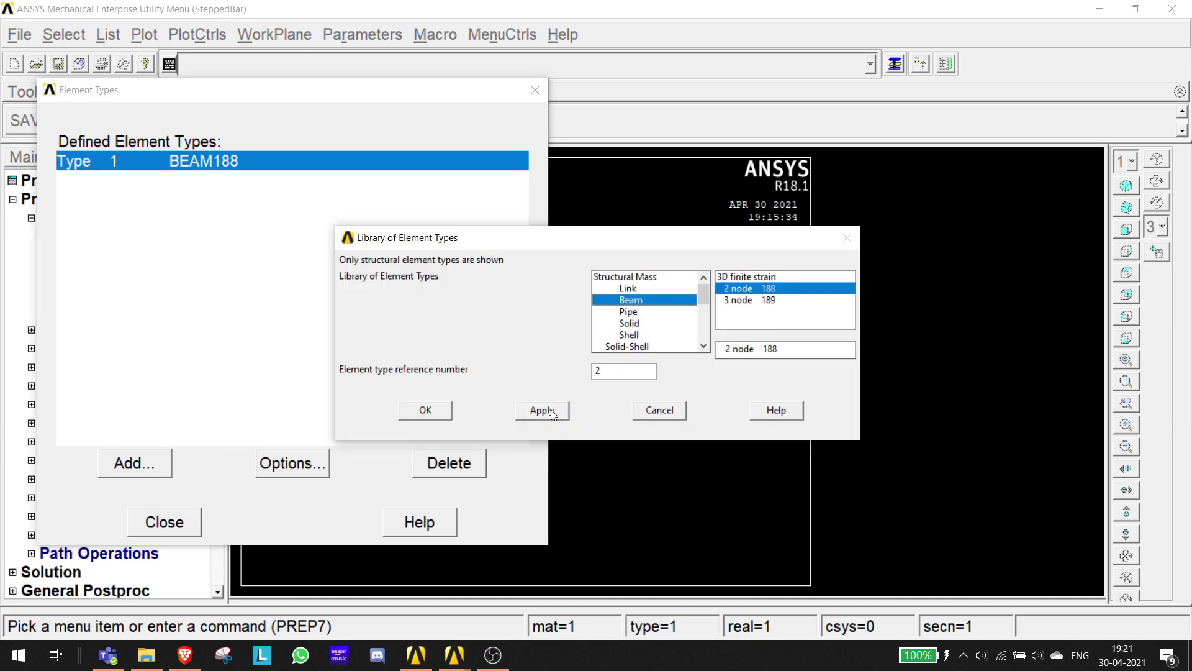
left_click(426, 413)
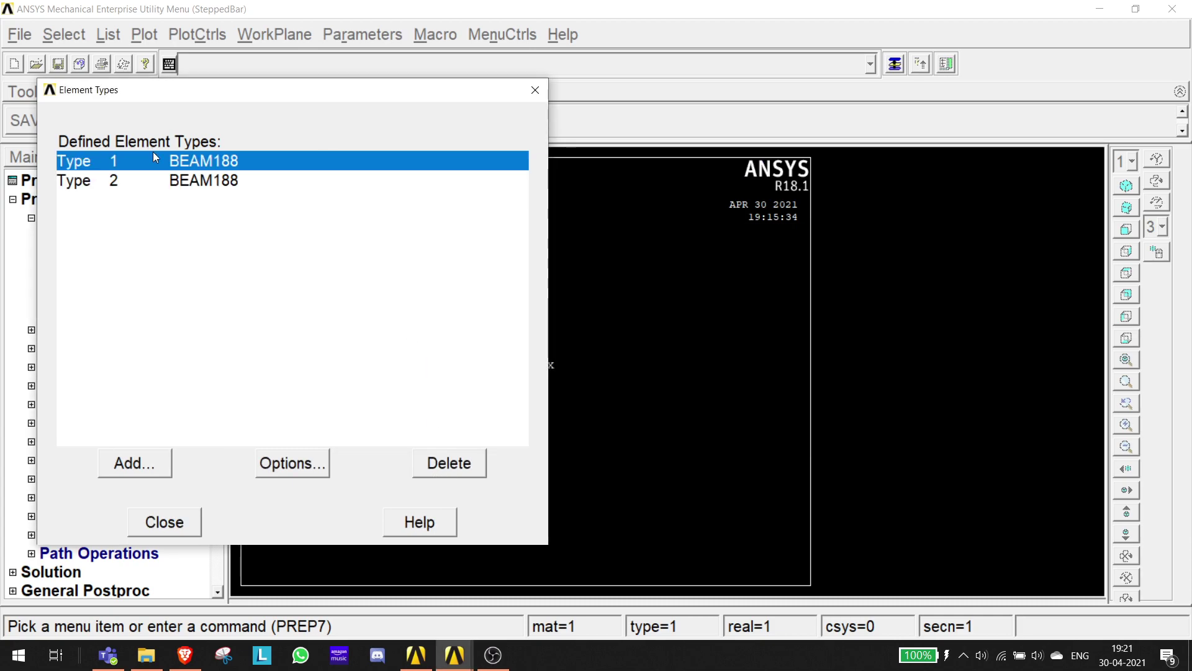
Delete element type 2 from the defined element types and close the list.
left_click(167, 190)
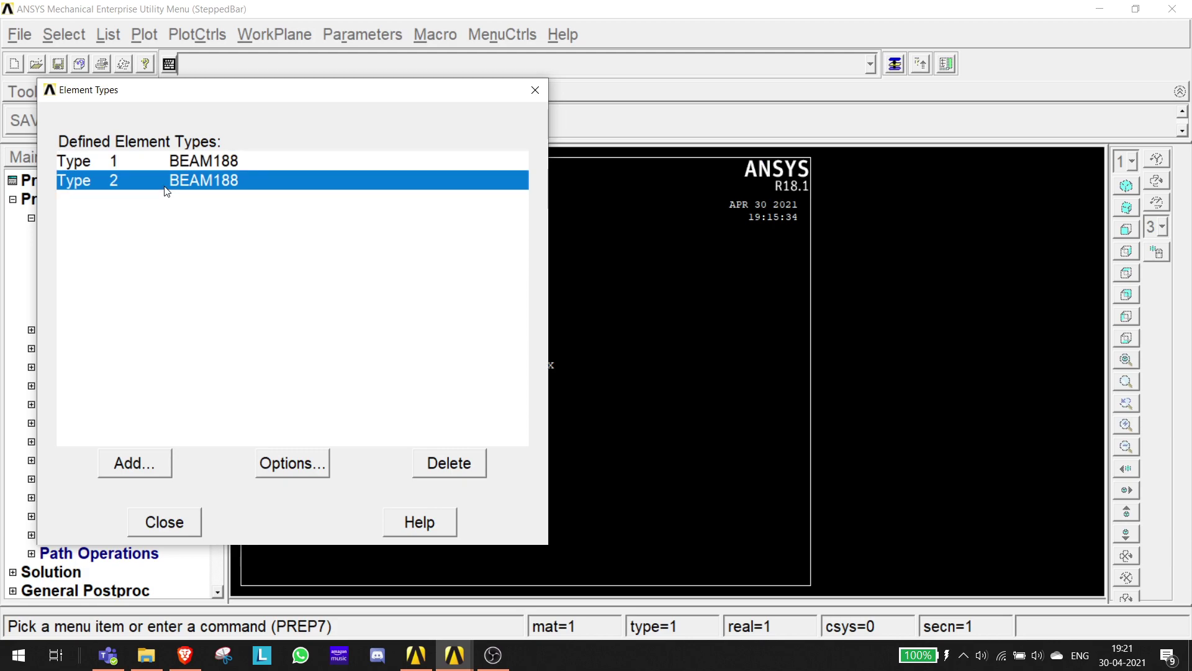
left_click(439, 463)
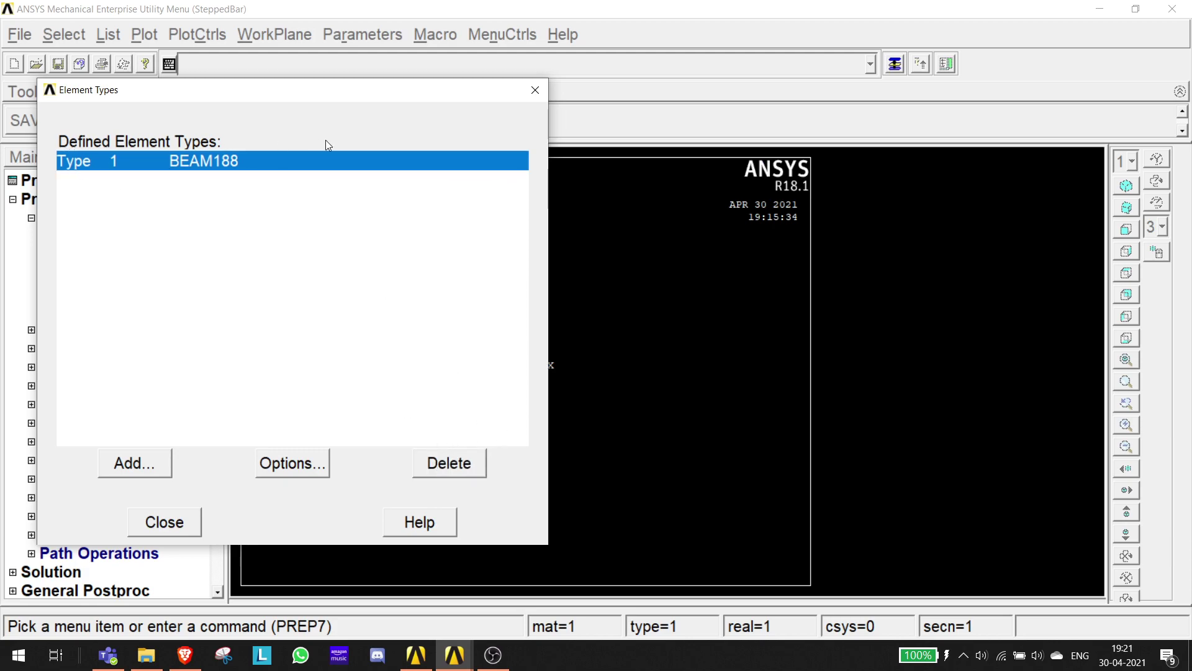
left_click(528, 90)
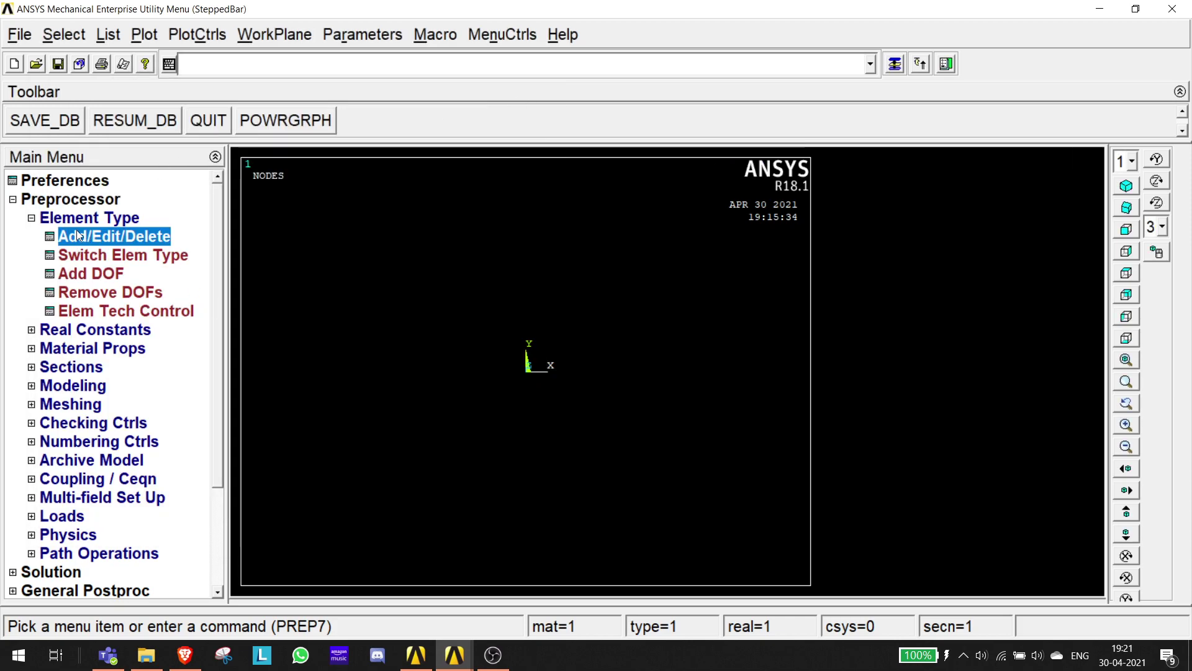
left_click(31, 218)
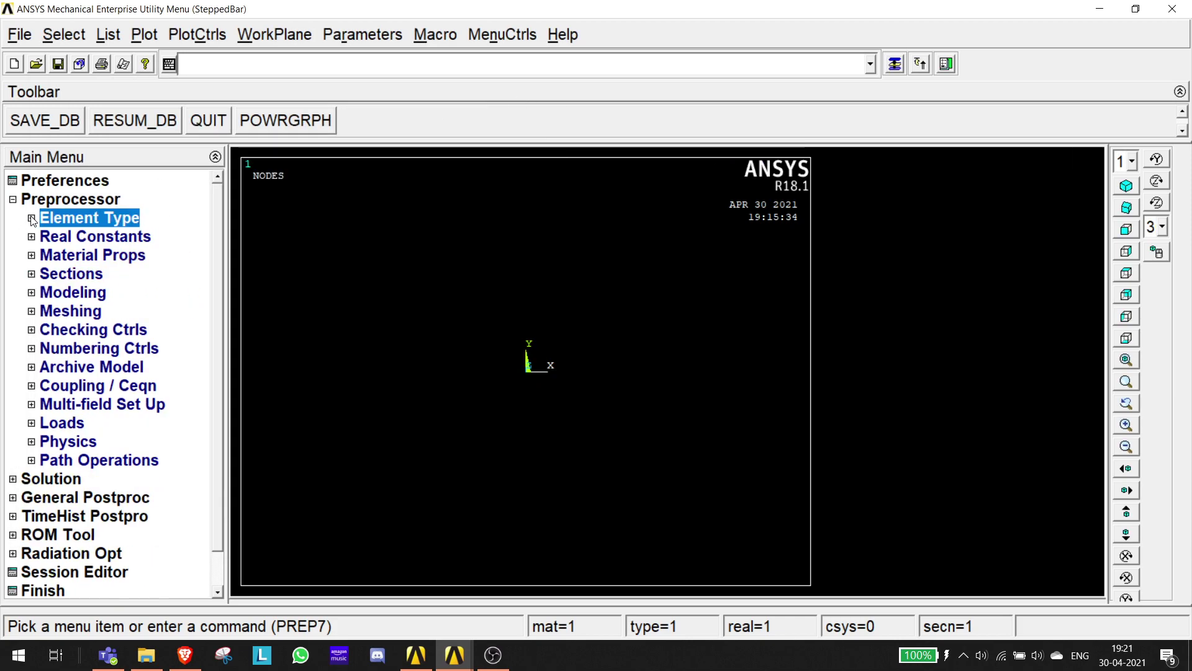
Assign a structural linear elastic isotropic model to material 1 and set its EX to 2E11.
left_click(32, 255)
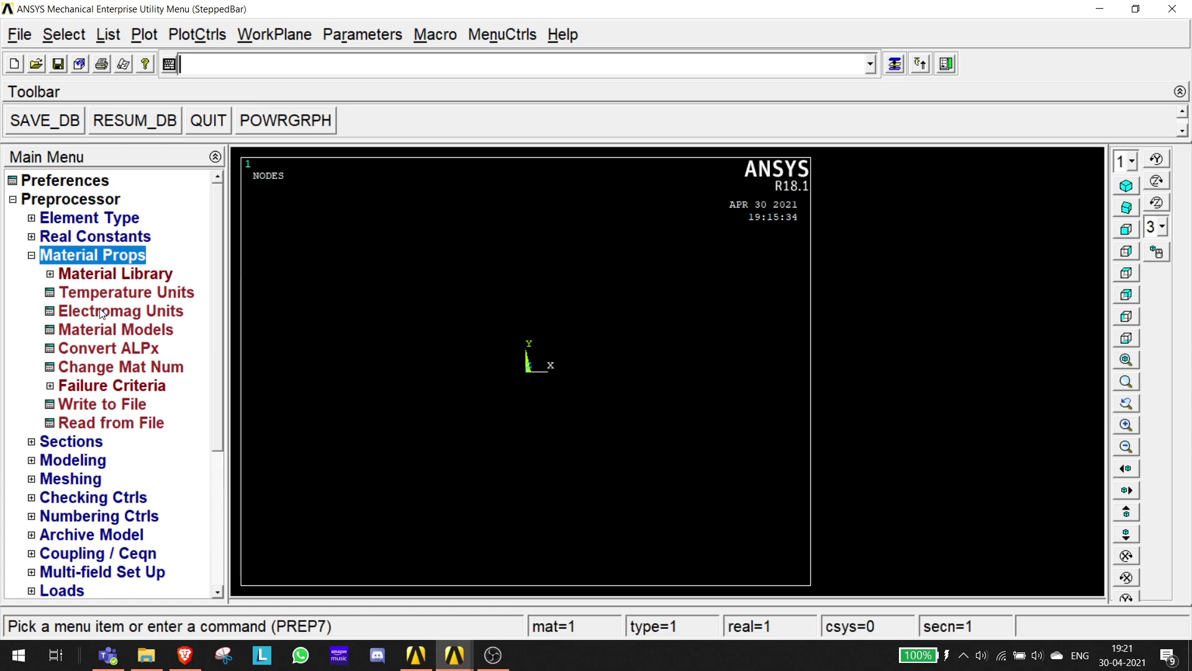
left_click(114, 335)
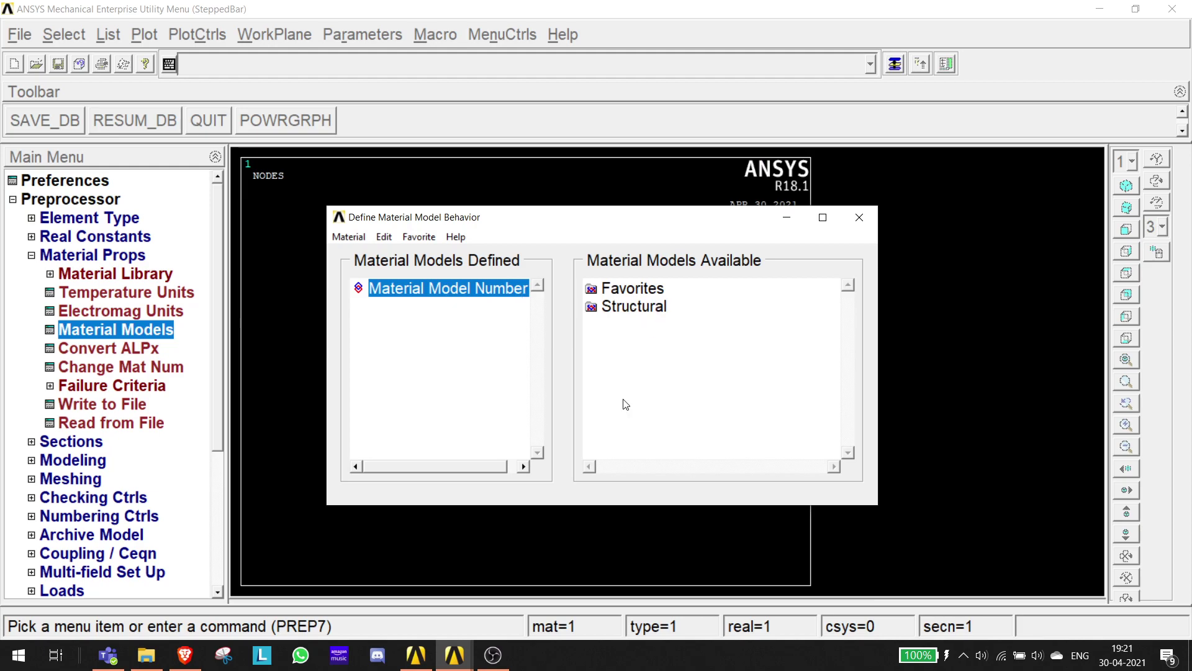
left_click(115, 662)
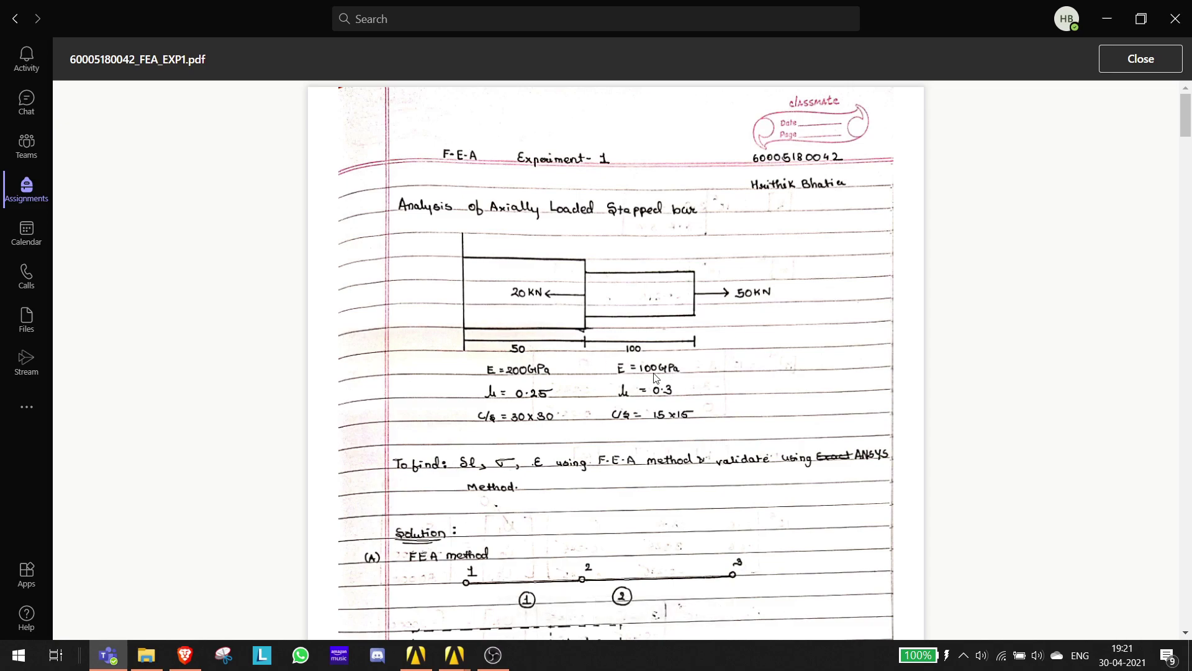
left_click(1096, 8)
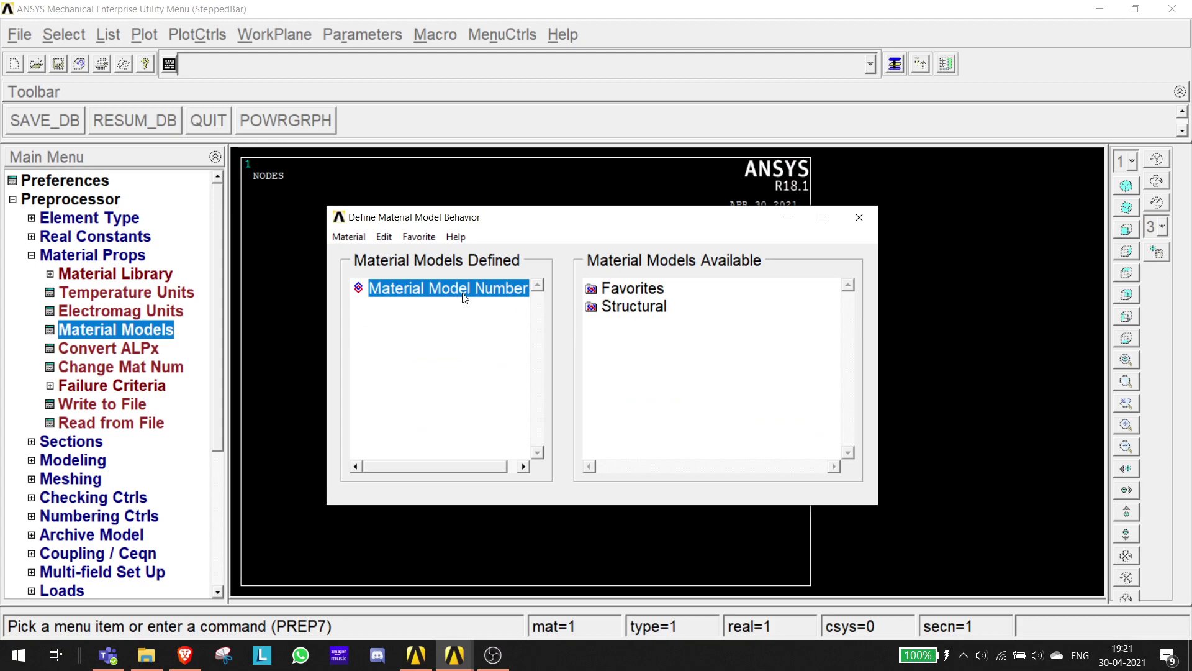
left_click_drag(501, 472, 529, 460)
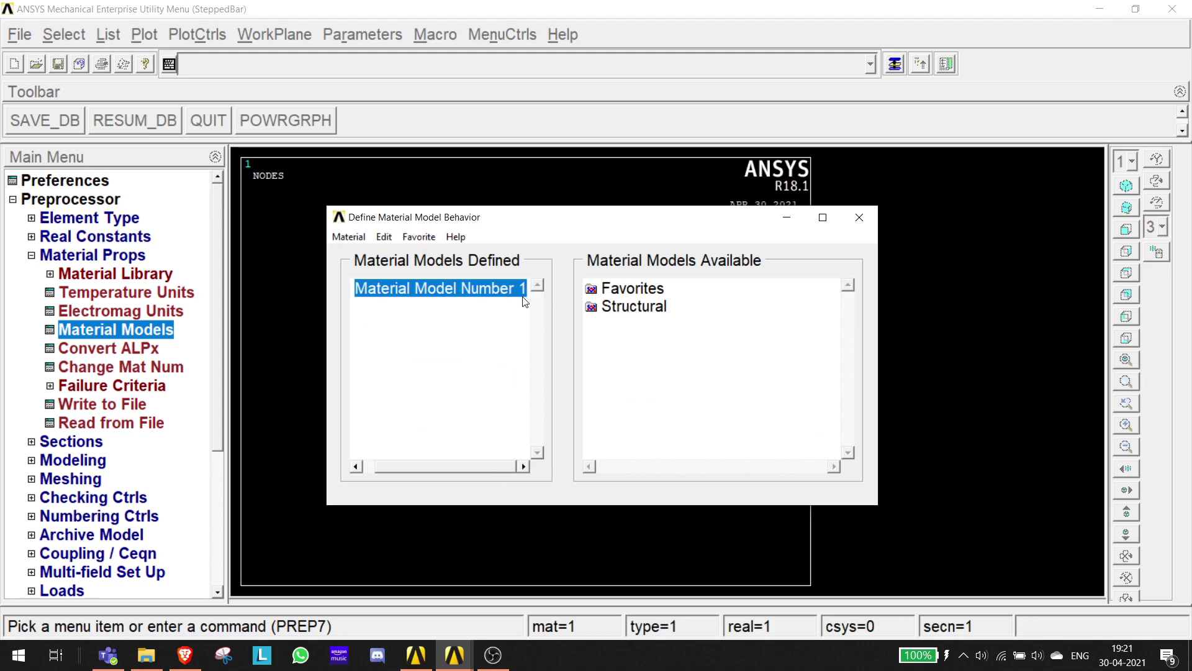
double_click(631, 308)
double_click(643, 325)
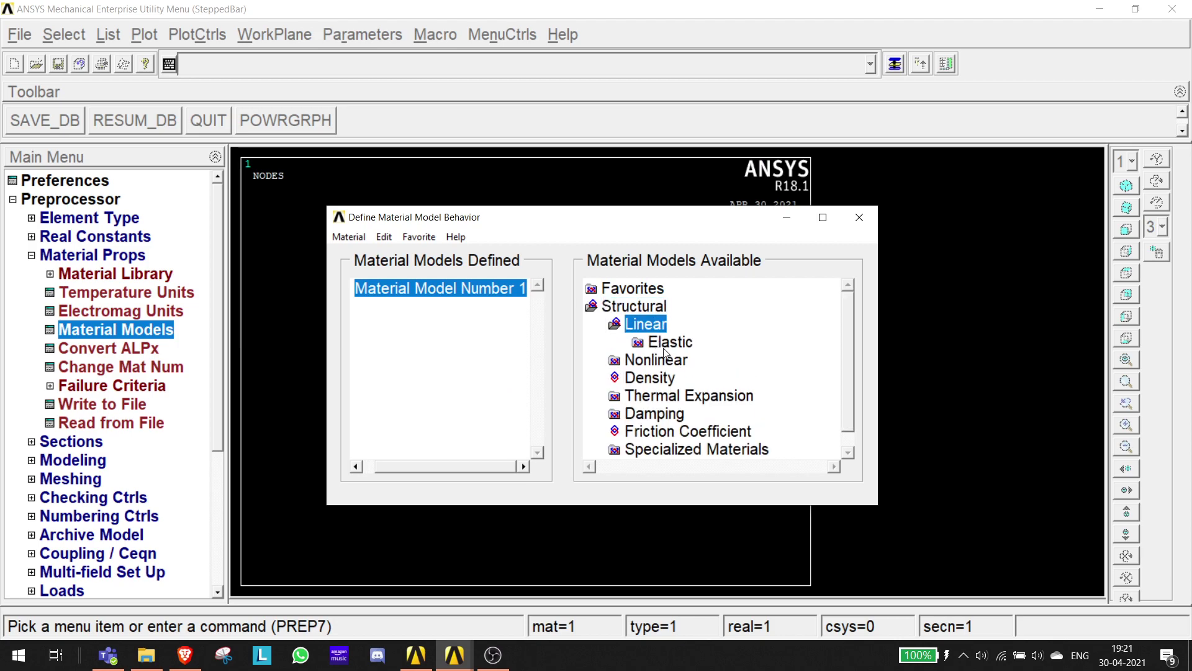
double_click(663, 341)
double_click(686, 362)
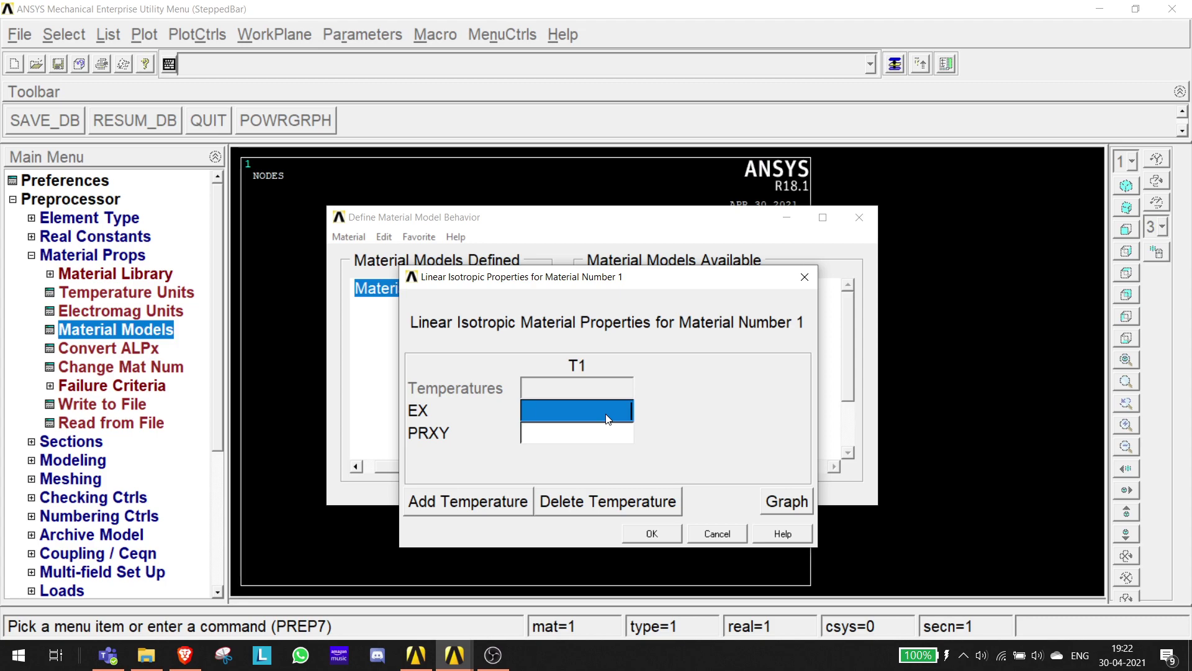
type("2E11")
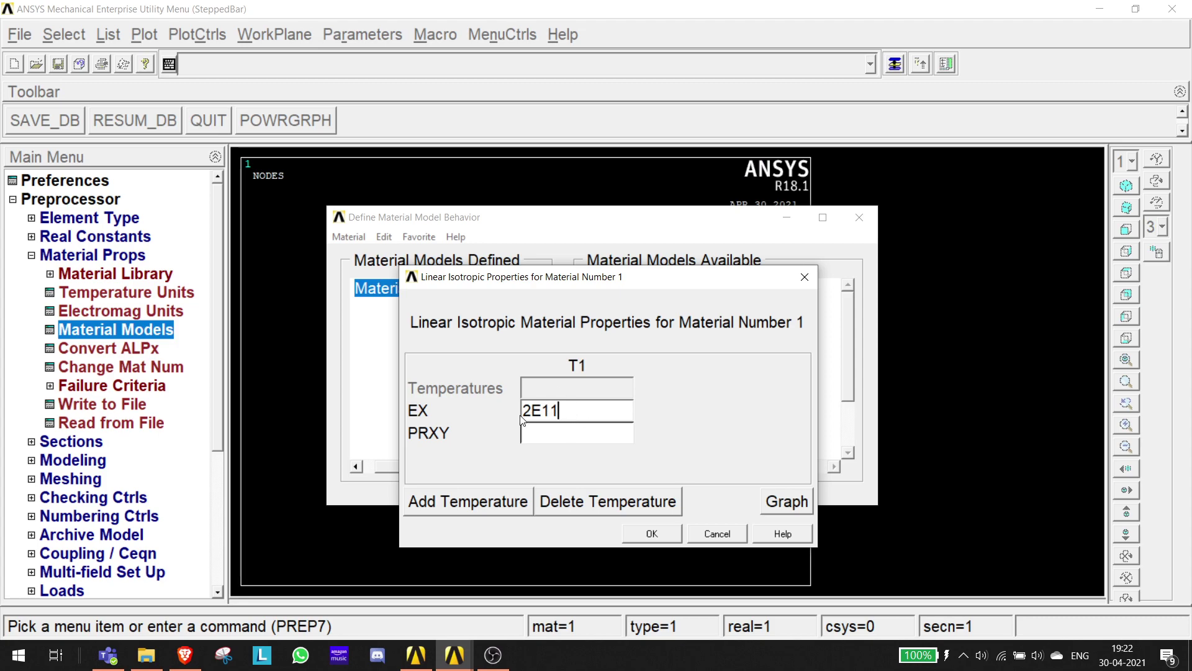
Set PRXY of material 1 to 0.25, consulting the problem sheet, and accept its linear isotropic properties.
left_click(571, 439)
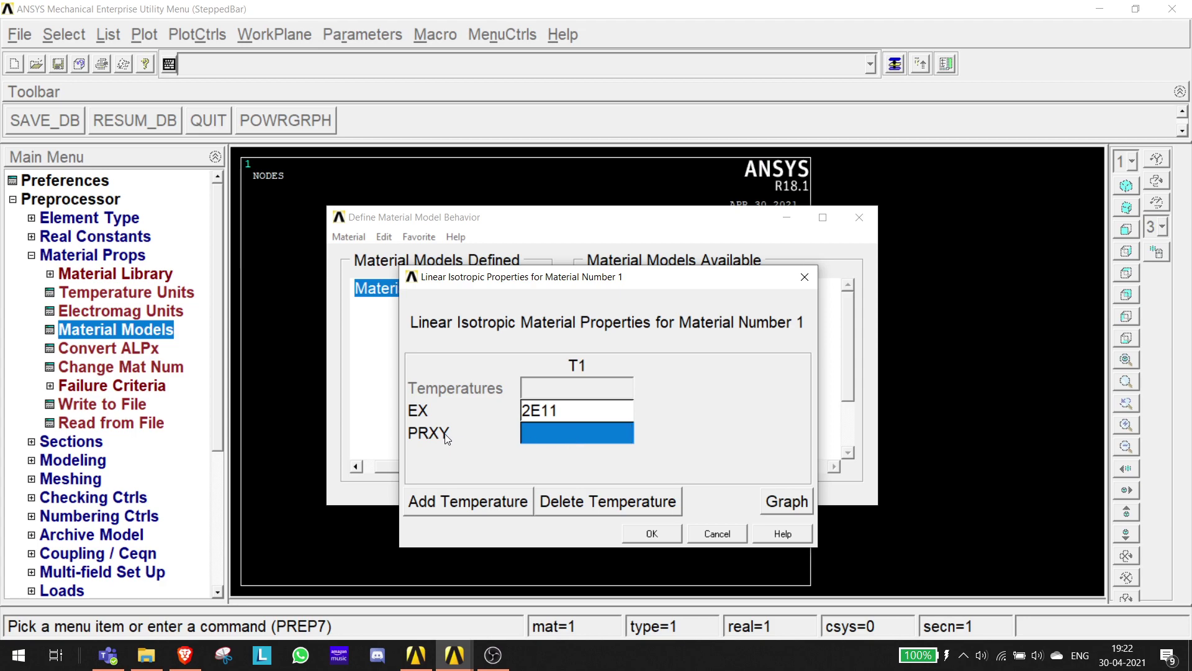
left_click(108, 655)
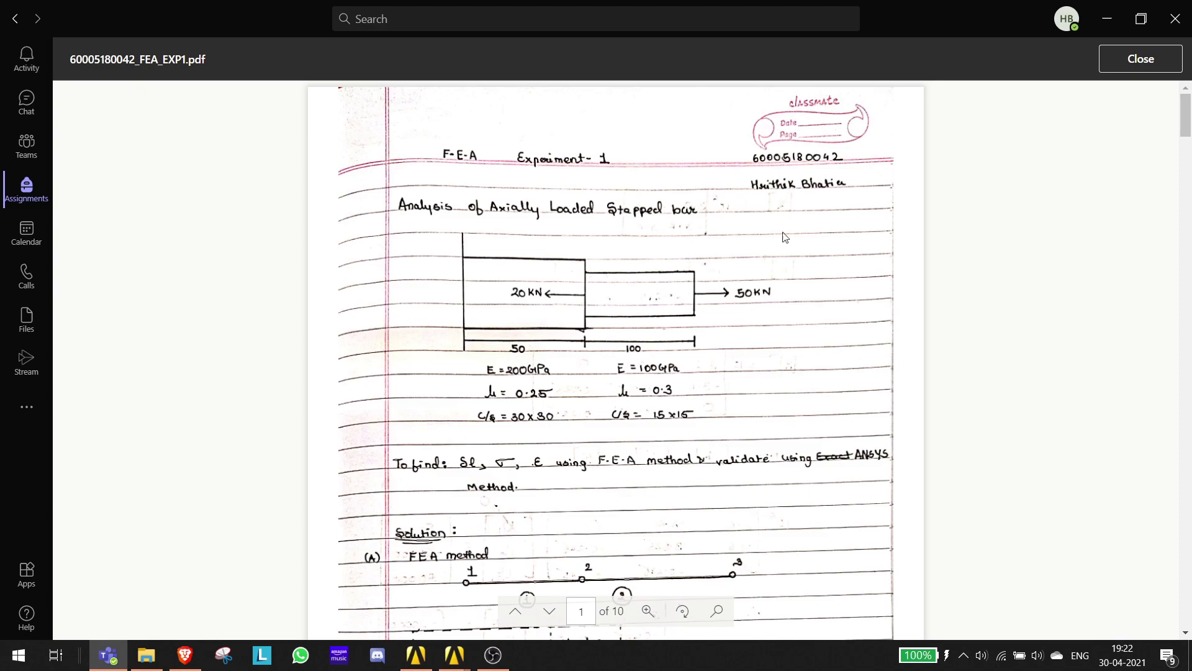
left_click(1107, 19)
type("0.25")
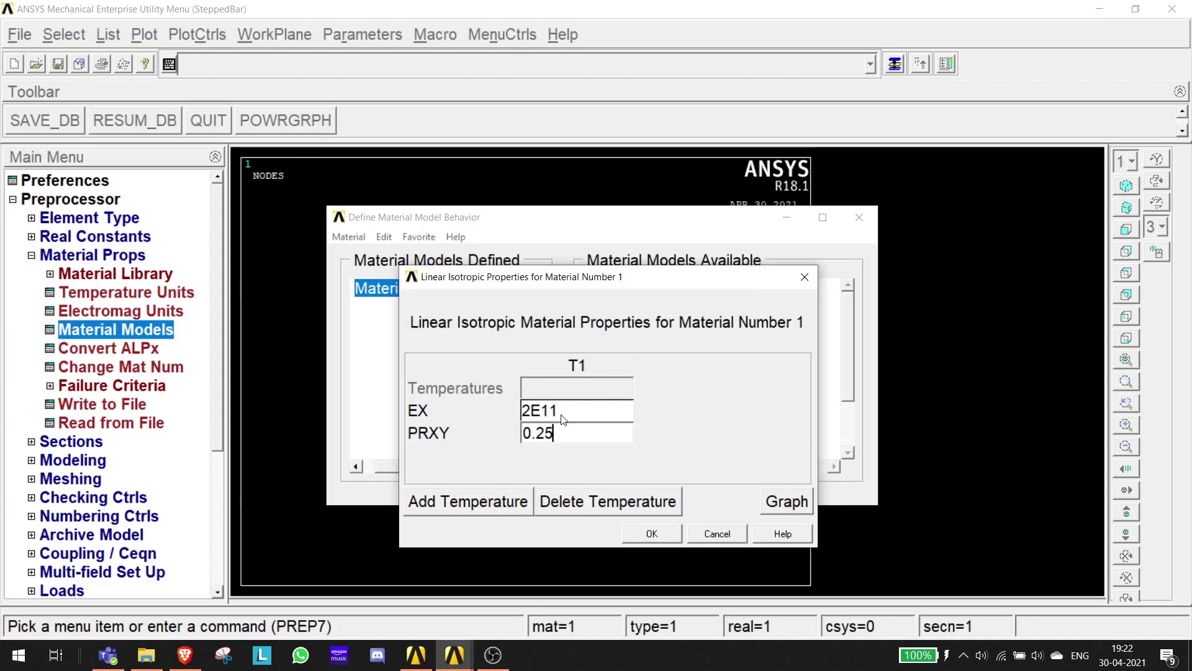
left_click(663, 538)
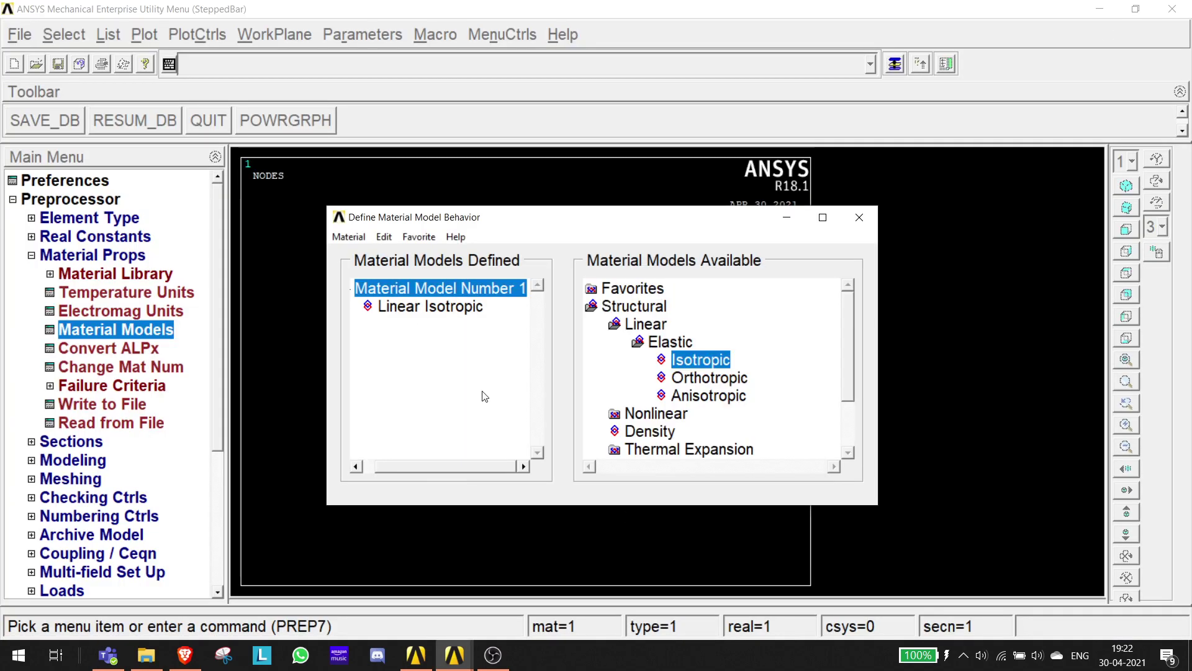
Create a new material model with ID 2.
left_click(355, 238)
left_click(370, 264)
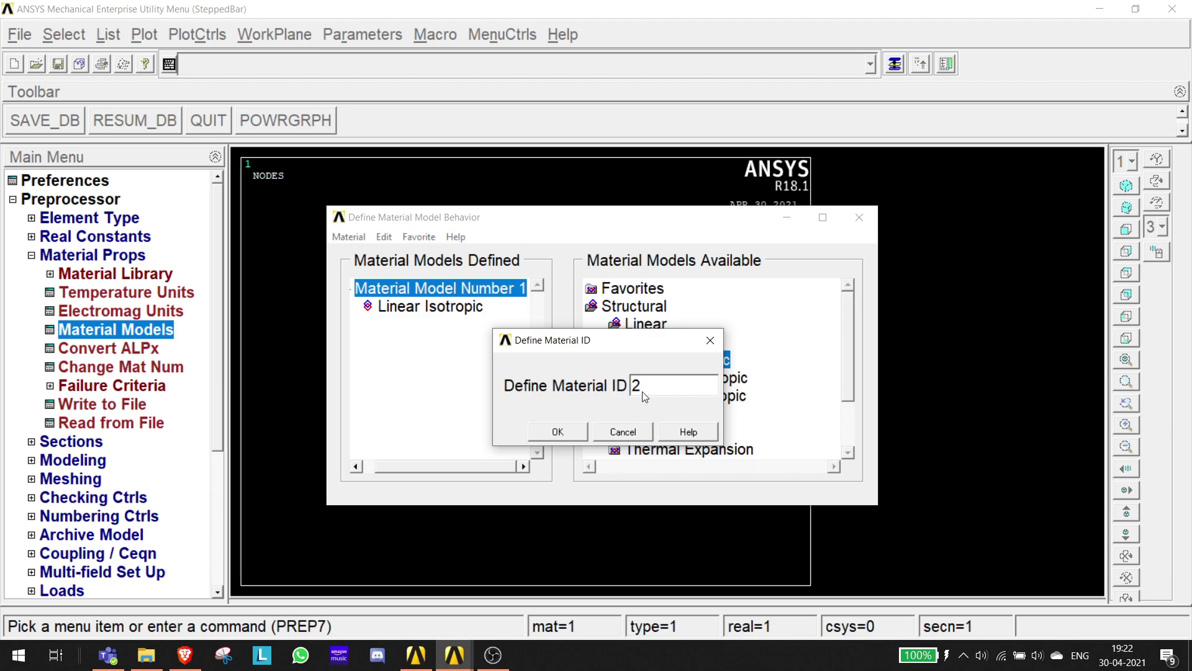
left_click(556, 433)
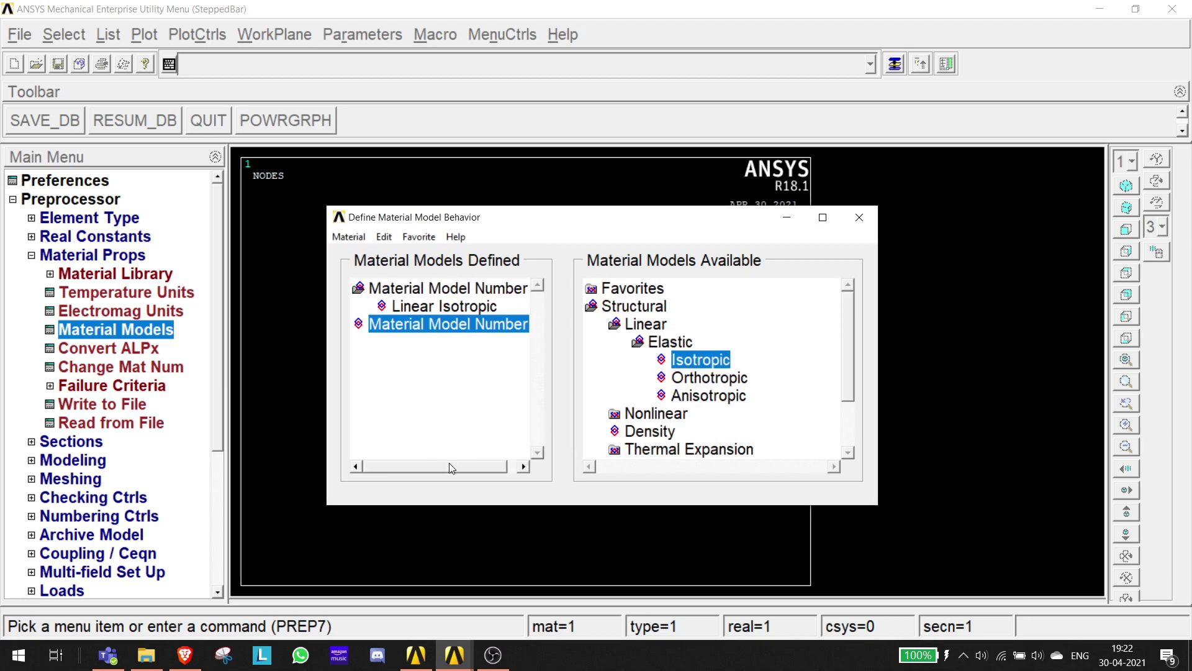
left_click_drag(450, 467, 464, 467)
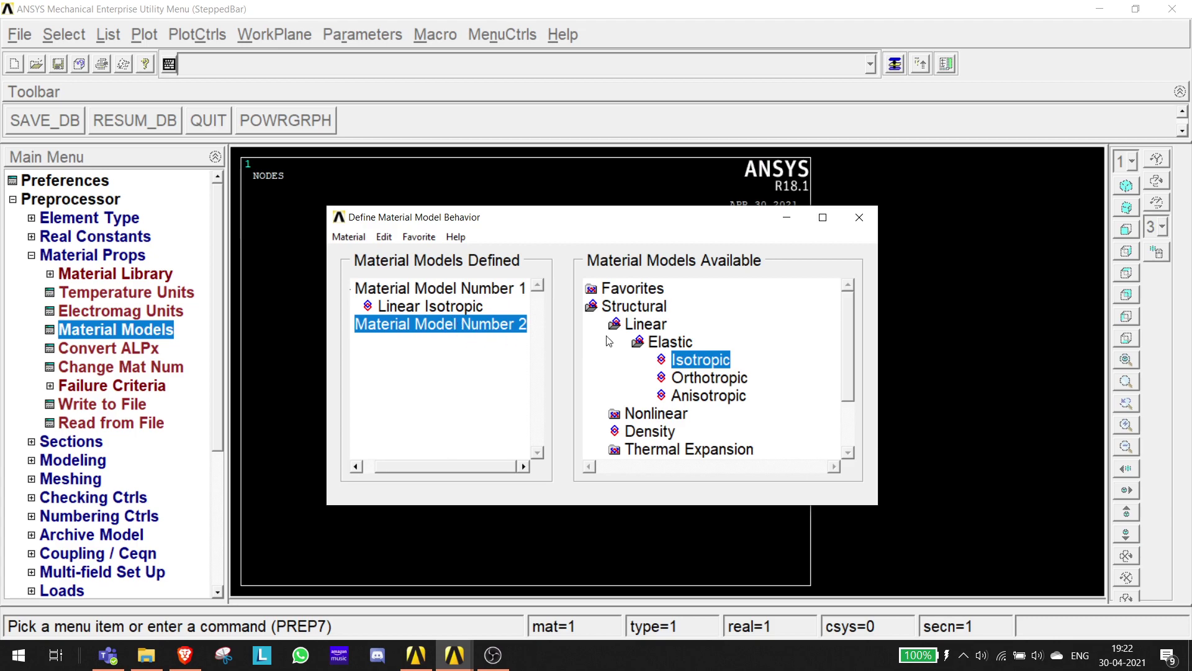
Assign a structural linear elastic isotropic model to material 2 and set its EX to 1E11, consulting the problem sheet.
double_click(715, 363)
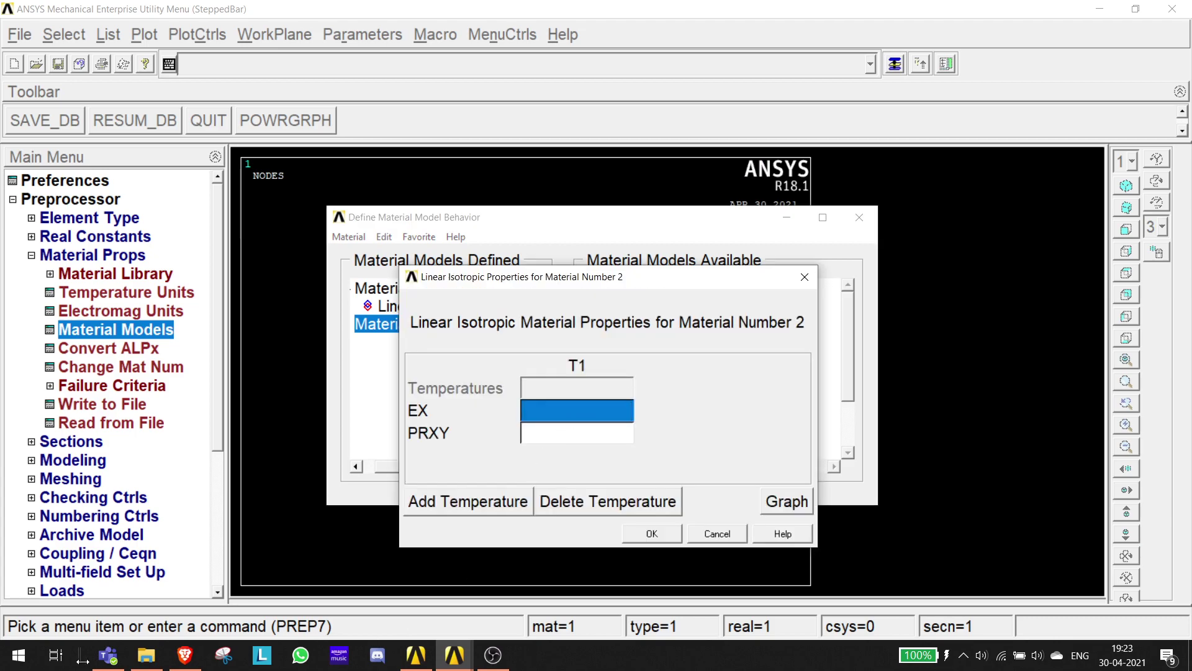
key("alt+Tab")
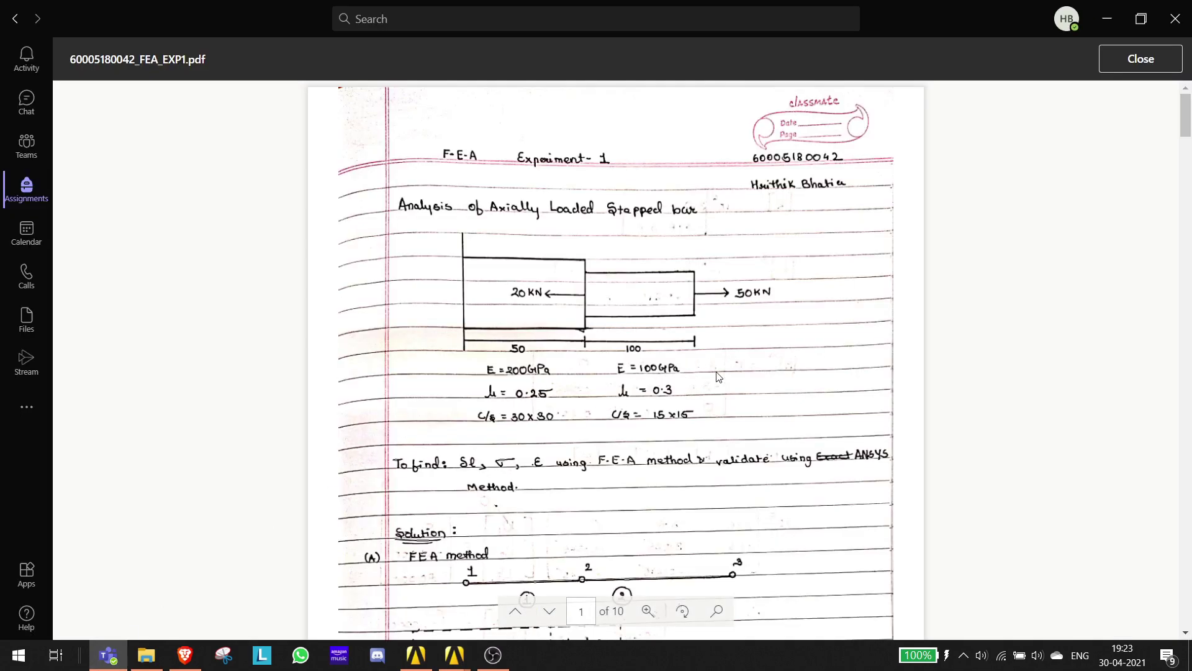
key("alt+Tab")
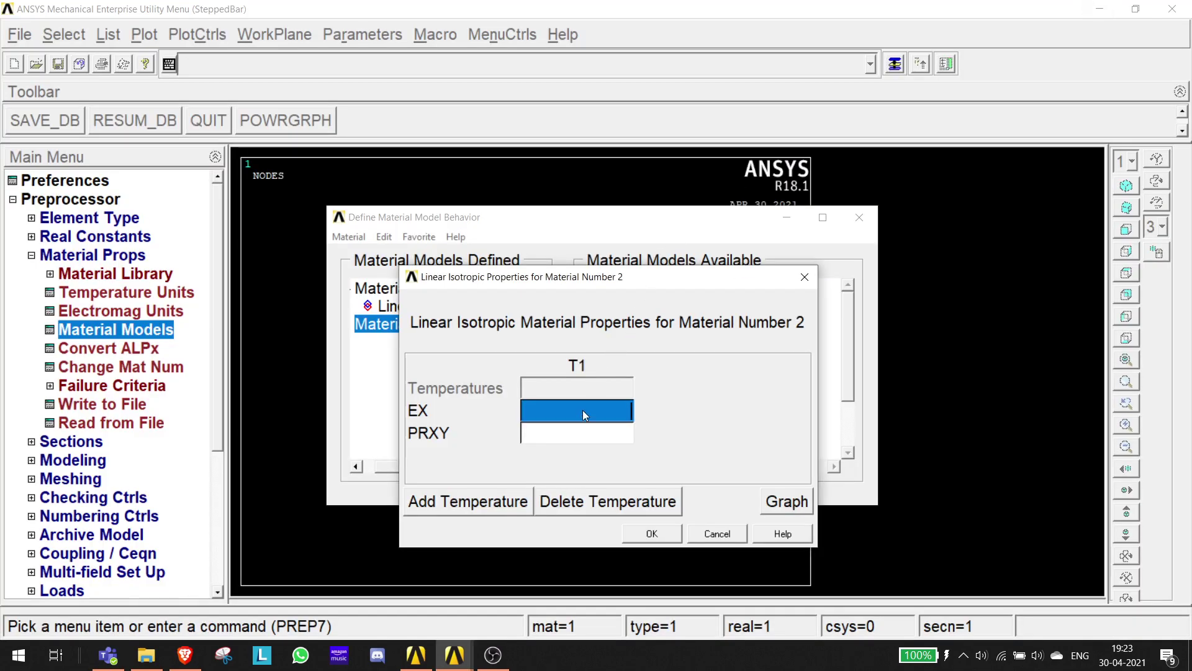
type("100")
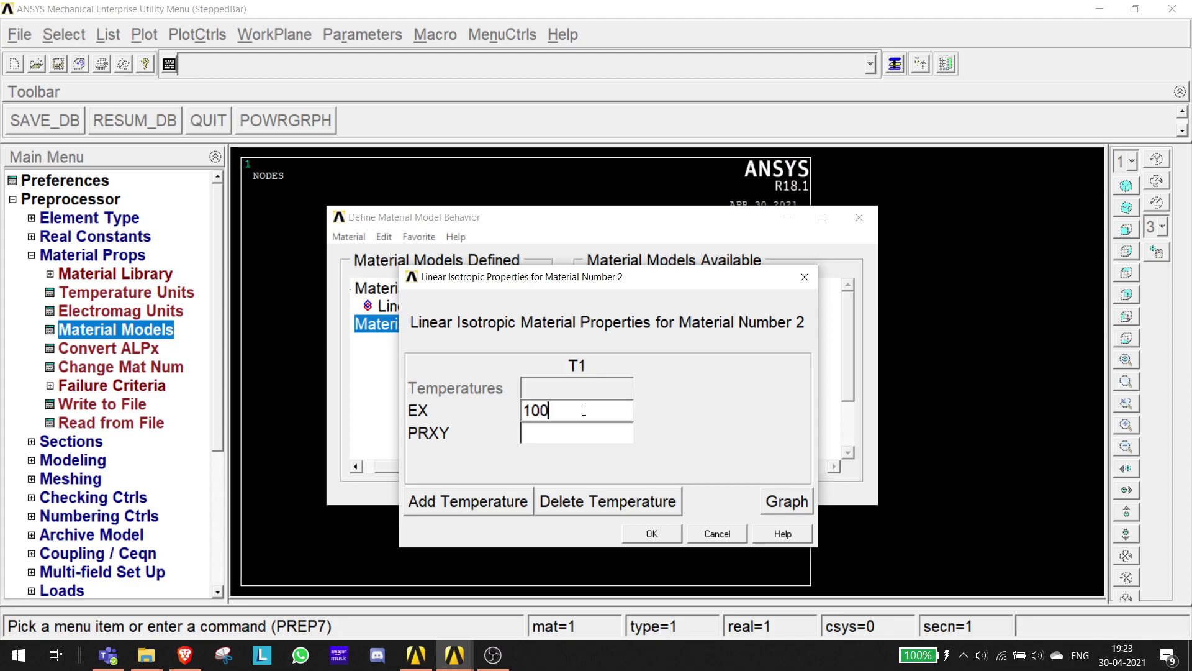
type("G")
key("BackSpace")
key("BackSpace")
key("BackSpace")
type("E11")
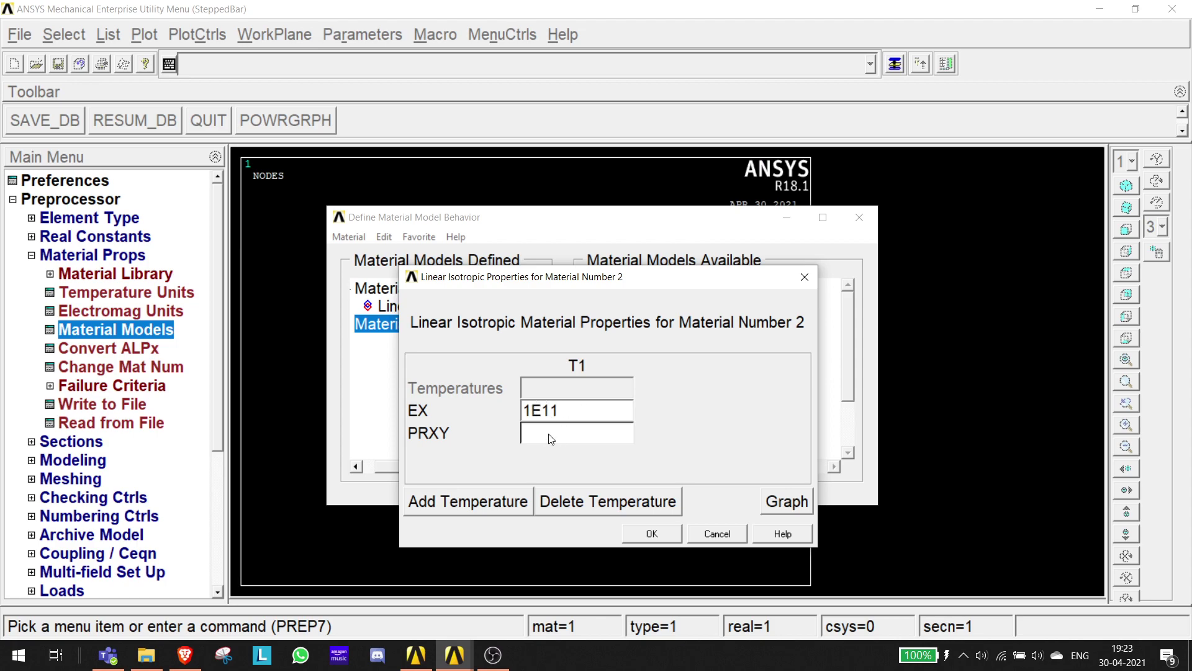
Set PRXY of material 2 to 0.3 per the problem sheet, accept it and close the material model definition.
left_click(549, 435)
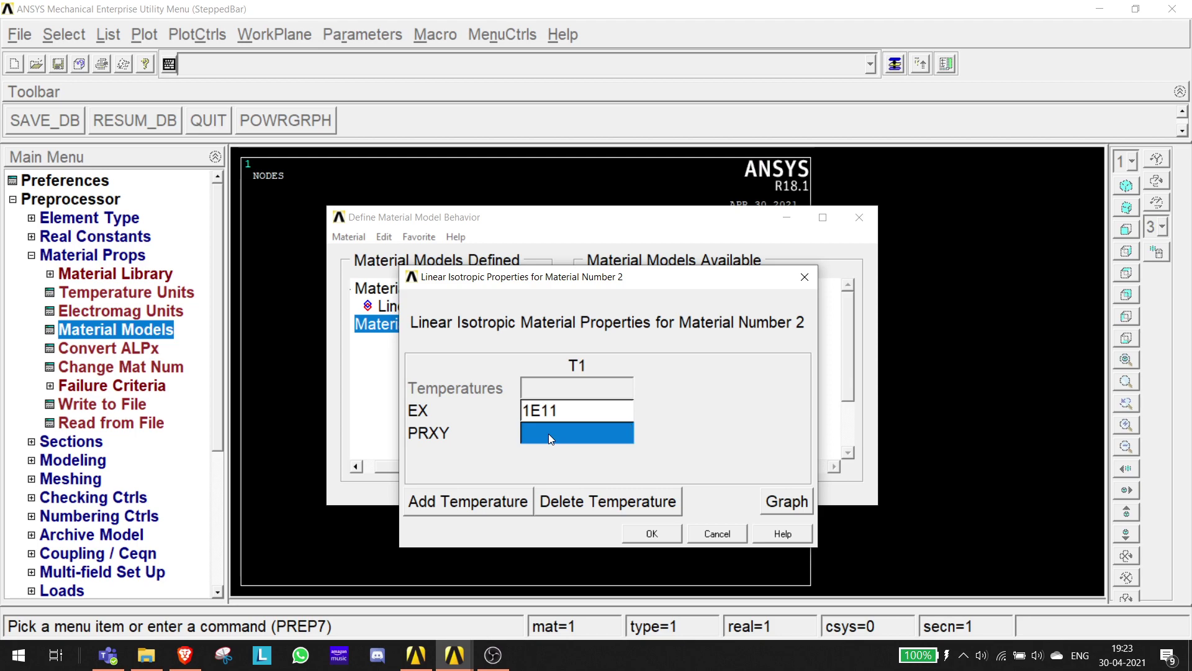
key("alt+Tab")
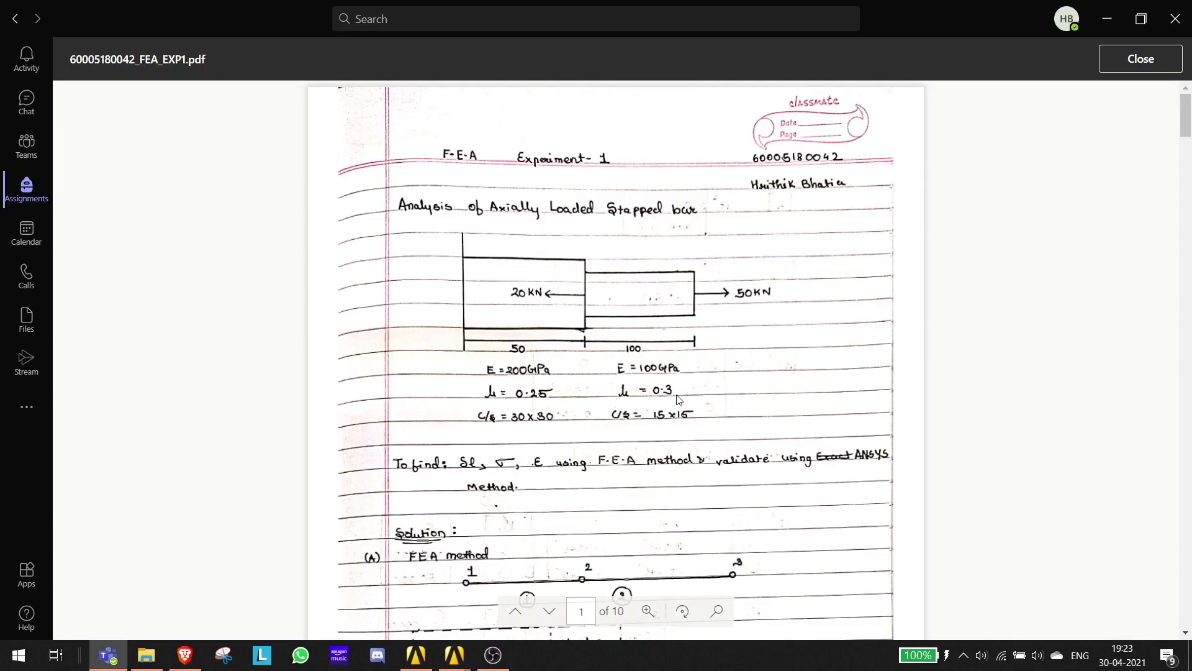
key("alt+Tab")
type("0.3")
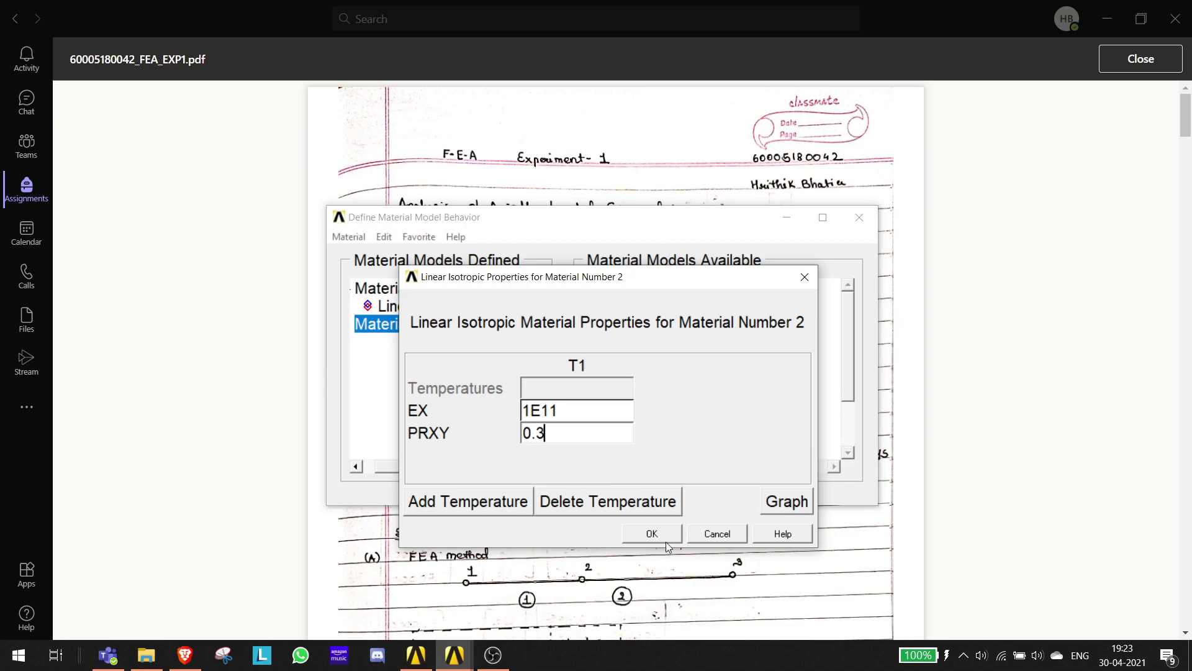
left_click(659, 535)
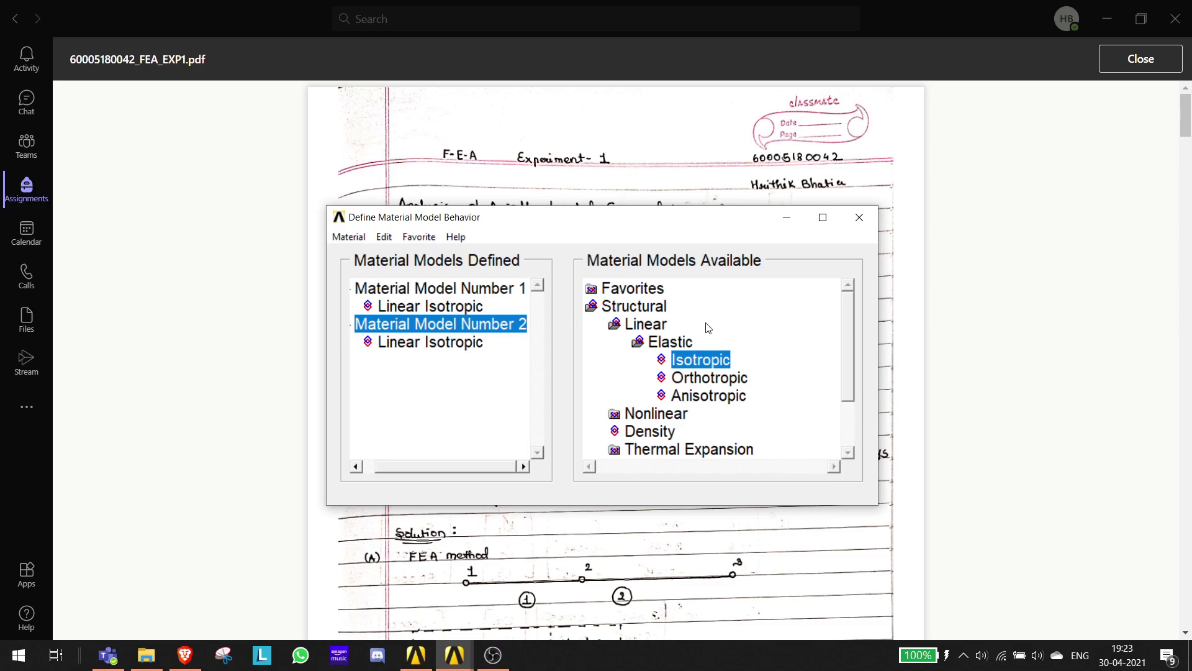
left_click(1106, 18)
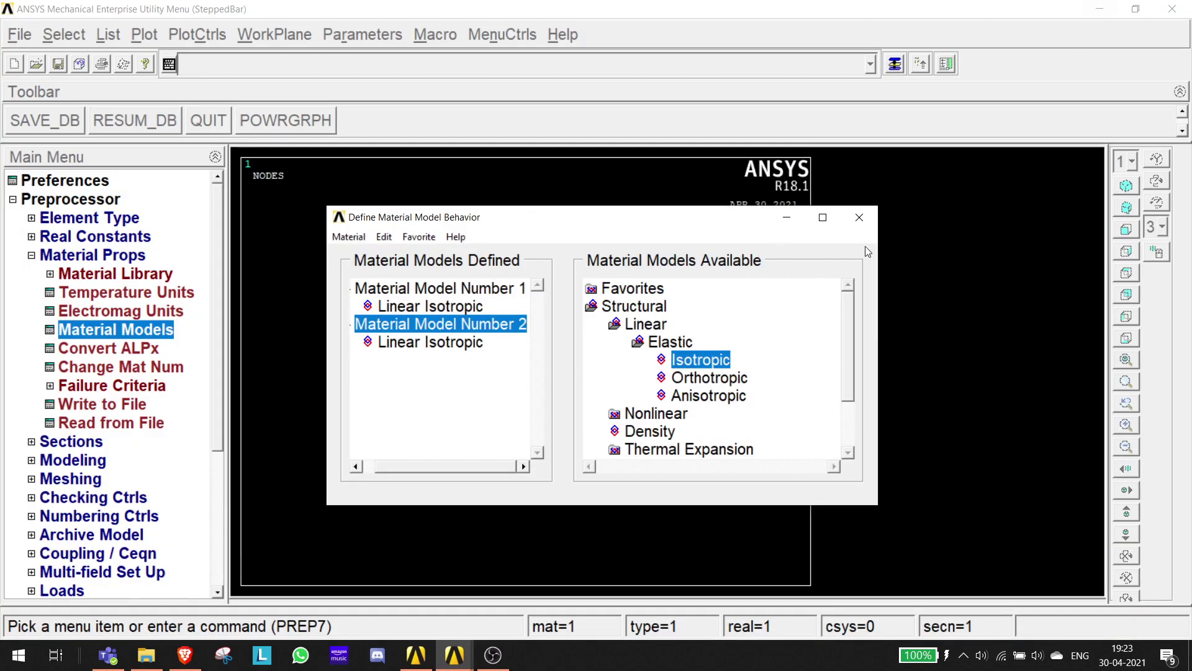
left_click(860, 217)
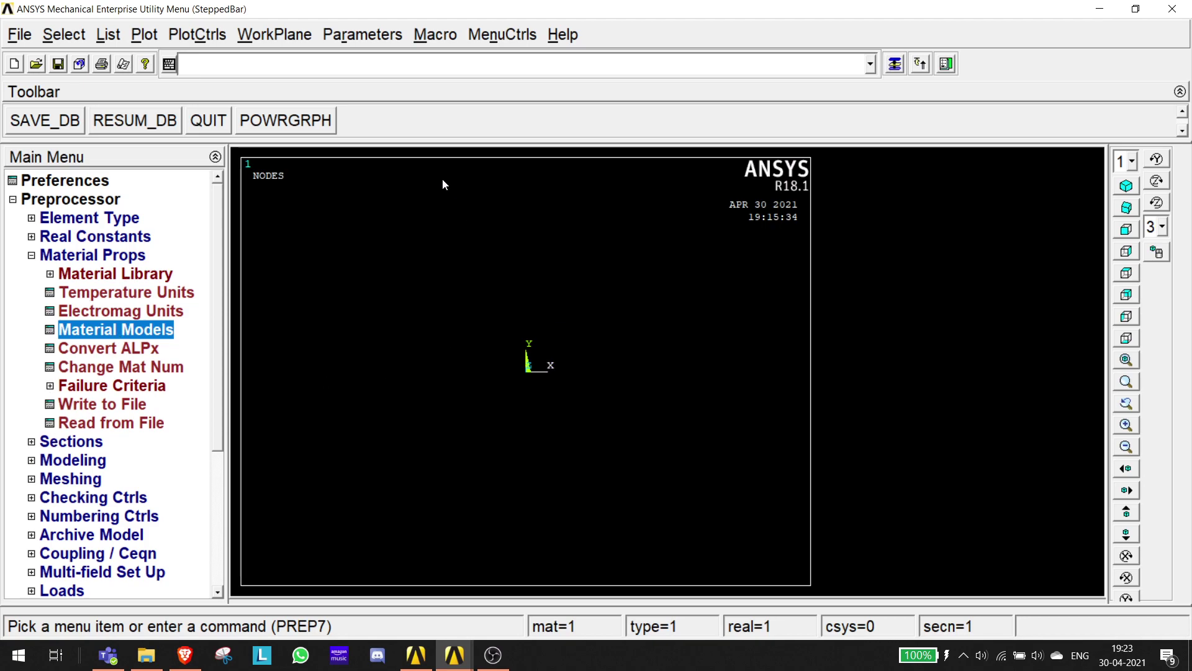
Consult the problem sheet and start rectangular beam section 1, naming it 30*30 with width B of 30.
left_click(109, 580)
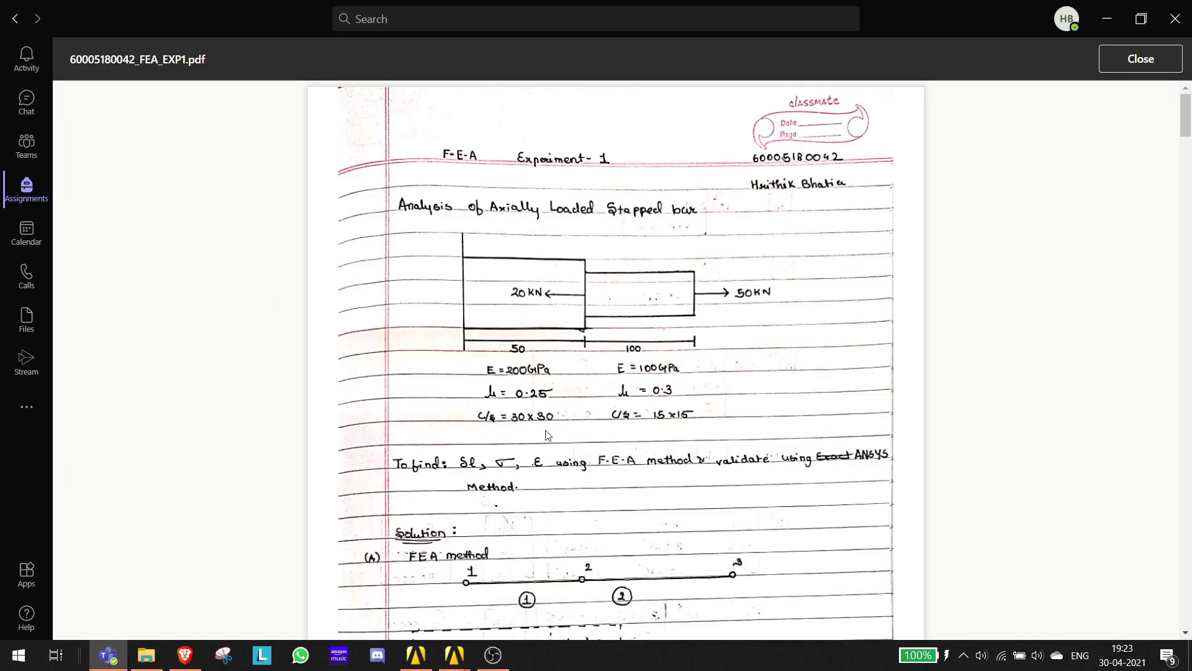
left_click(1107, 19)
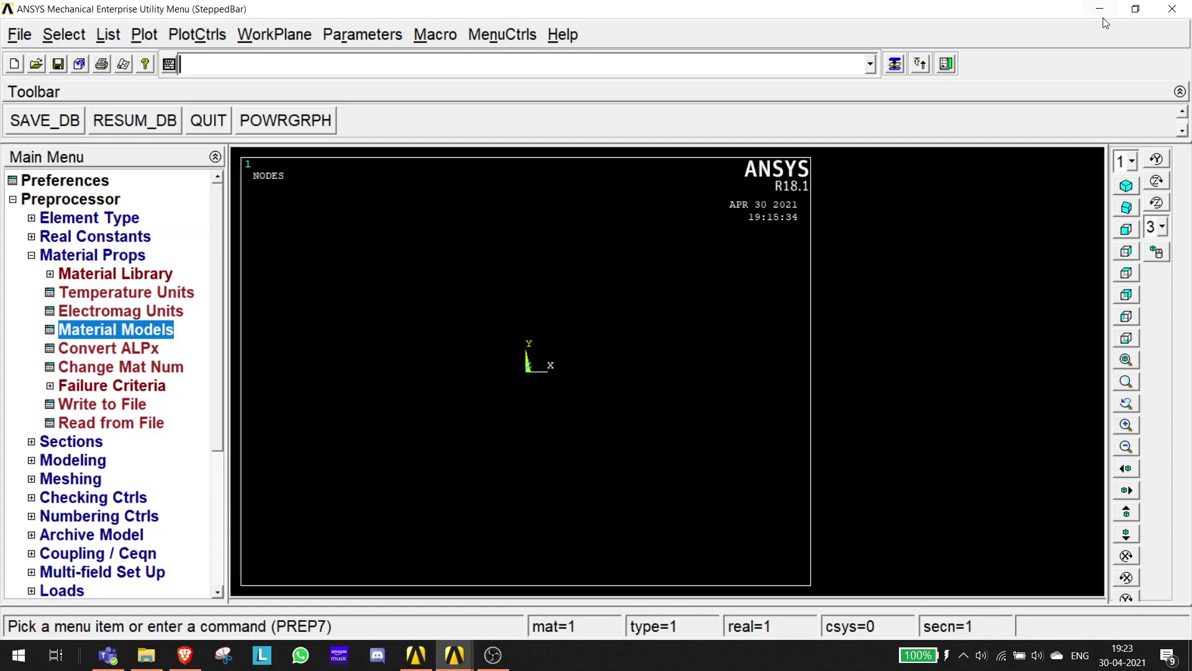
left_click(70, 442)
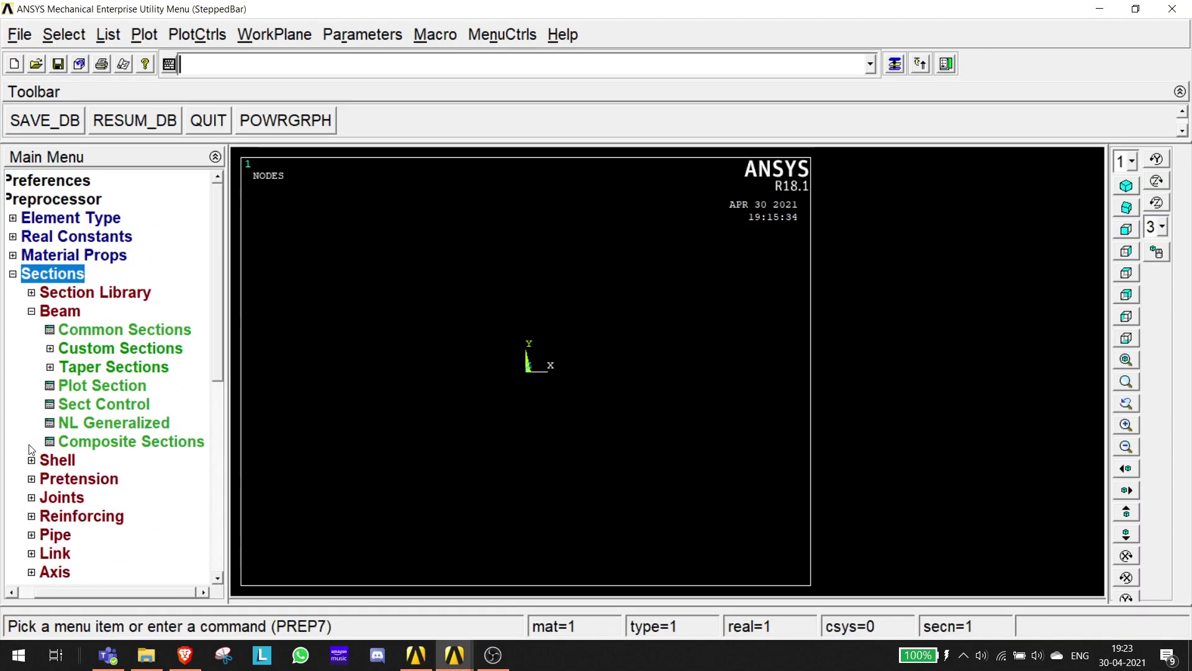
left_click(101, 335)
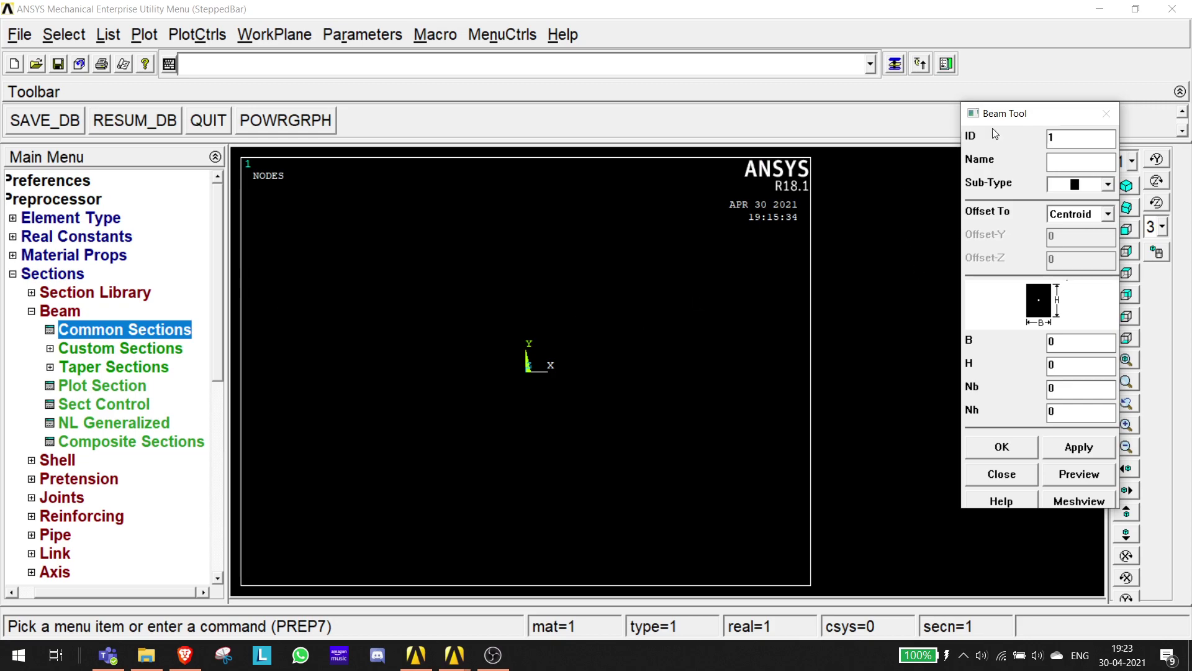
left_click(1066, 157)
type("30*30")
key("BackSpace")
type("30")
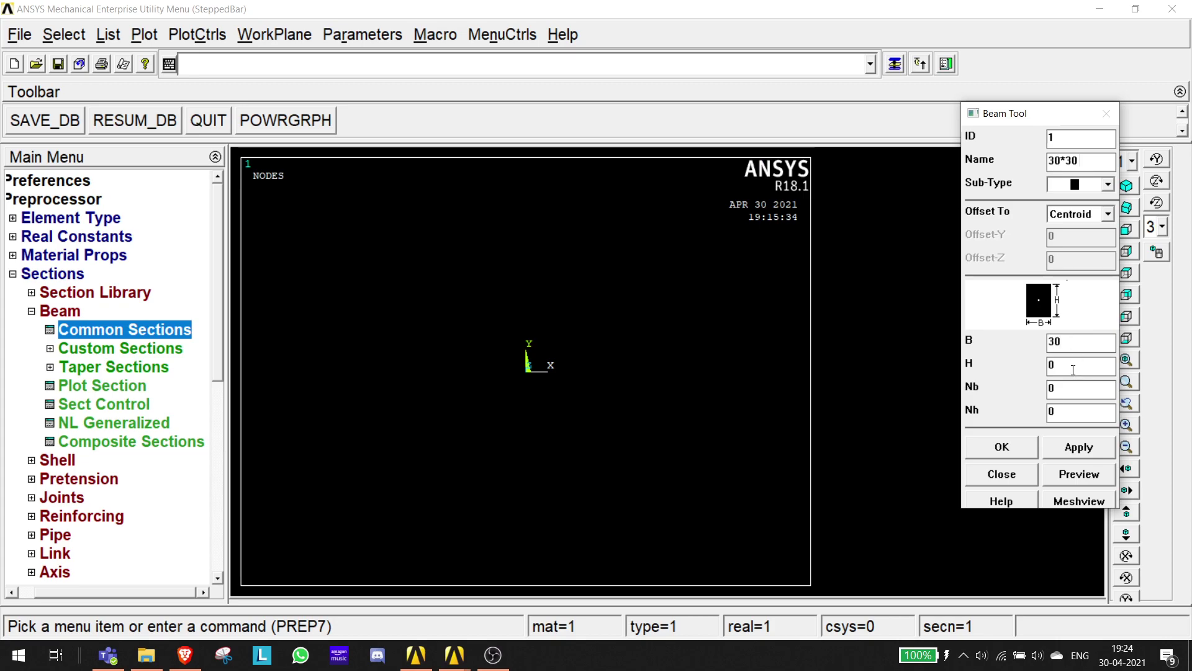
Set height H of beam section 1 to 30 and both Nb and Nh to 1, and apply the section.
key("BackSpace")
type("30")
key("BackSpace")
type("1")
key("BackSpace")
left_click(1064, 447)
Define a rectangular beam section with ID 2 named 15*15, setting both B and H to 15.
left_click(1064, 139)
type("2")
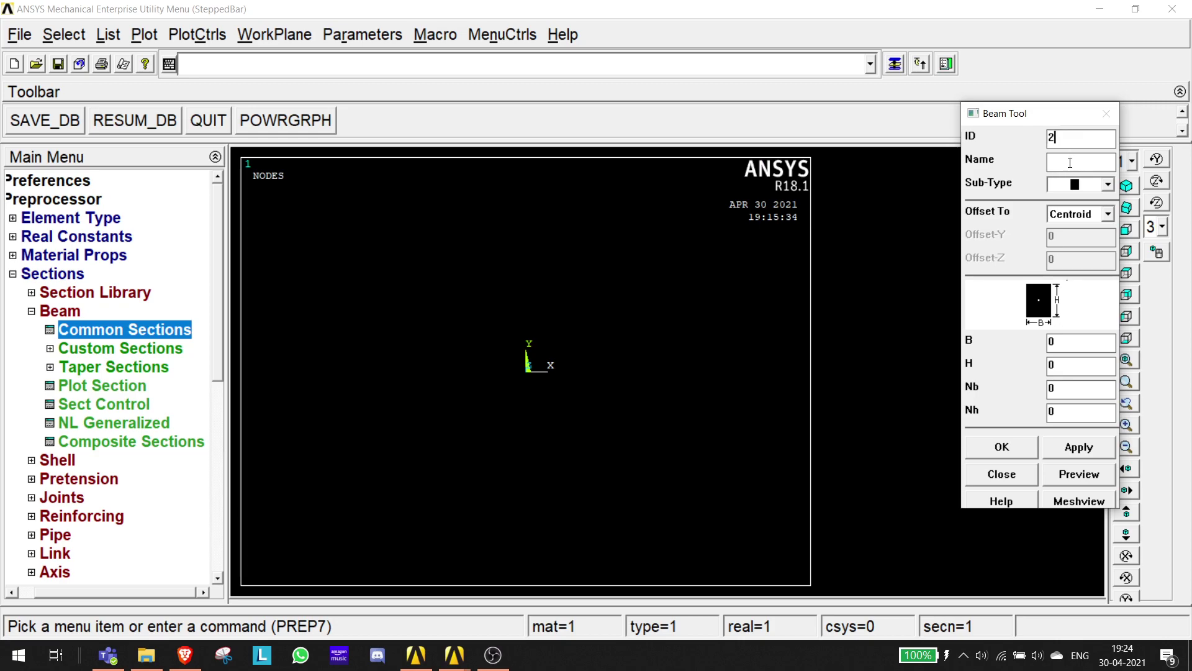
left_click(1066, 162)
type("15+")
type("*15")
left_click(1060, 338)
key("BackSpace")
type("15")
left_click(1061, 367)
key("BackSpace")
type("15")
Set Nb and Nh of beam section 2 to 1 and accept the section.
left_click(1070, 390)
key("BackSpace")
type("1")
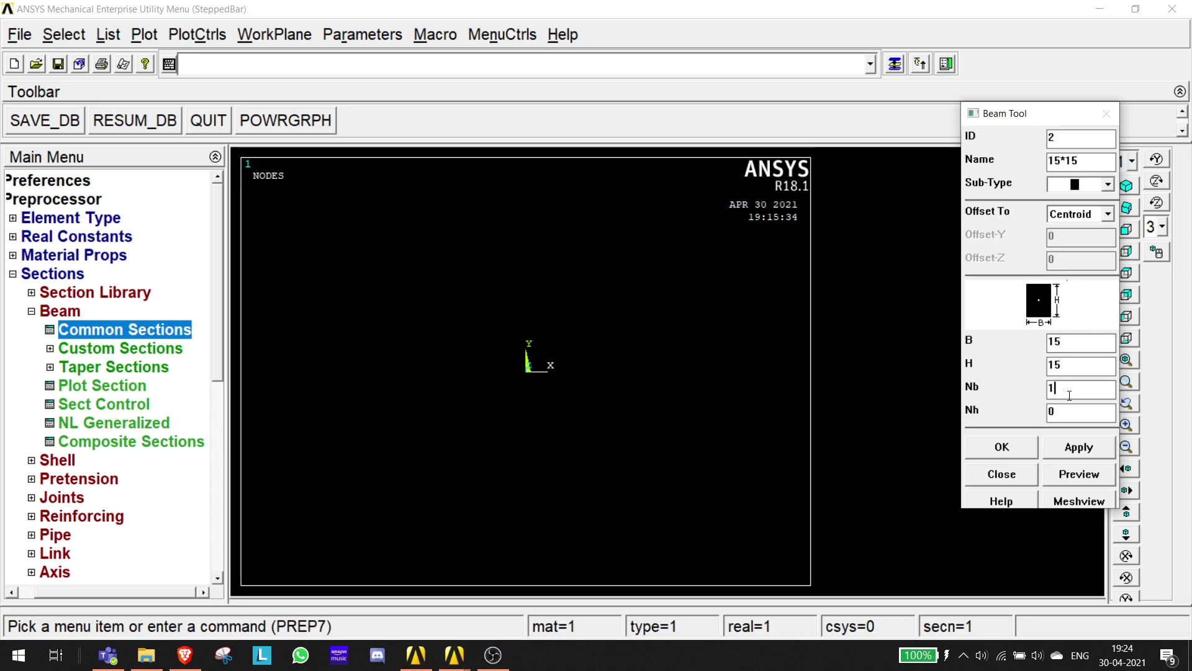
left_click(1075, 411)
key("BackSpace")
type("1")
left_click(1002, 448)
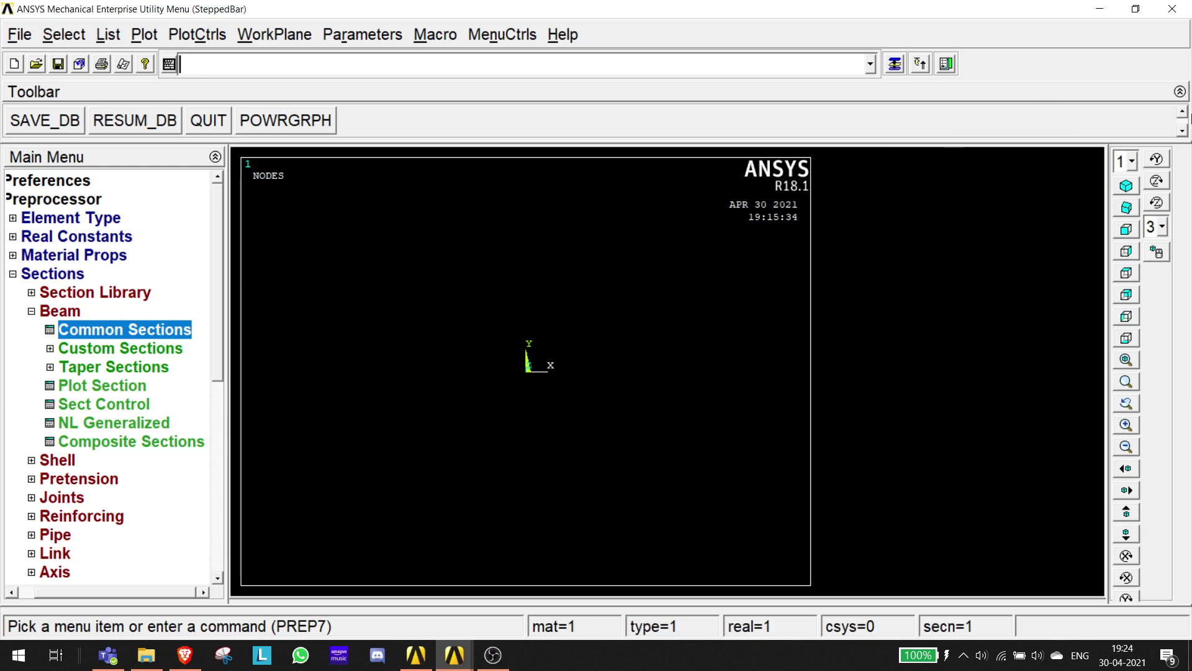
Review the stored definitions of beam sections 1 and 2, and close the Beam Tool.
key("alt+Tab")
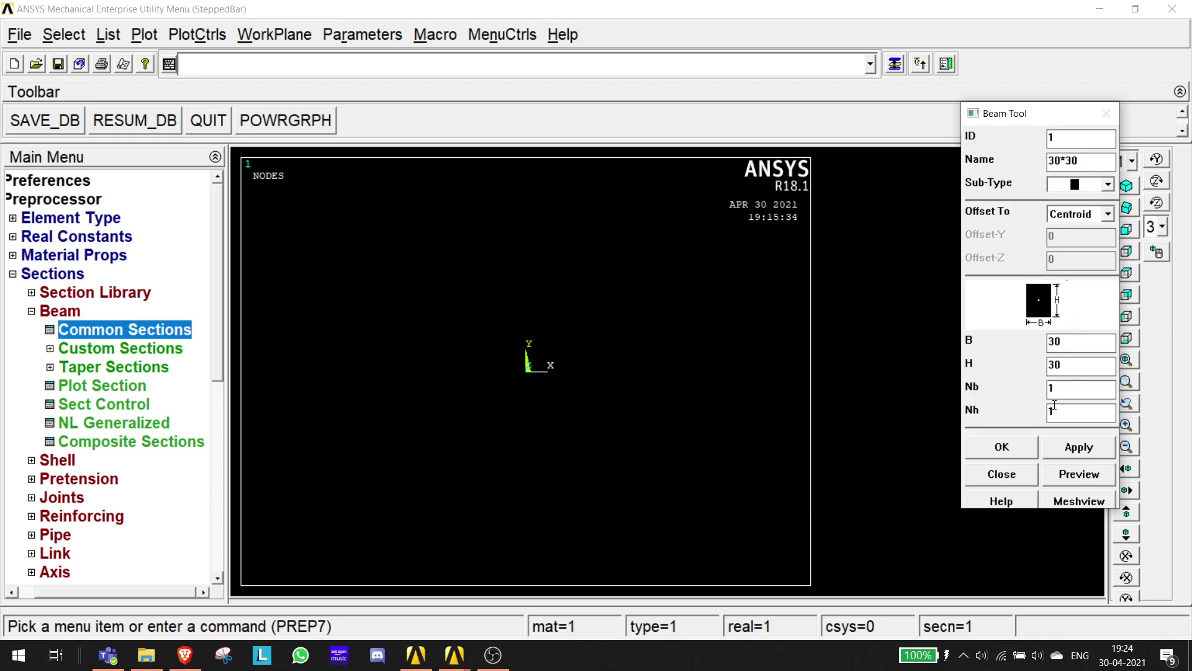
key("BackSpace")
type("2")
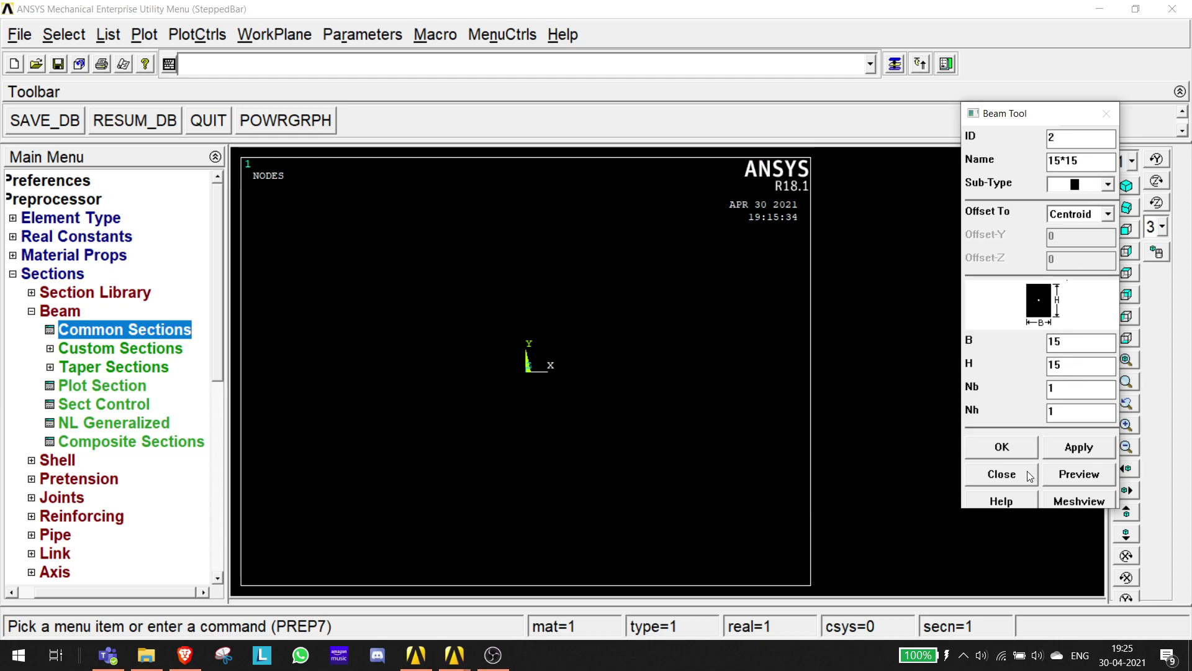
left_click(1003, 446)
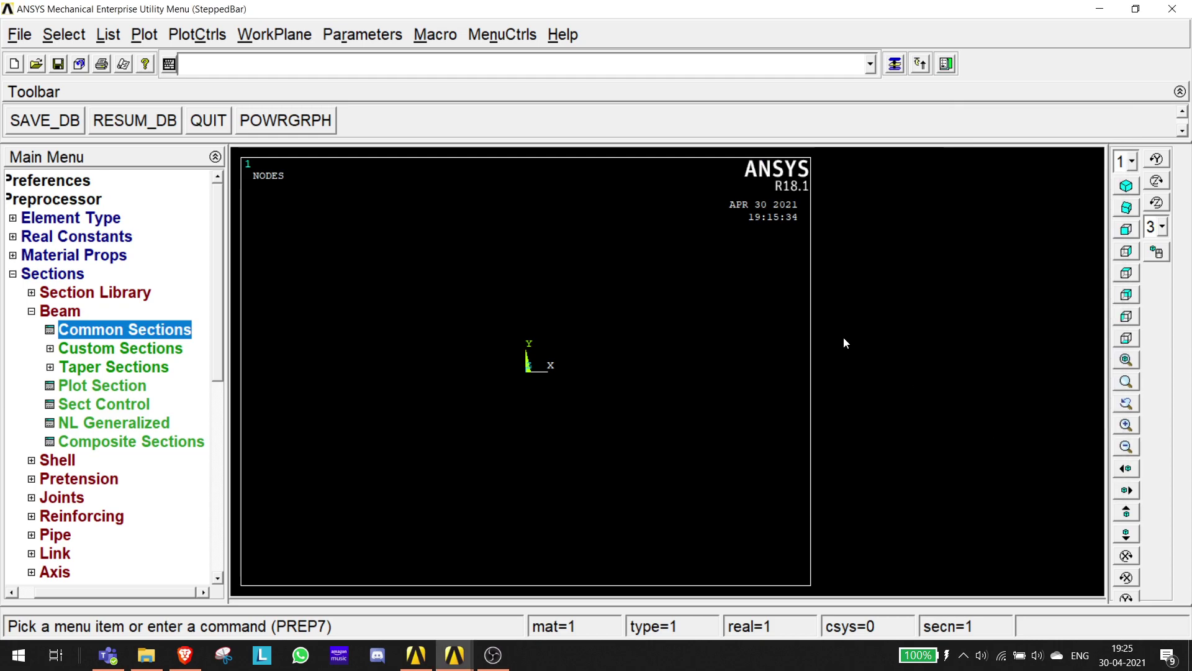
Check the bar geometry on the problem sheet and open the creation of keypoints in the active coordinate system.
left_click(13, 274)
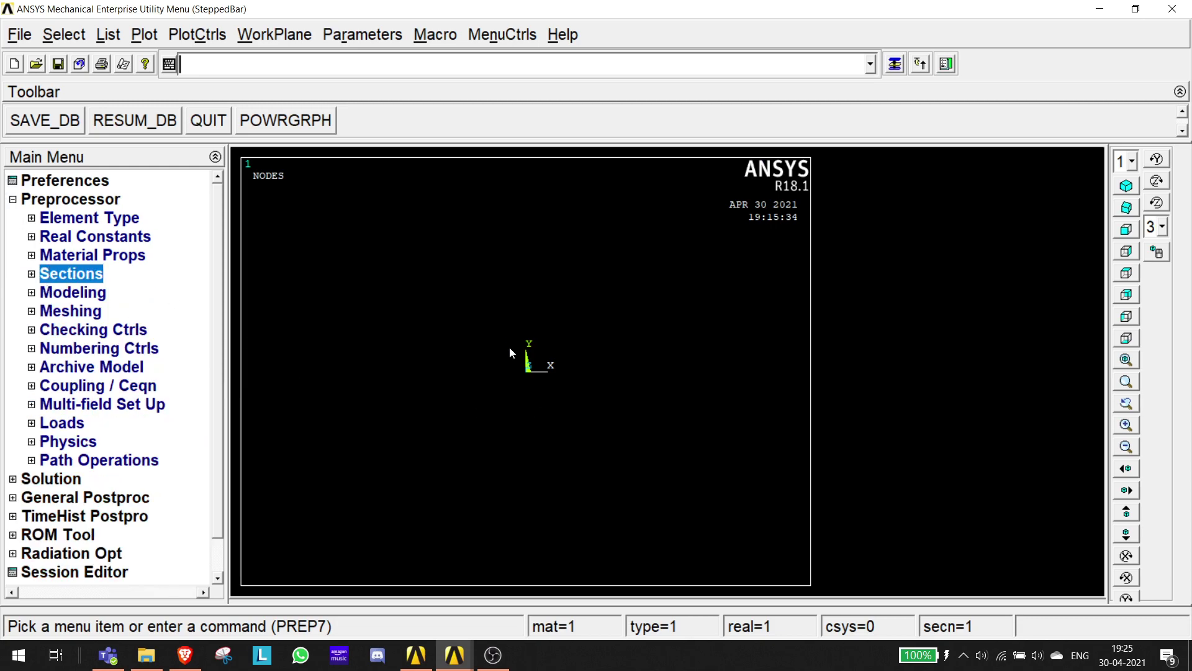
scroll(549, 451, "down", 2)
left_click(32, 295)
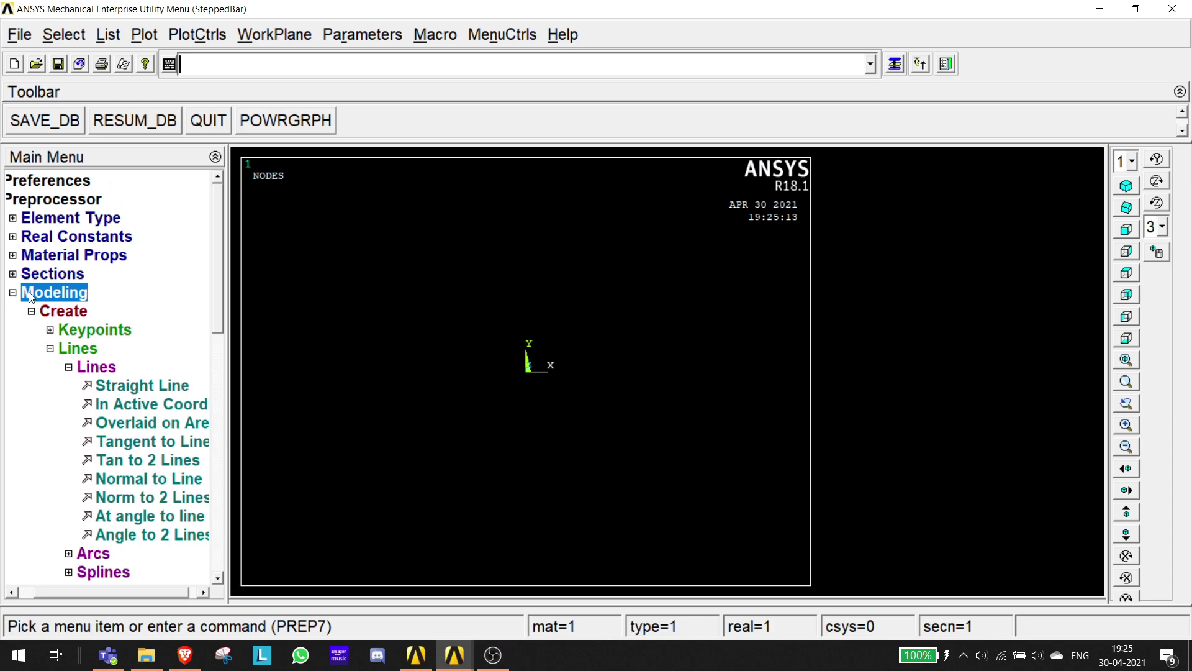
left_click(50, 349)
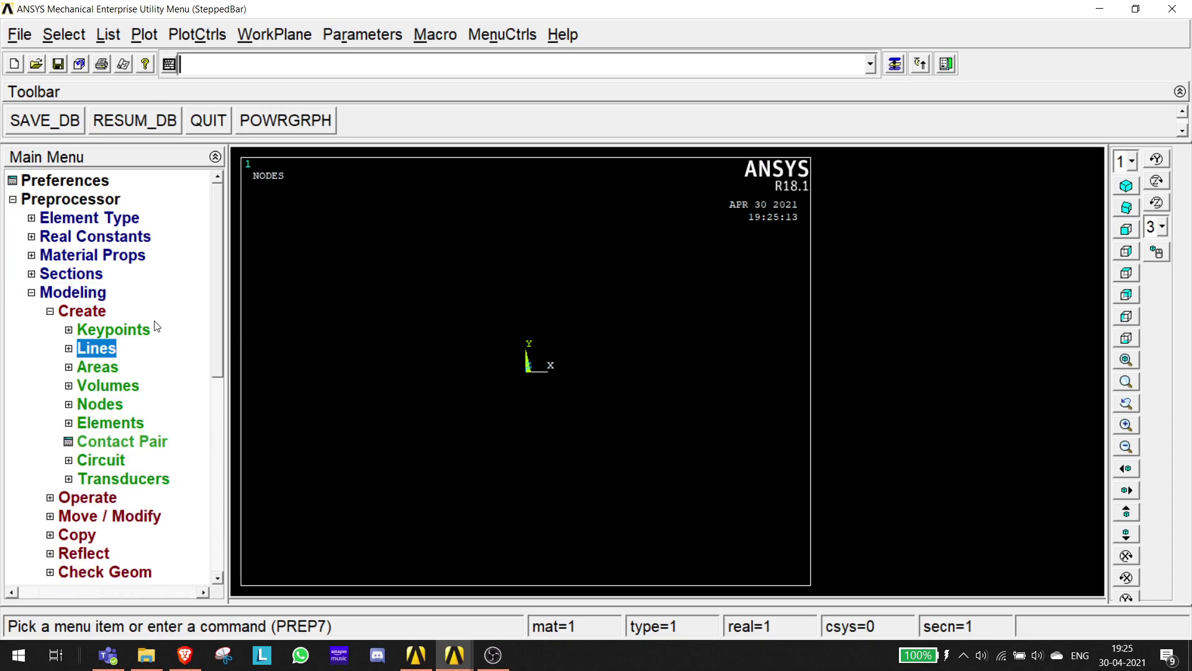
left_click(108, 654)
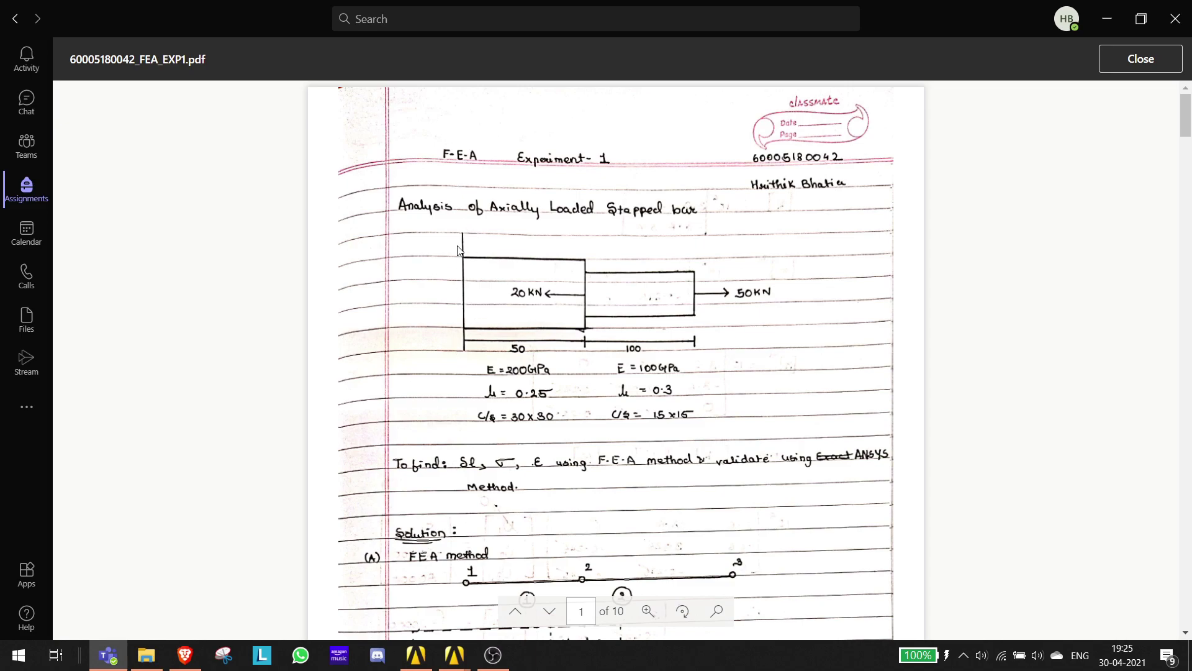
left_click(1099, 20)
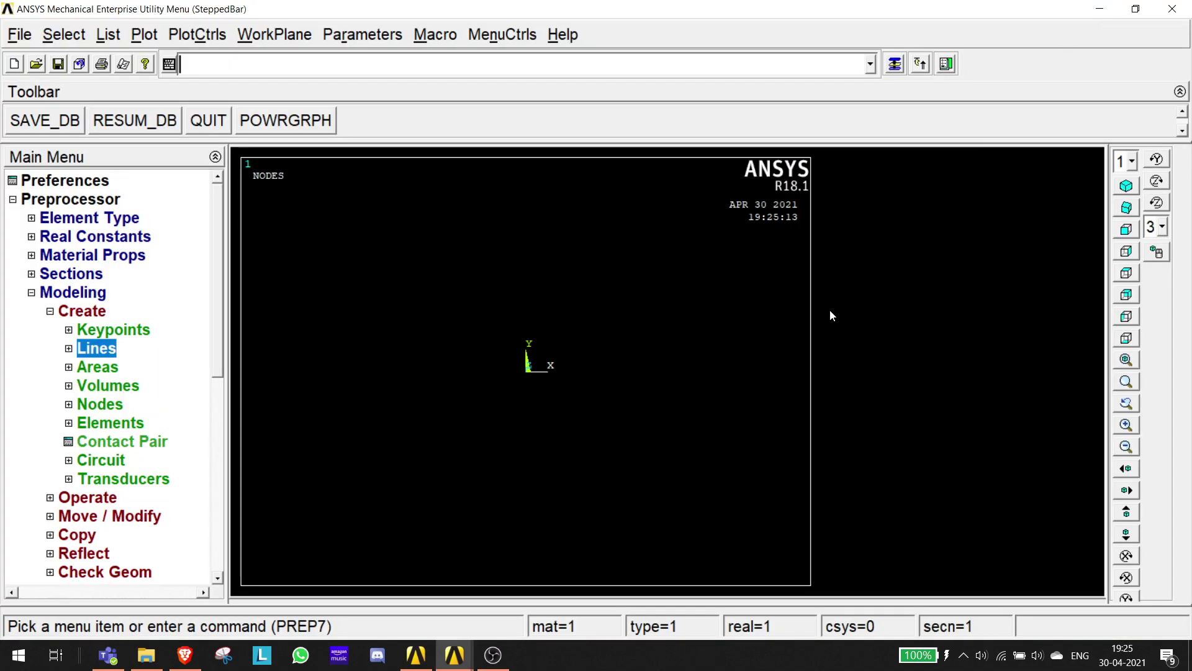
double_click(78, 329)
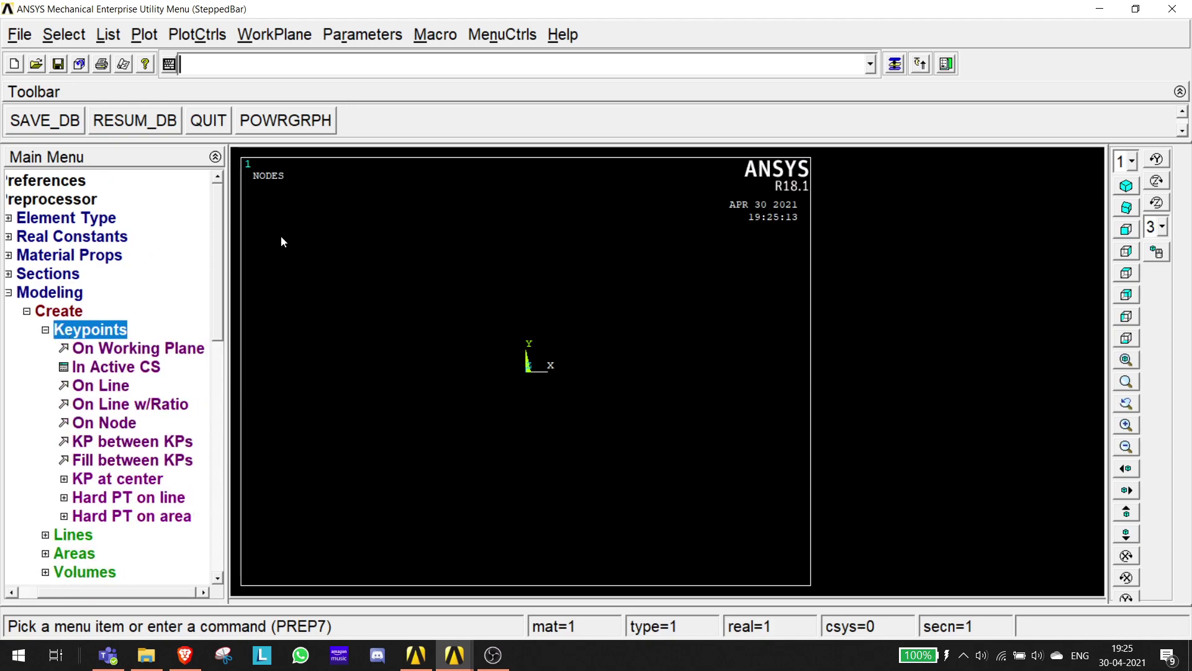
left_click_drag(219, 291, 218, 384)
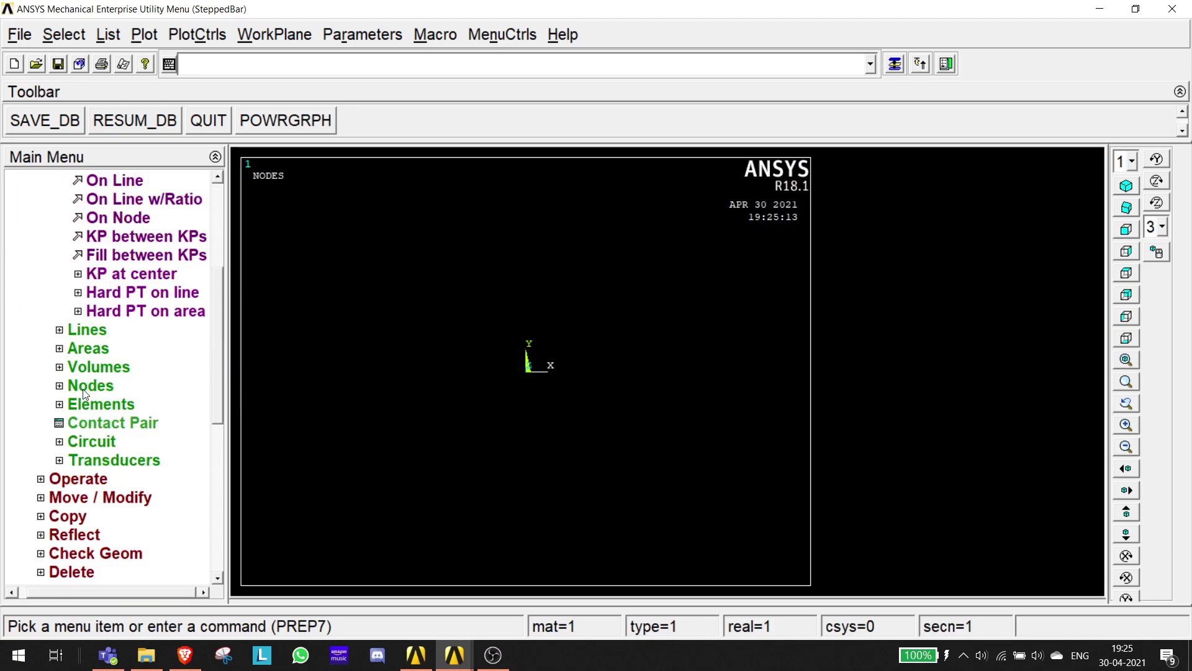
left_click_drag(223, 390, 218, 248)
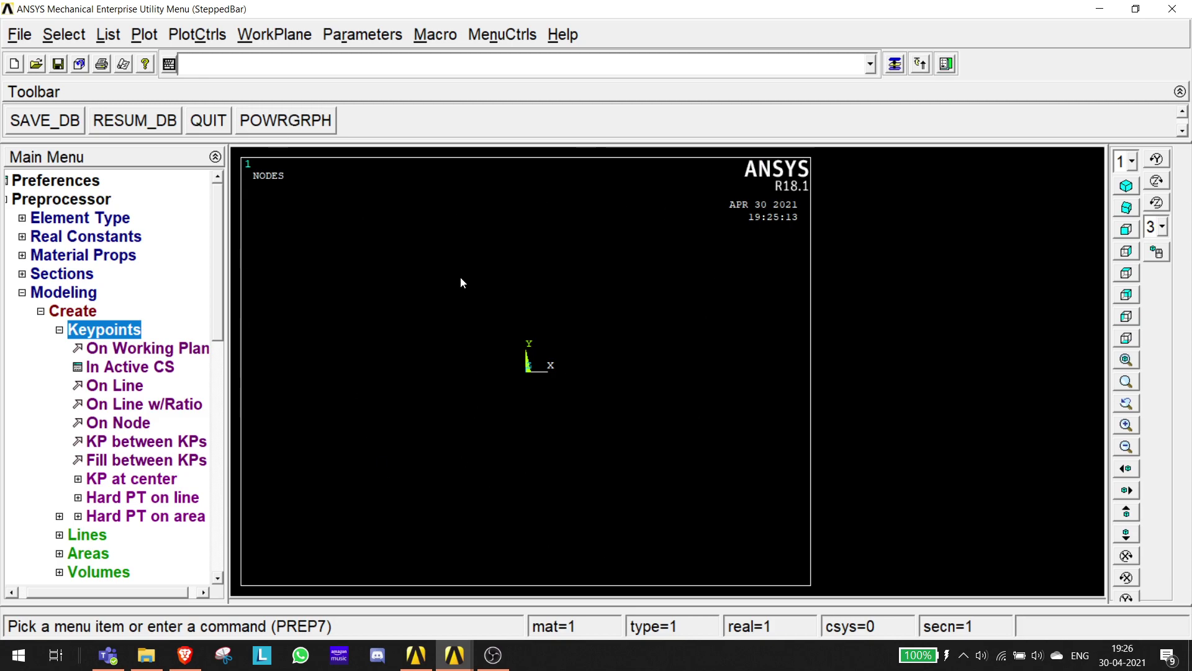
left_click(136, 372)
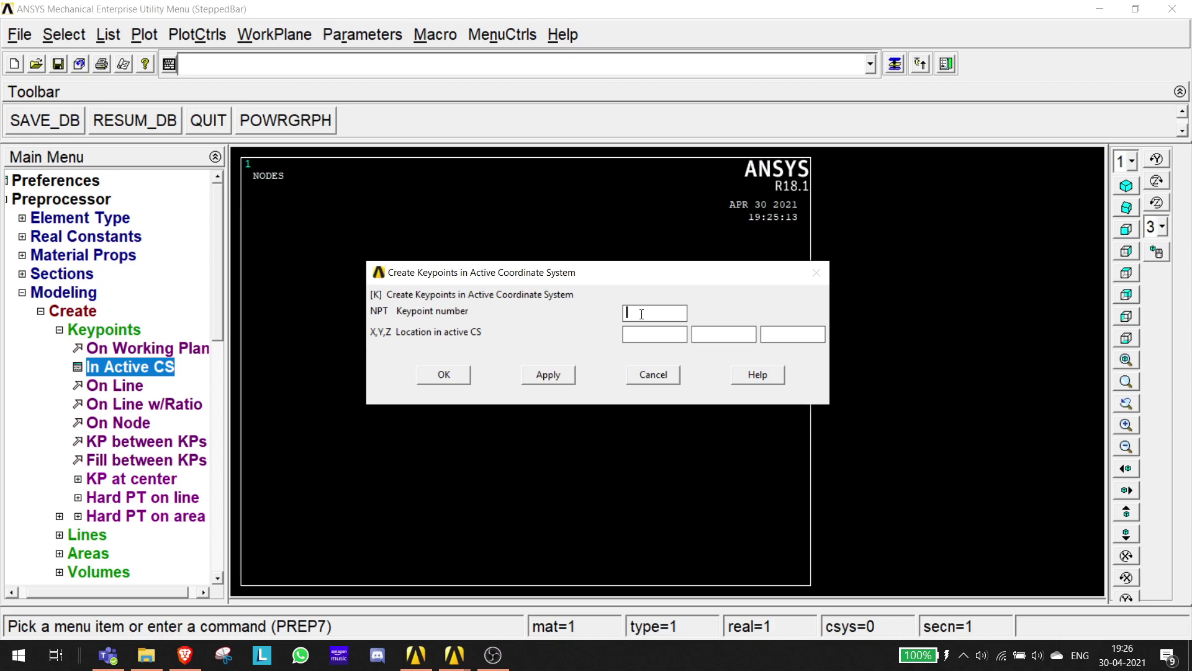
Create keypoint 1 at location 0, 0, 0, consulting the problem sheet, and keep the keypoint dialog open.
type("1")
left_click(641, 339)
left_click(109, 655)
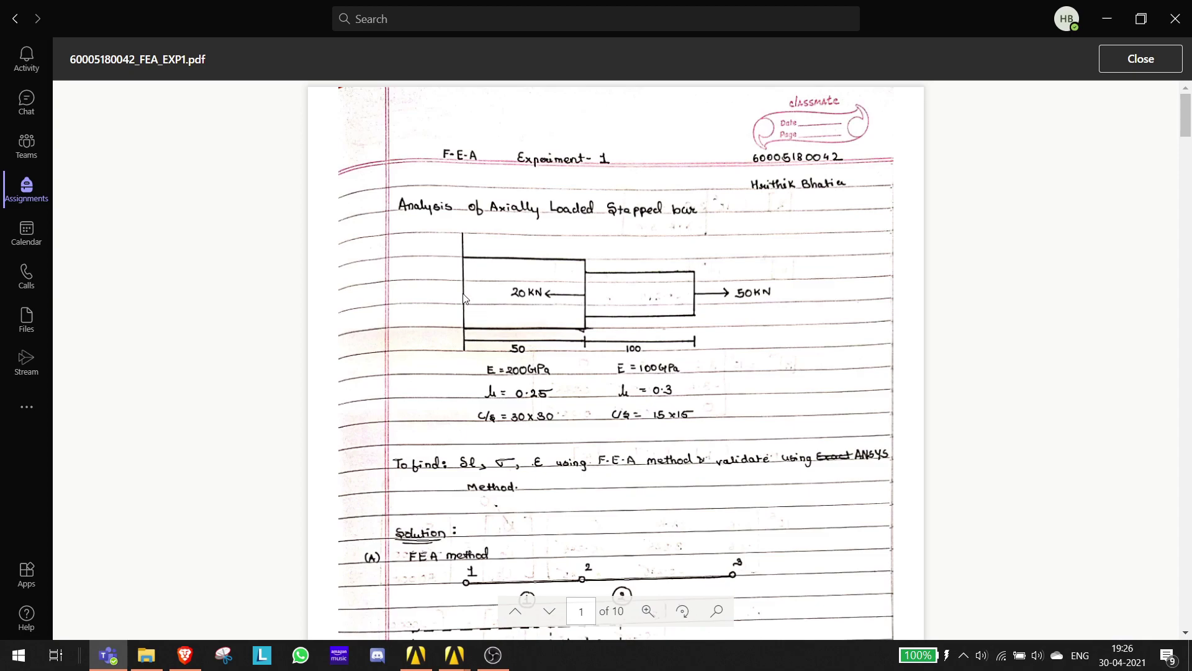
left_click(1107, 18)
left_click(657, 336)
type("0")
key("Tab")
type("0")
key("Tab")
type("0")
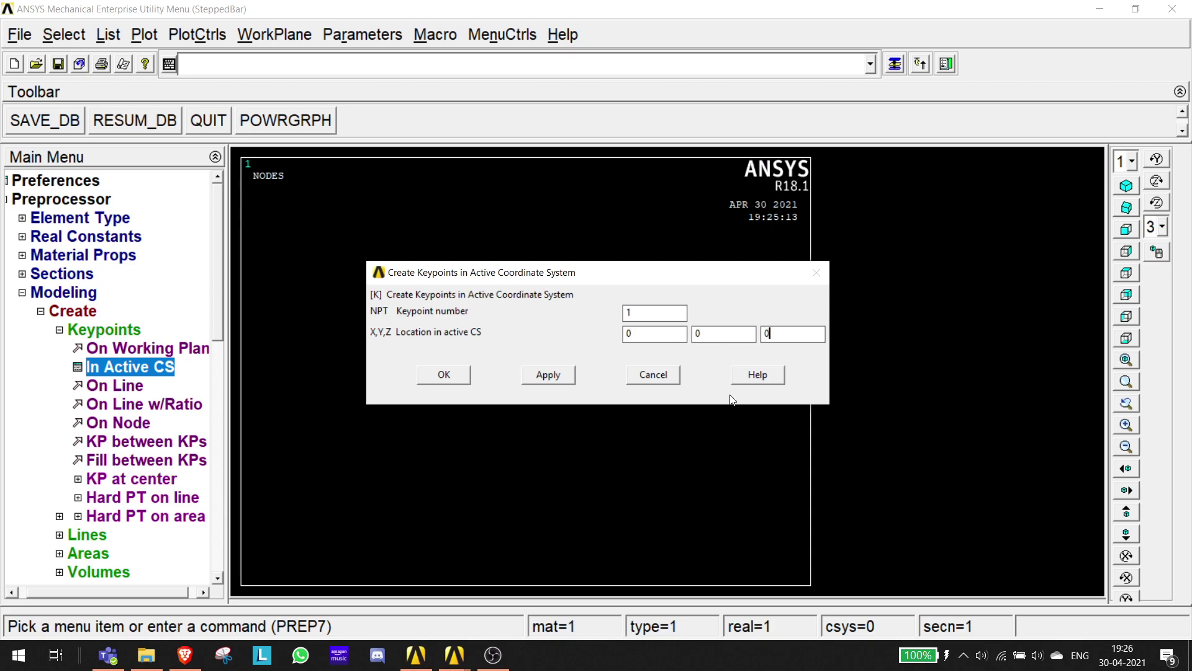
left_click(548, 375)
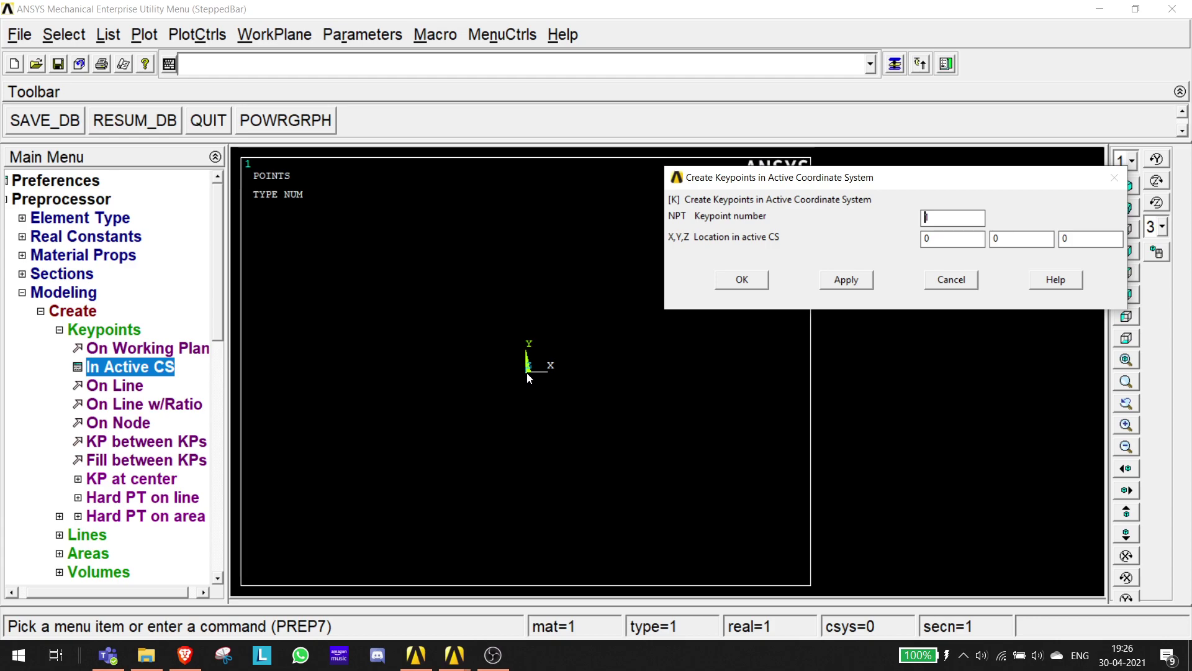
Create keypoint 2 at location 50, 0, 0, checking the first segment's length on the problem sheet, and fit the view.
type("1")
key("BackSpace")
type("2")
left_click(108, 654)
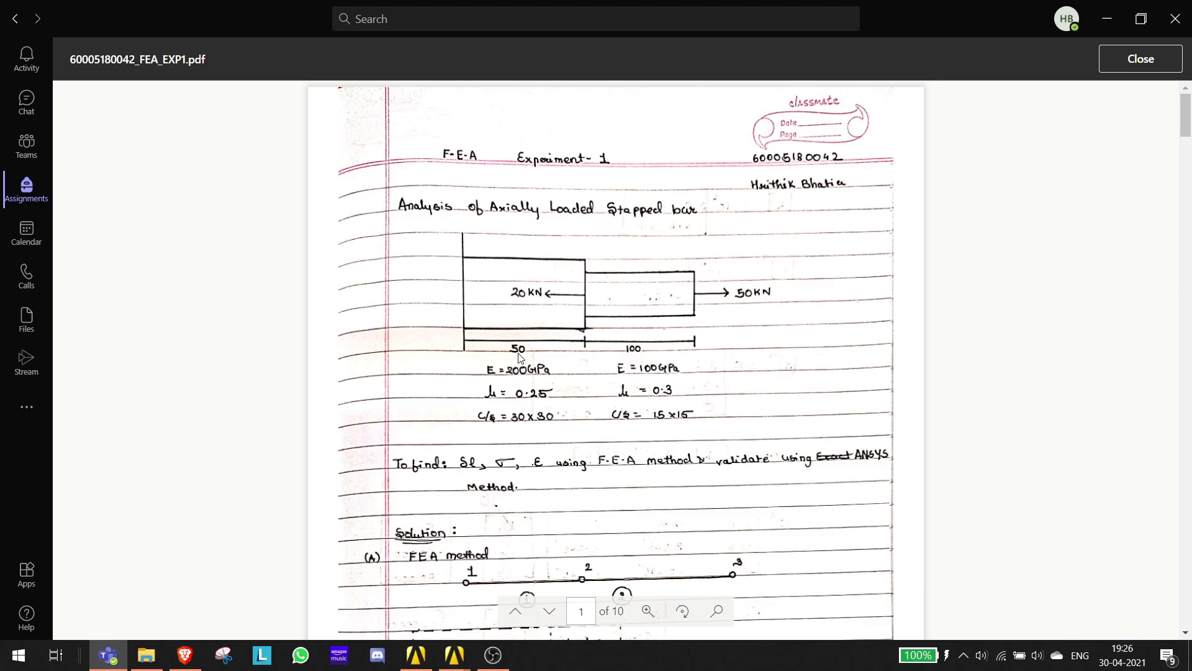
left_click(1106, 19)
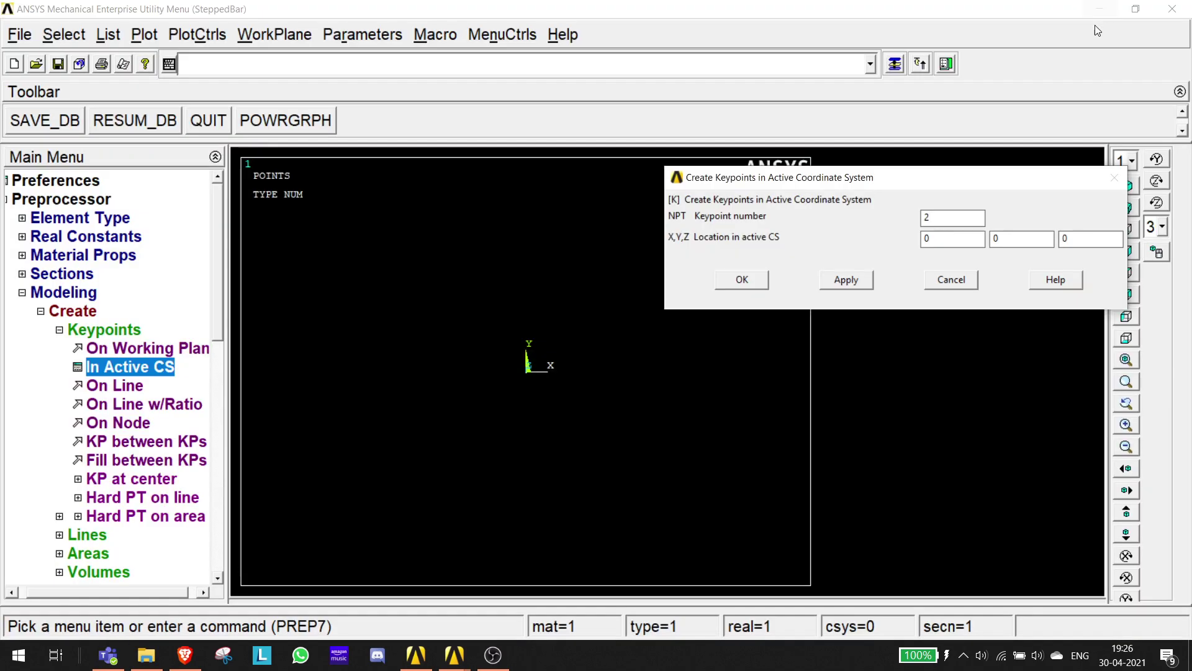
type("5")
left_click(846, 280)
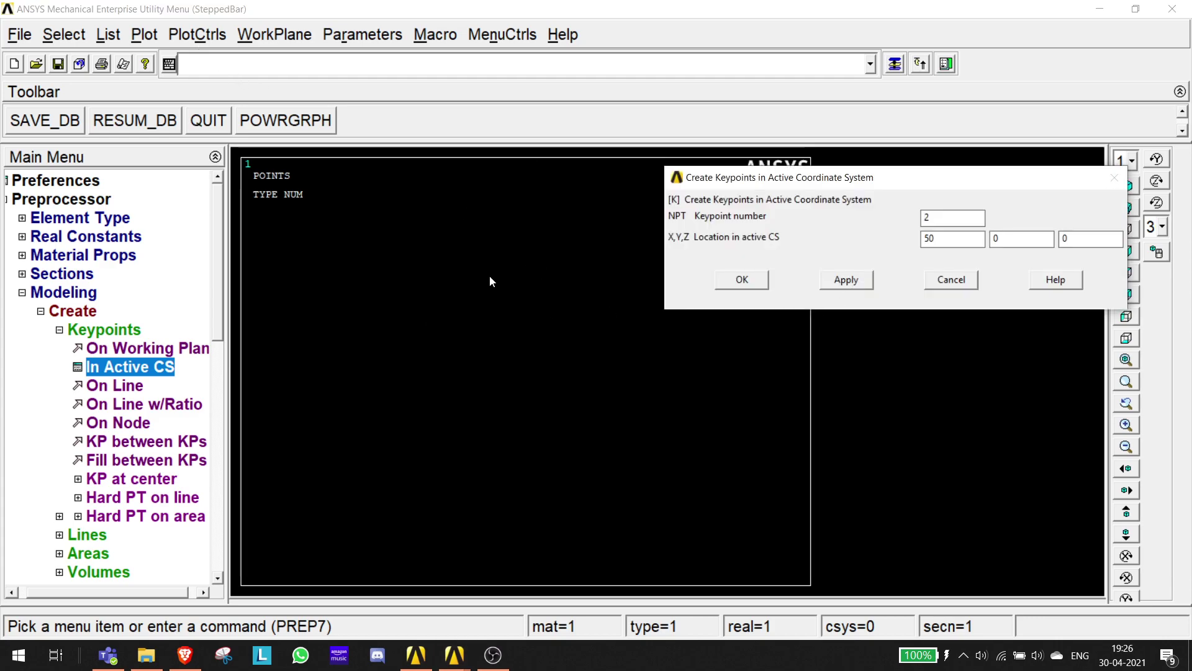
left_click(1126, 360)
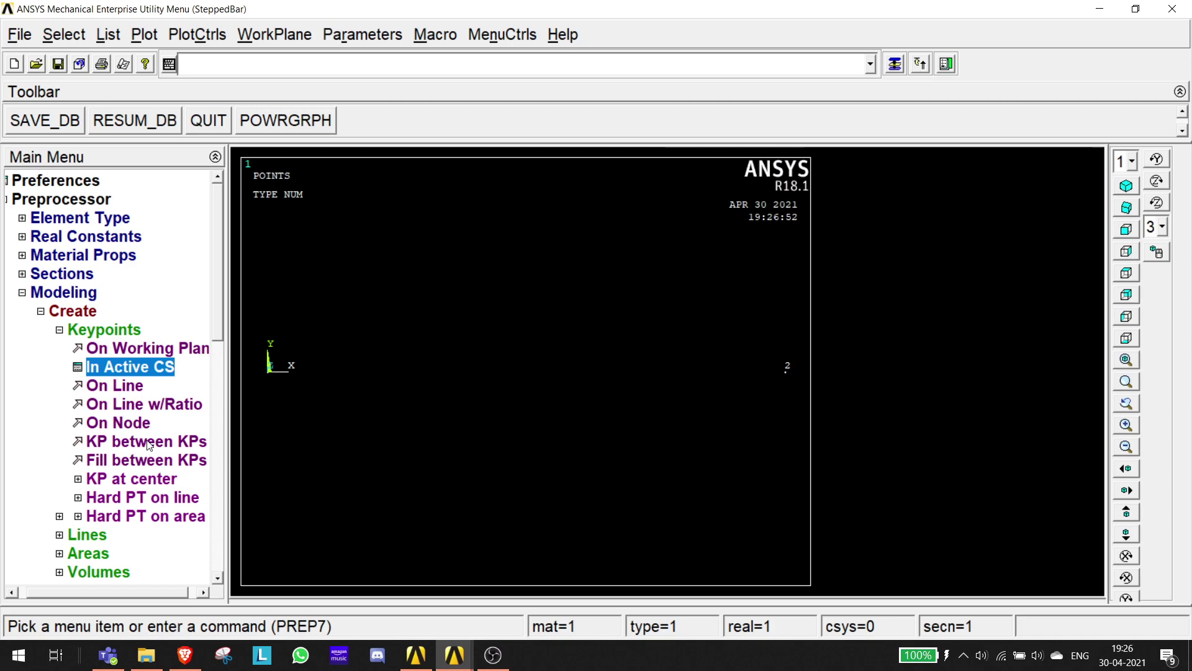
Bring the keypoint creation dialog back to the front and set the keypoint number to 3.
key("alt+Tab")
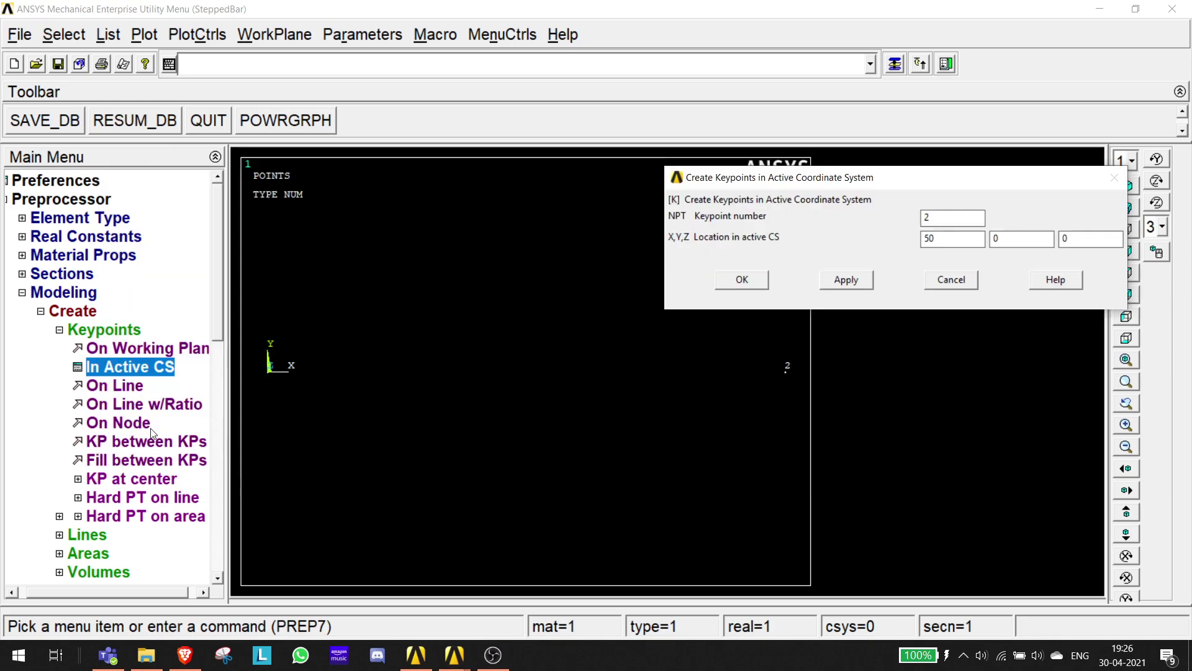
double_click(934, 224)
key("BackSpace")
type("3")
key("alt+Tab")
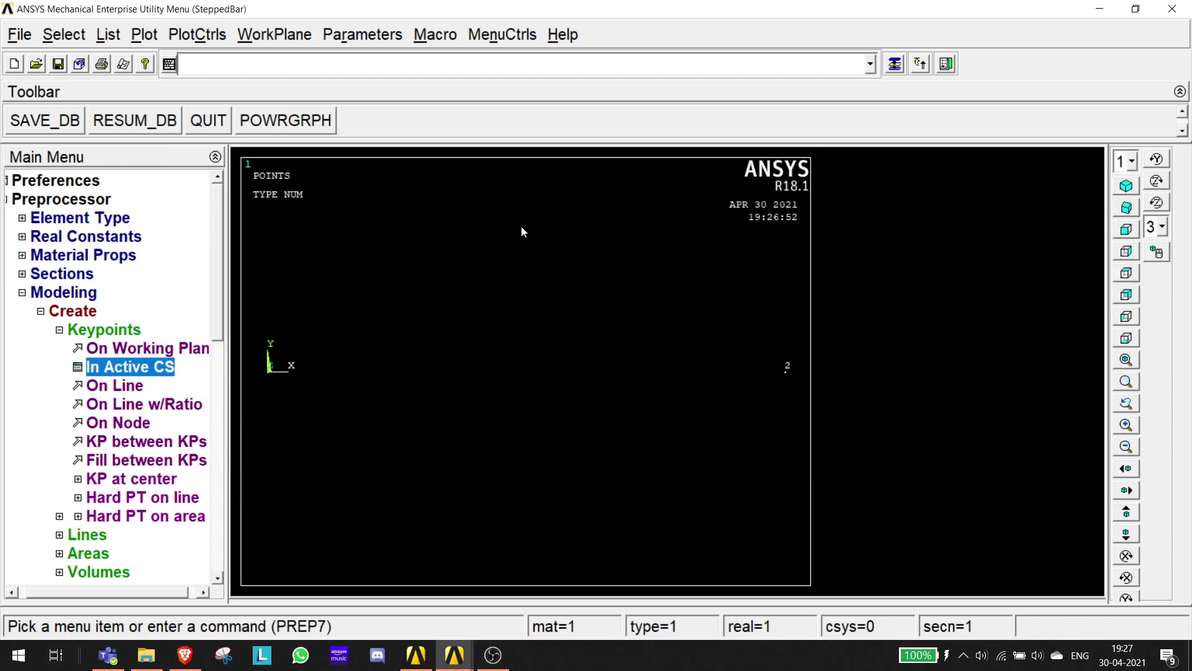
key("alt+Tab")
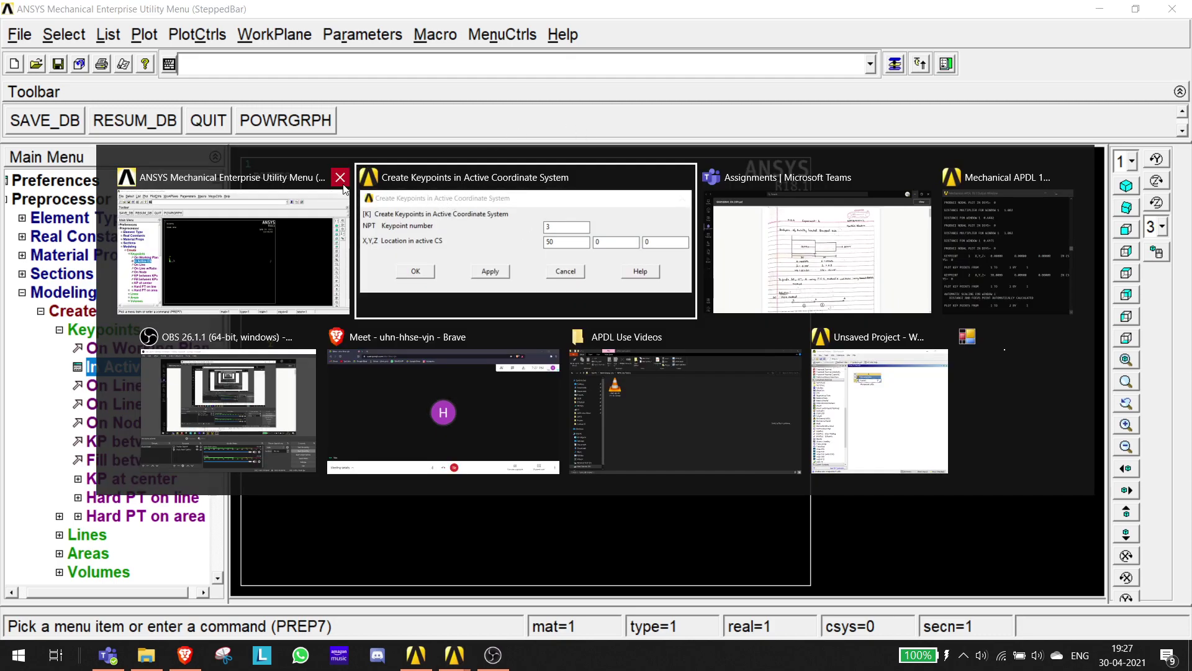
left_click(660, 174)
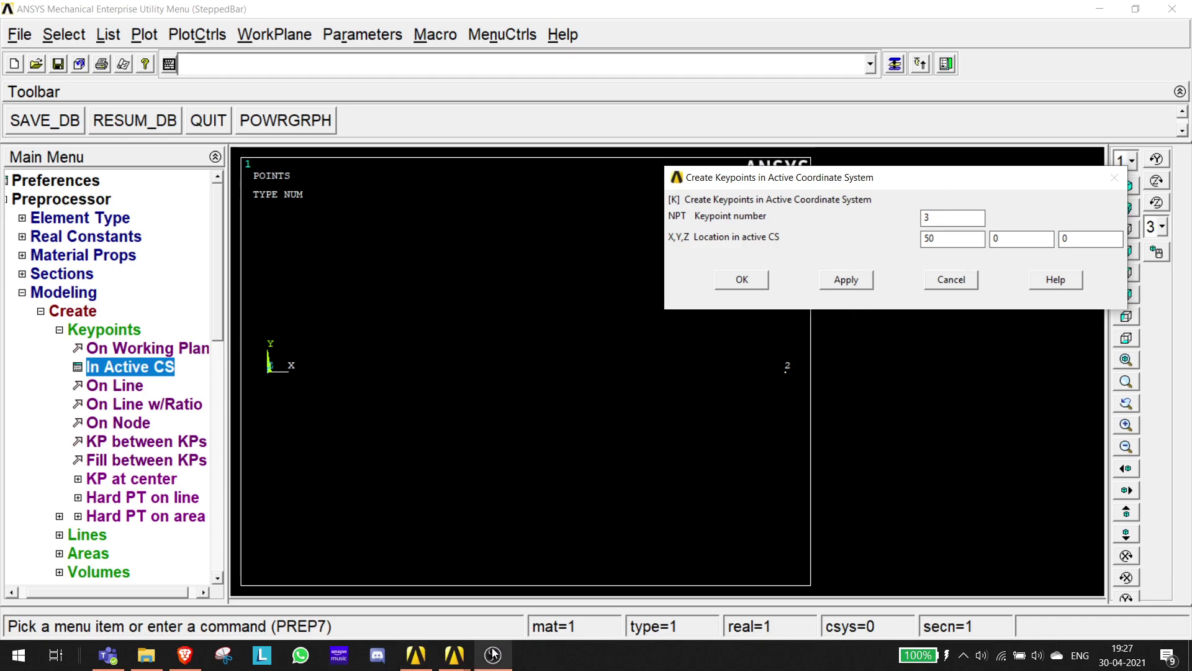
key("alt+Tab")
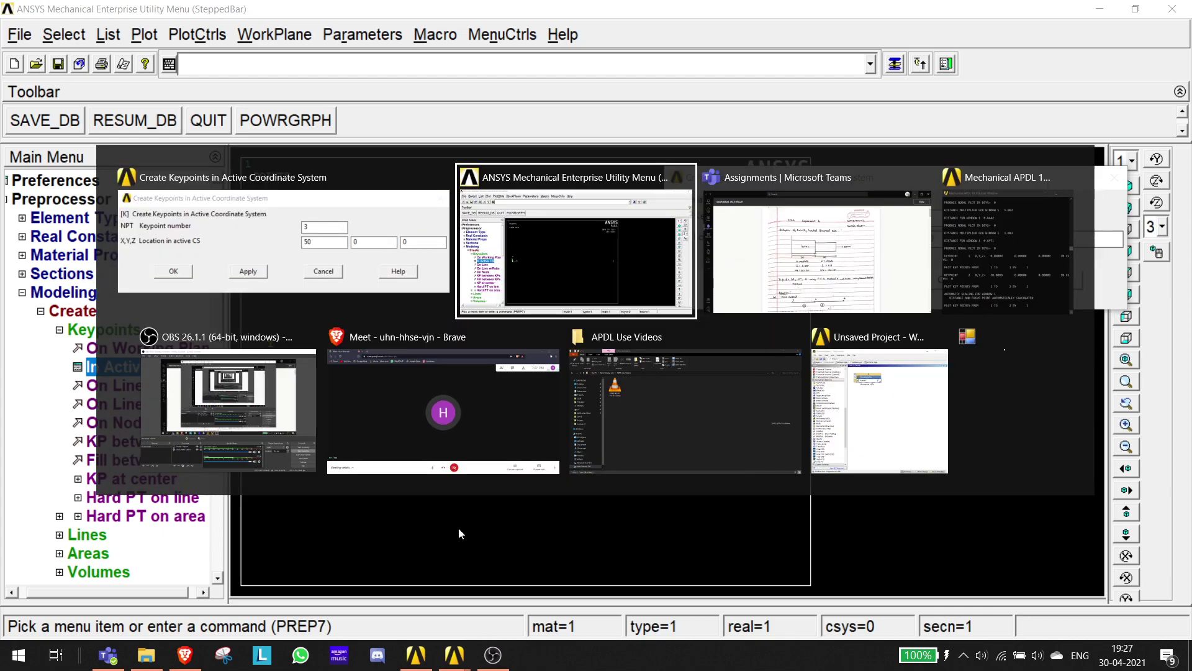
key("alt+Tab")
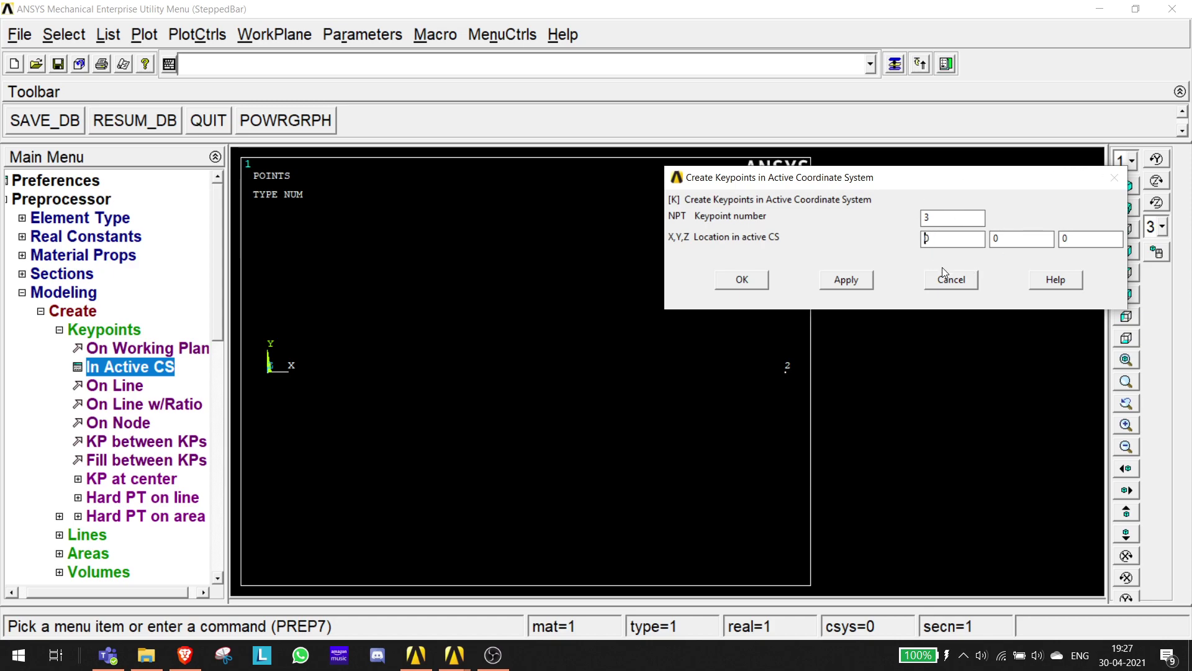
Create keypoint 3 at location 150, 0, 0, consulting the problem sheet for the lengths, and close the keypoint dialog.
type("0")
left_click(108, 656)
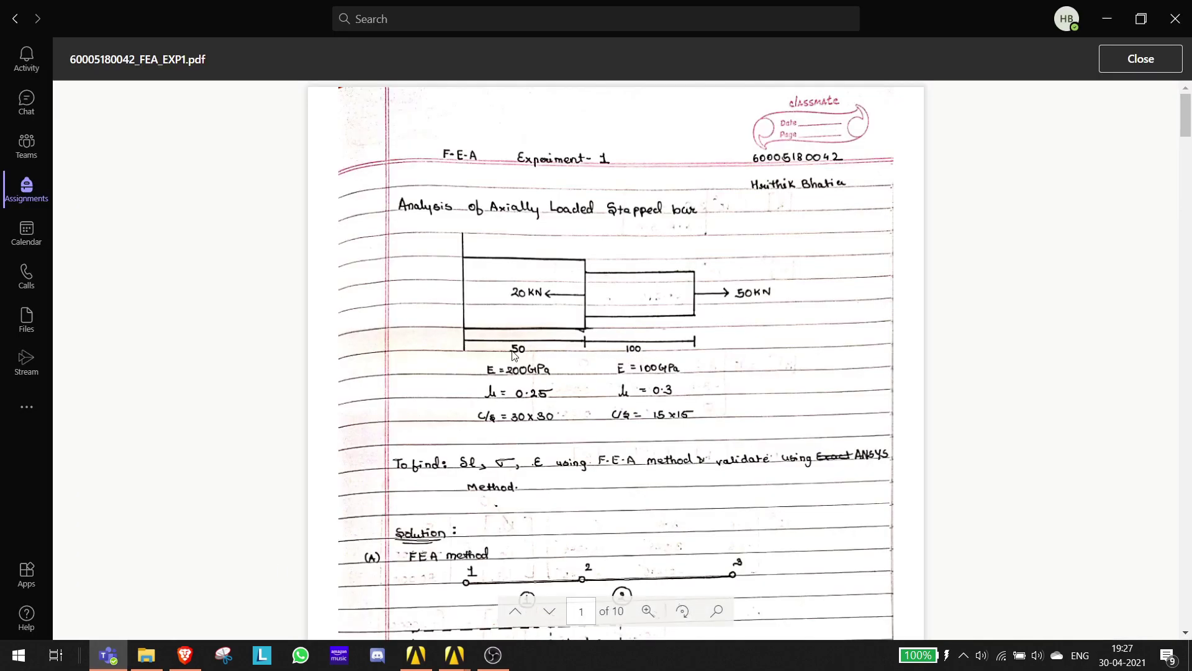
left_click(1107, 19)
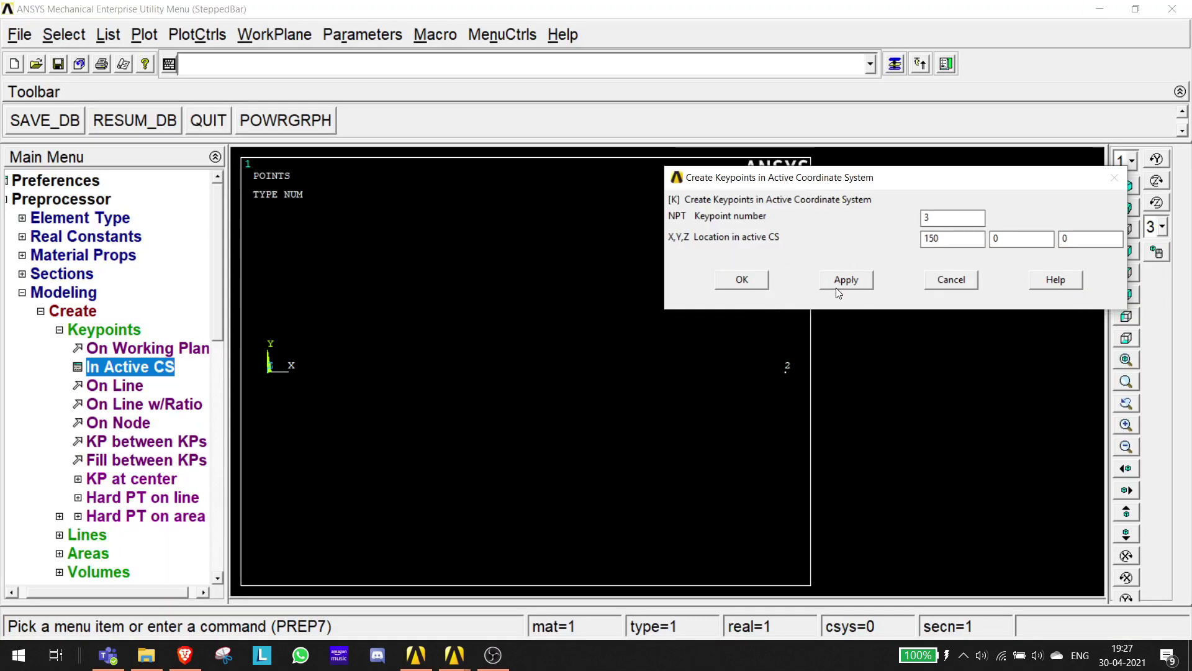
left_click(854, 281)
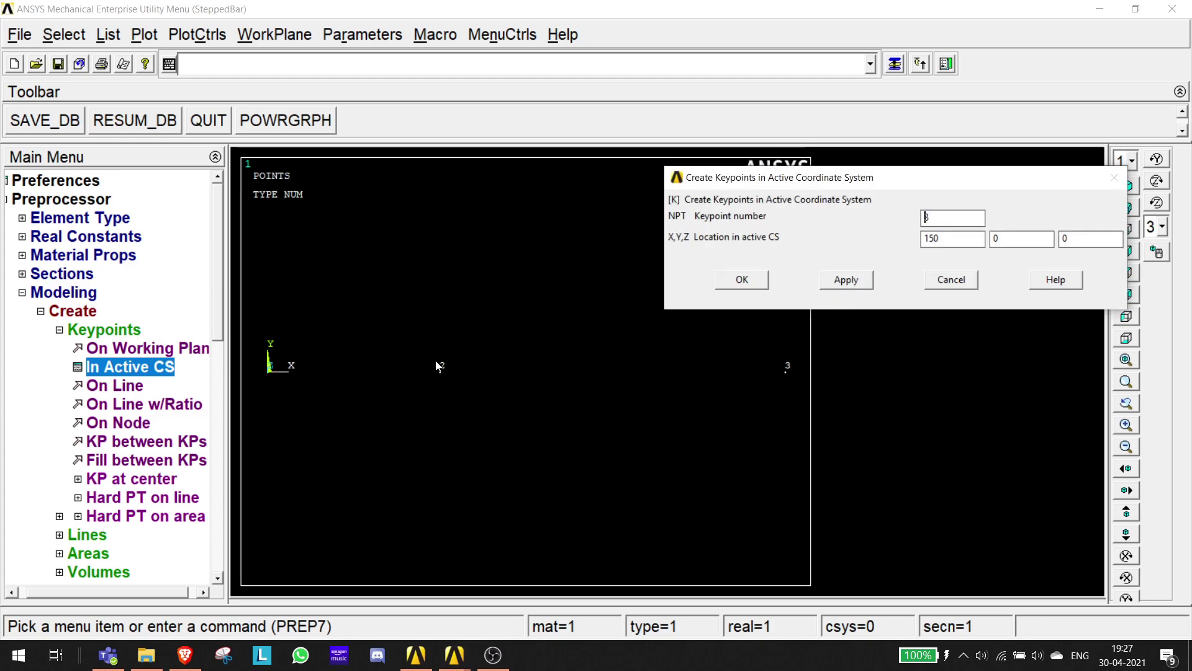
left_click(740, 279)
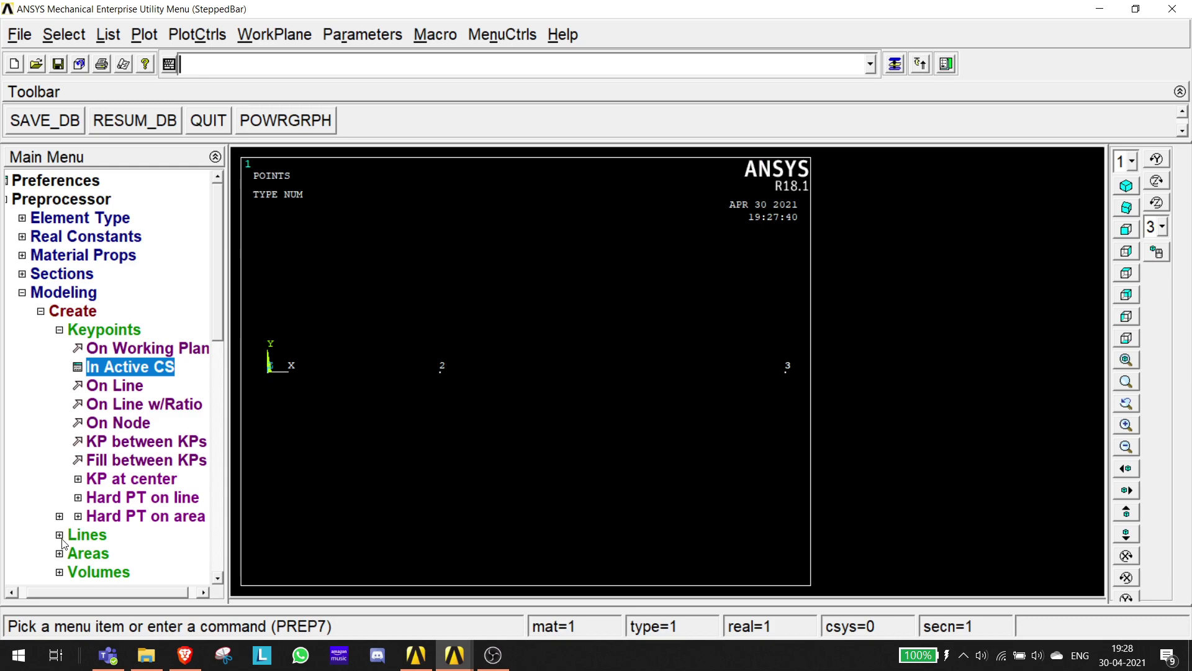
Switch to the Google Meet call in Brave, turn the microphone off and on again, and return to ANSYS.
left_click(188, 661)
left_click(755, 169)
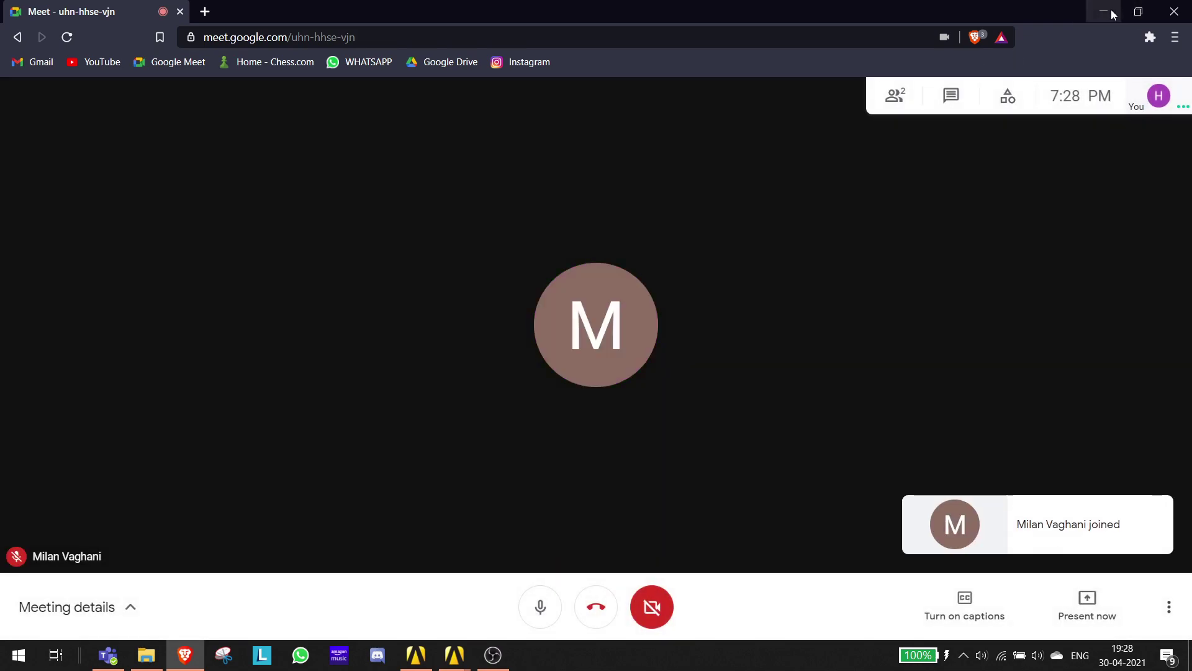
left_click(540, 607)
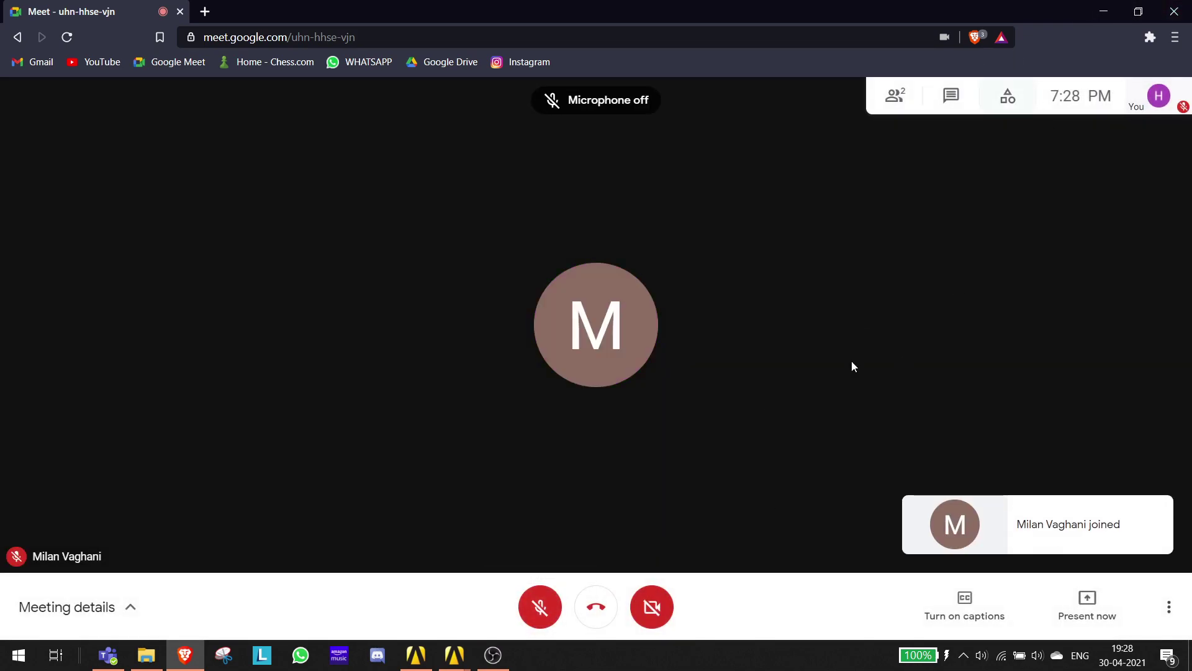
key("ctrl+d")
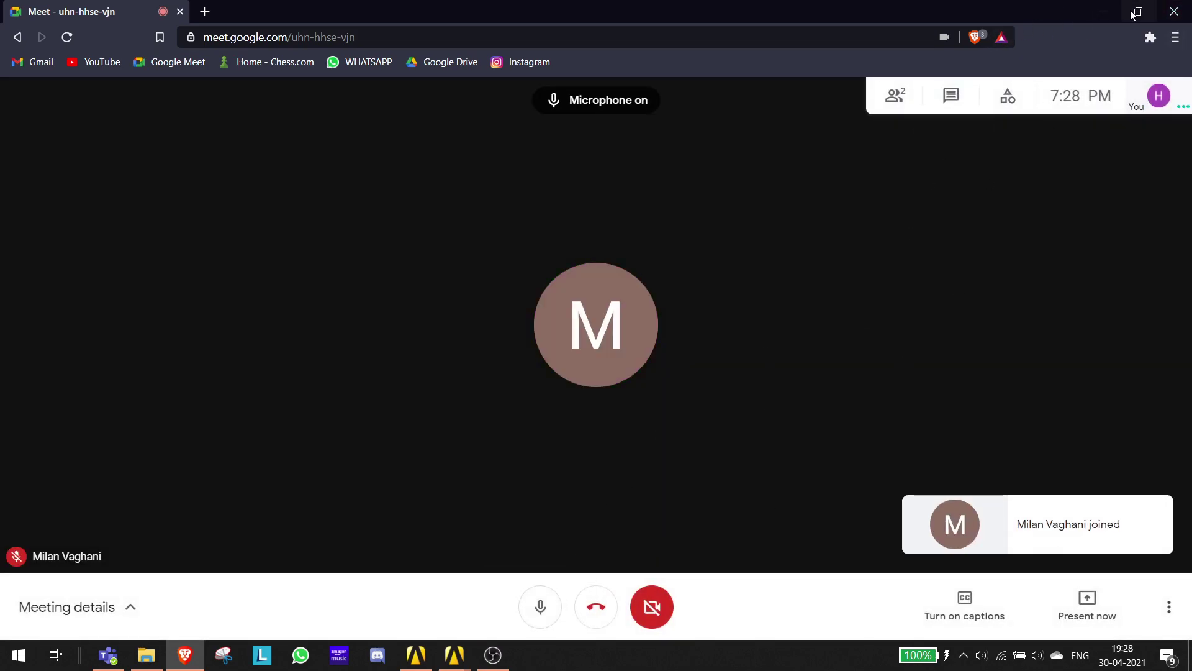
left_click(1102, 12)
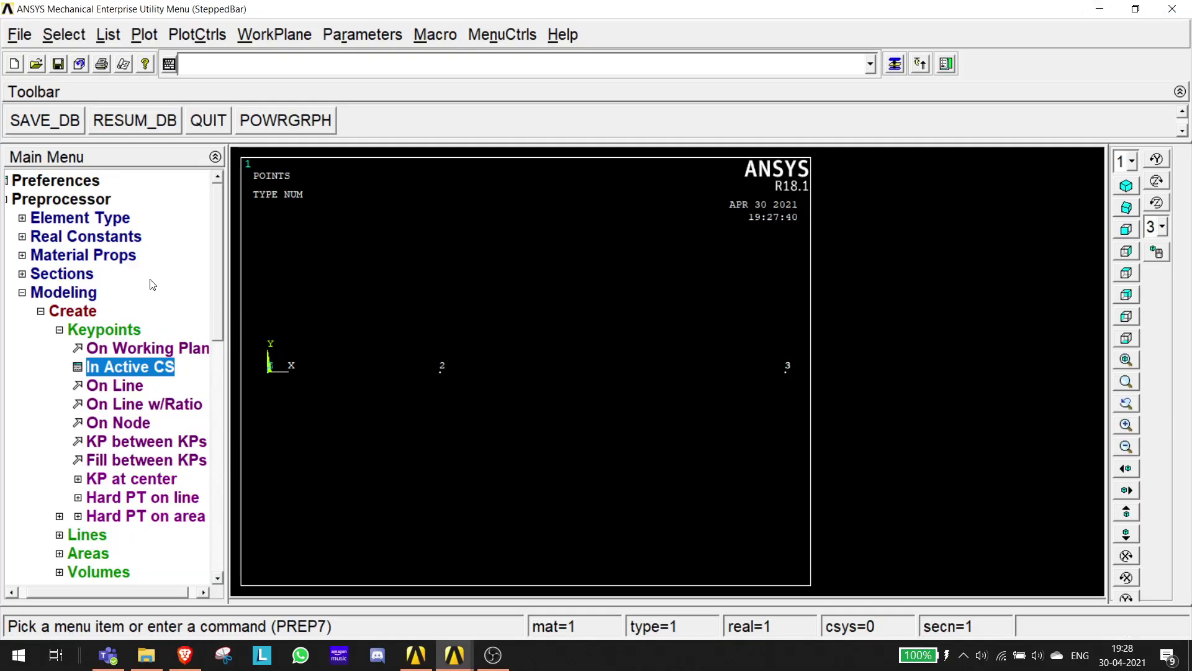
Create straight lines from keypoint 1 to keypoint 2 and from keypoint 2 to keypoint 3, and finish the command.
left_click(59, 553)
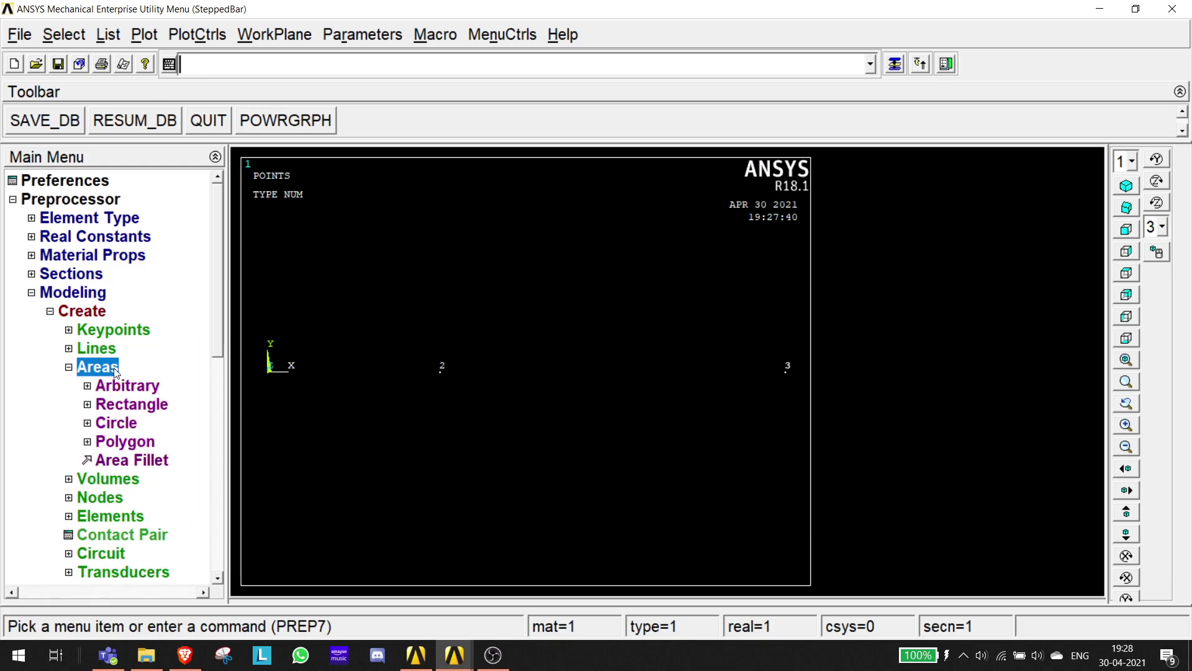
left_click(71, 349)
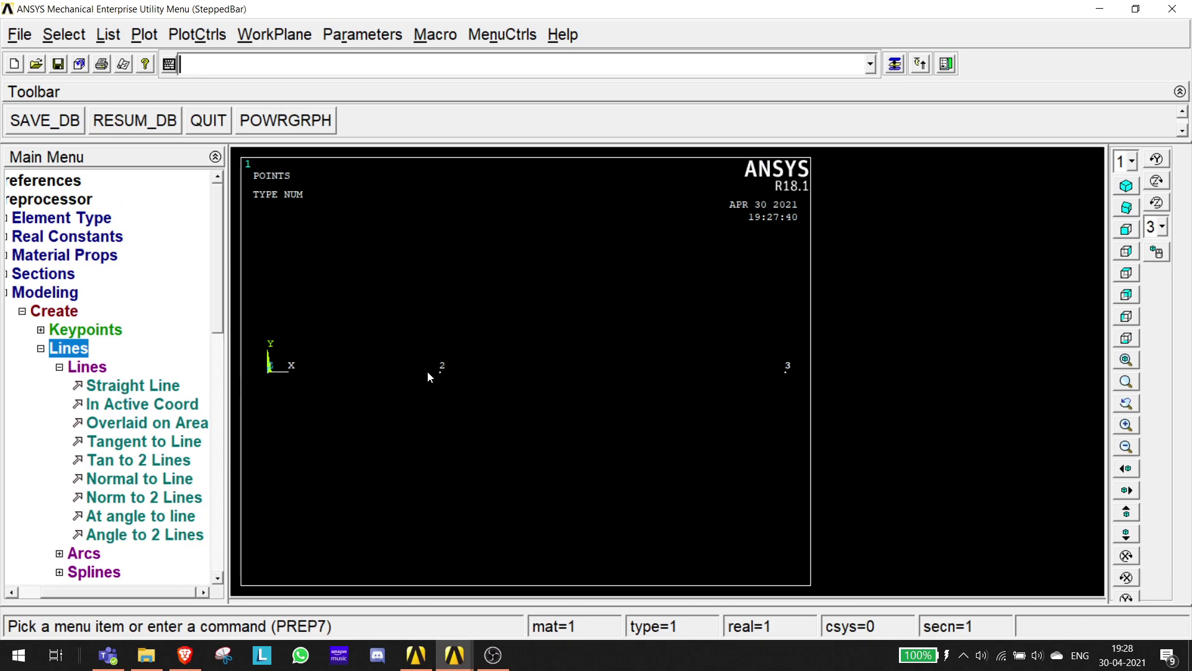
left_click(149, 390)
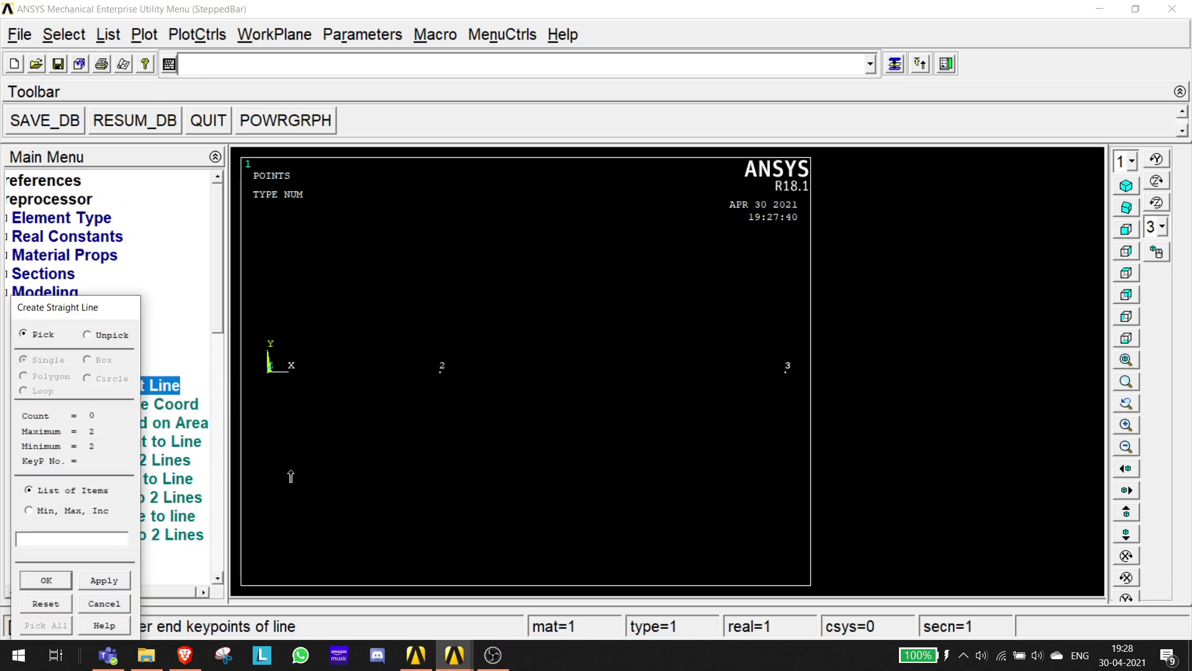
left_click(268, 370)
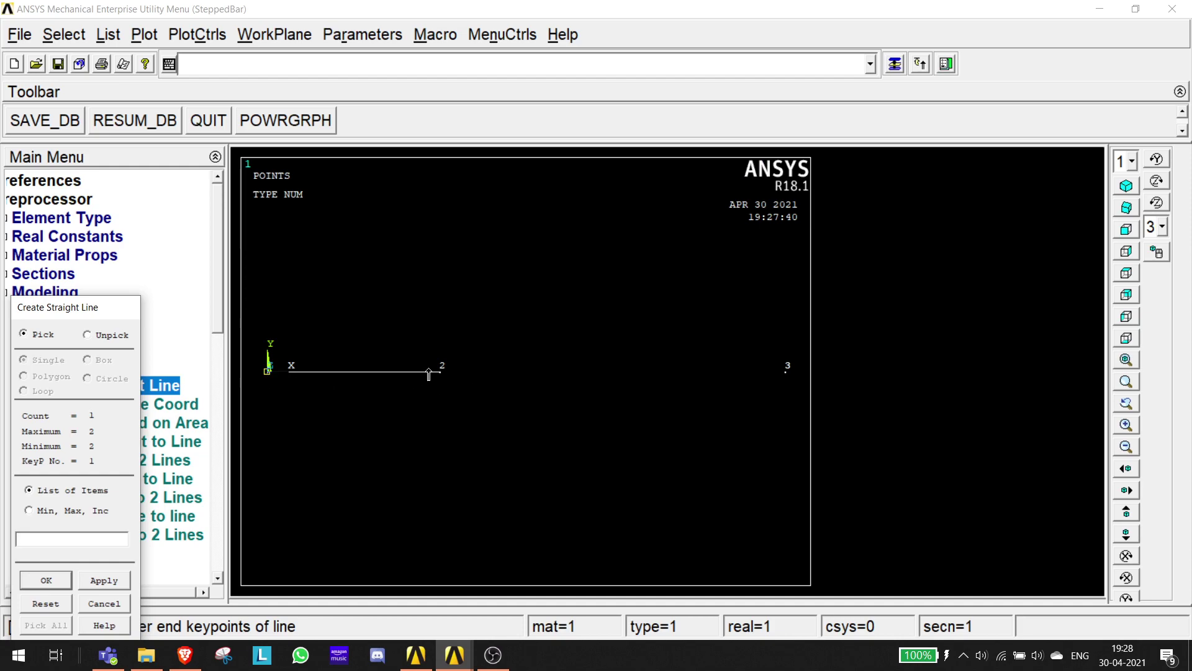
left_click(439, 372)
left_click(440, 371)
left_click(784, 375)
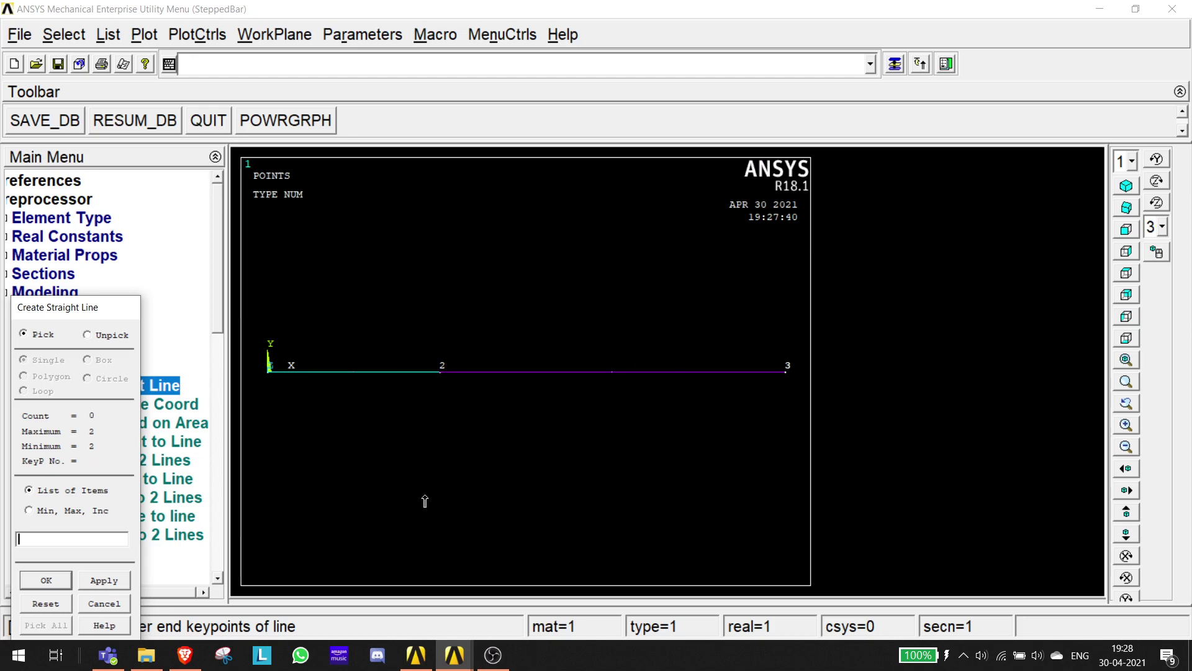
left_click(61, 577)
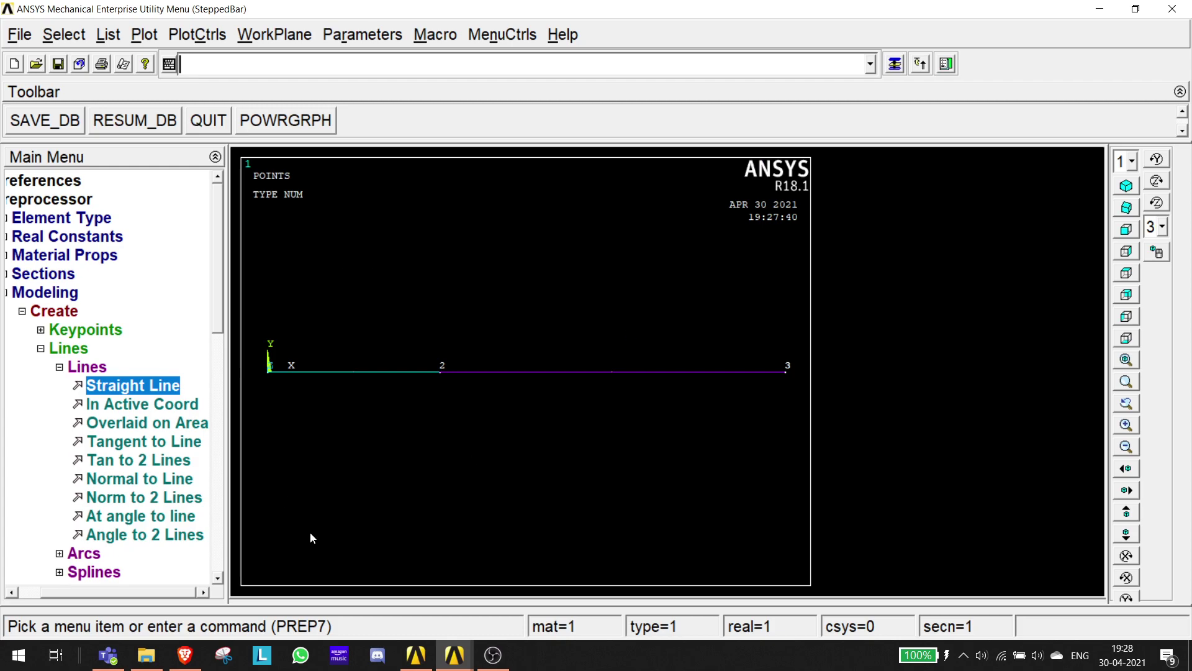
Leave the modeling commands and open the MeshTool from the meshing commands.
left_click_drag(218, 273, 229, 381)
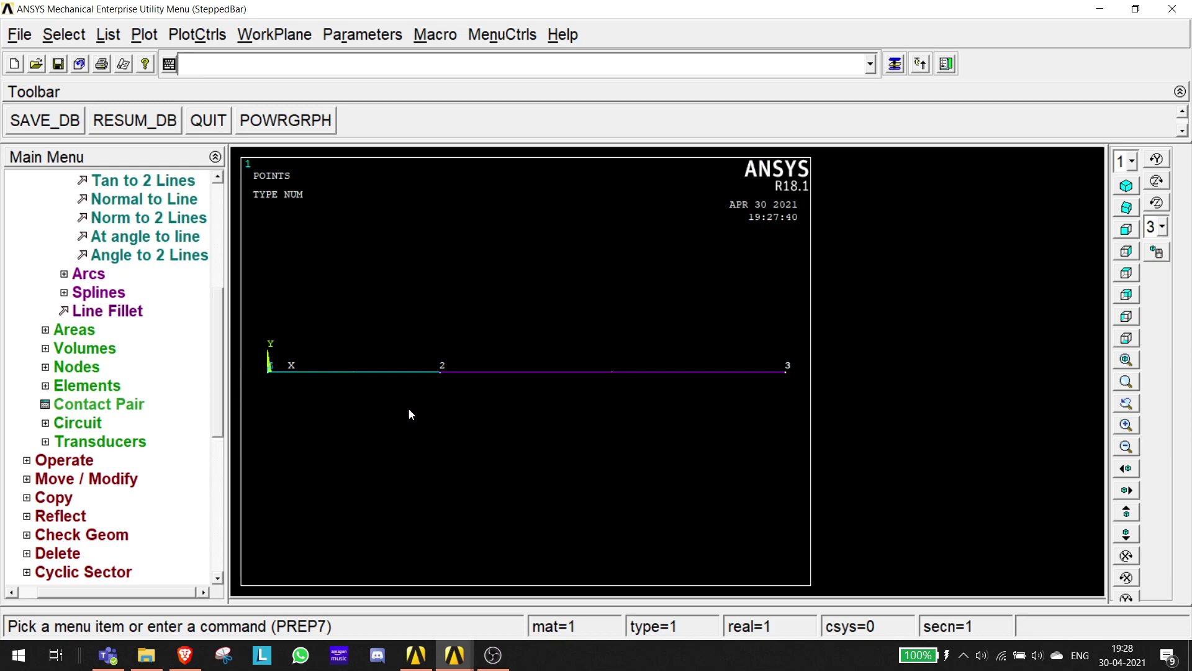
left_click_drag(219, 352, 221, 260)
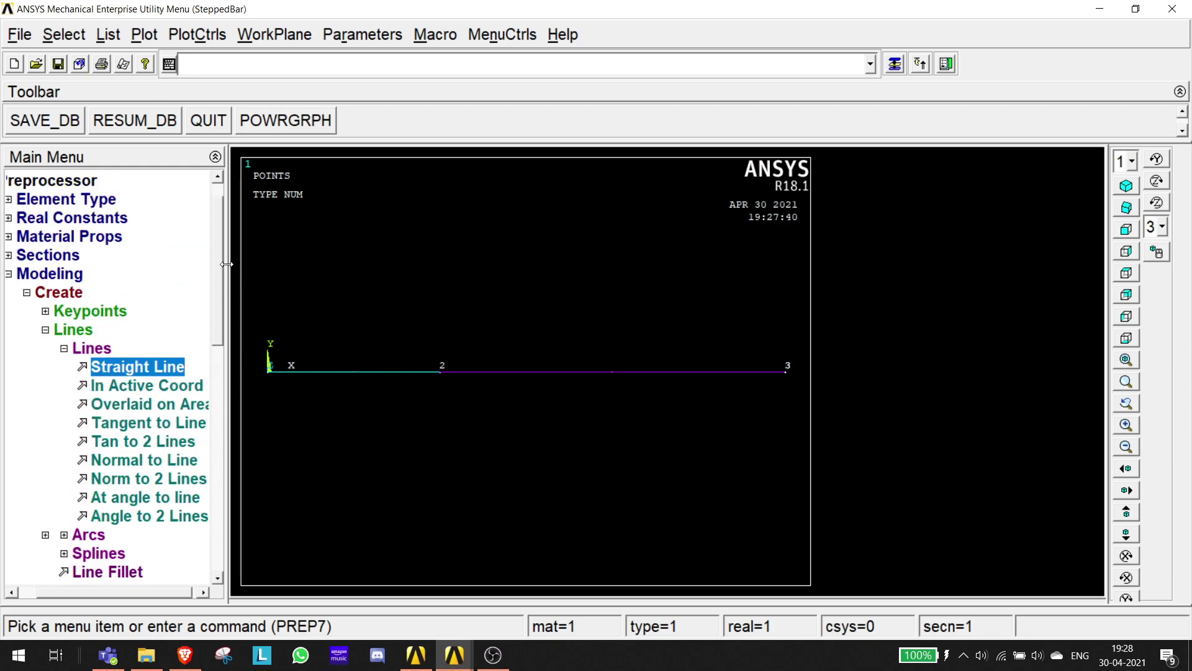
left_click(10, 274)
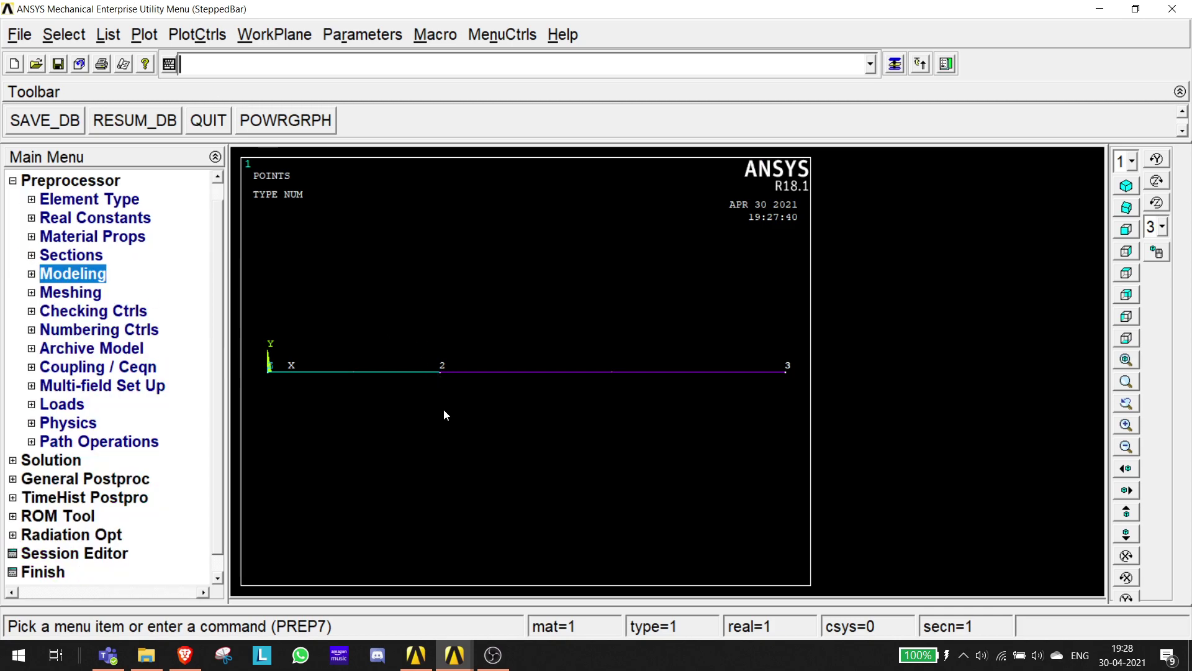
scroll(143, 235, "up", 1)
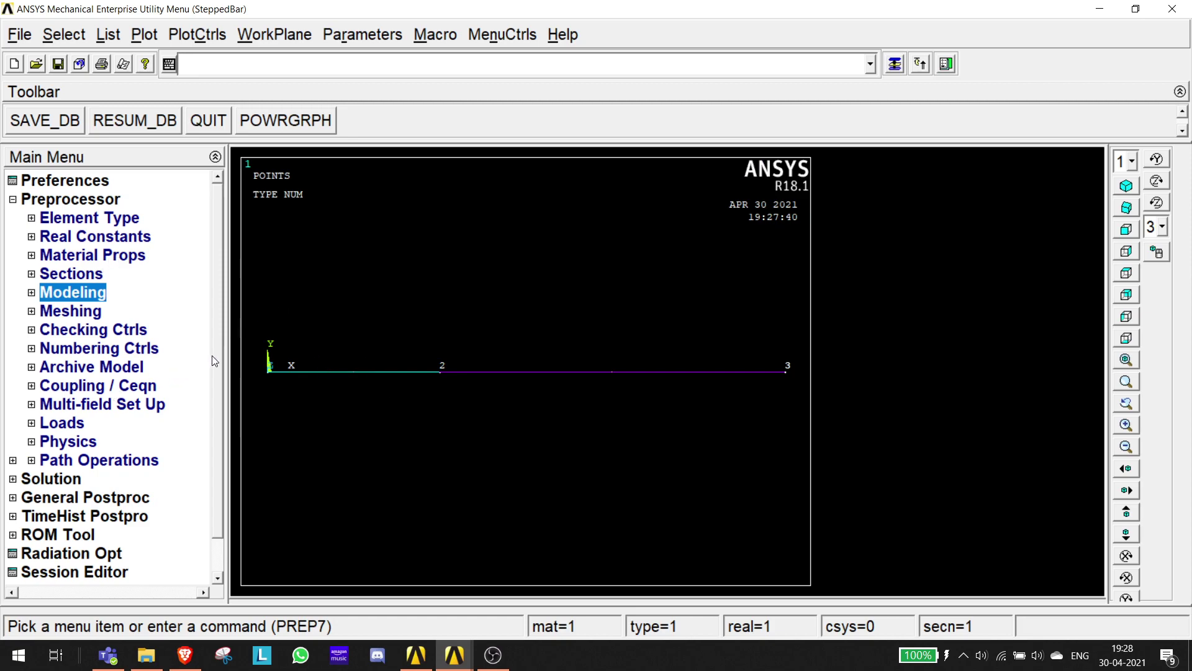
scroll(218, 396, "down", 2)
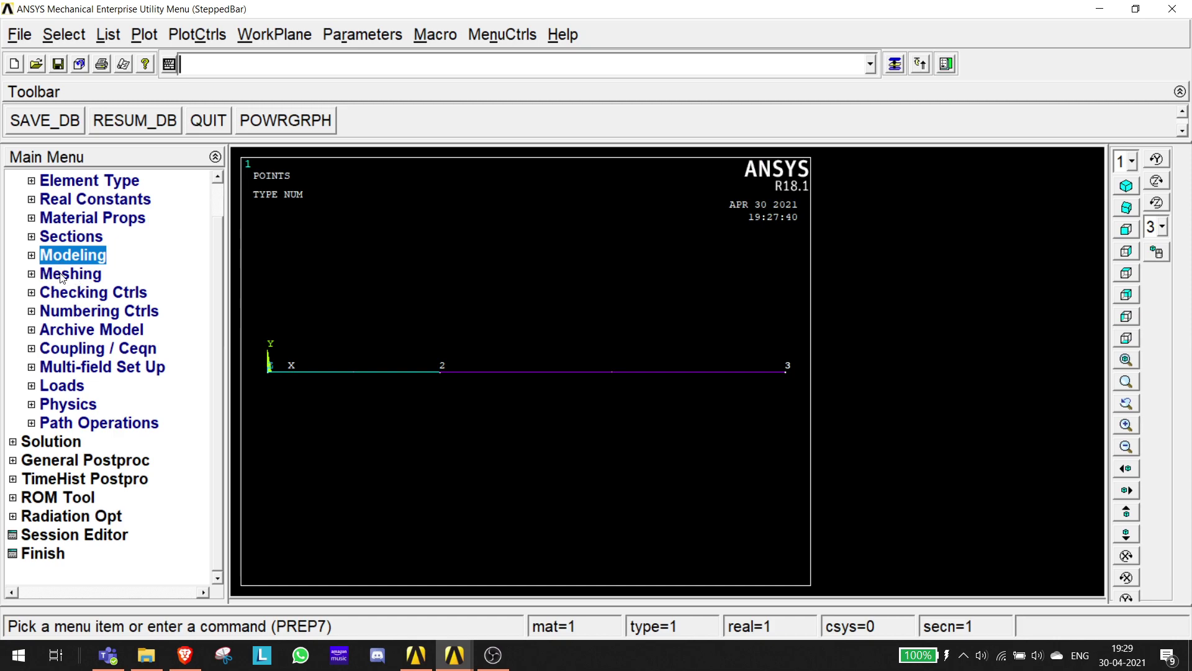
left_click(62, 275)
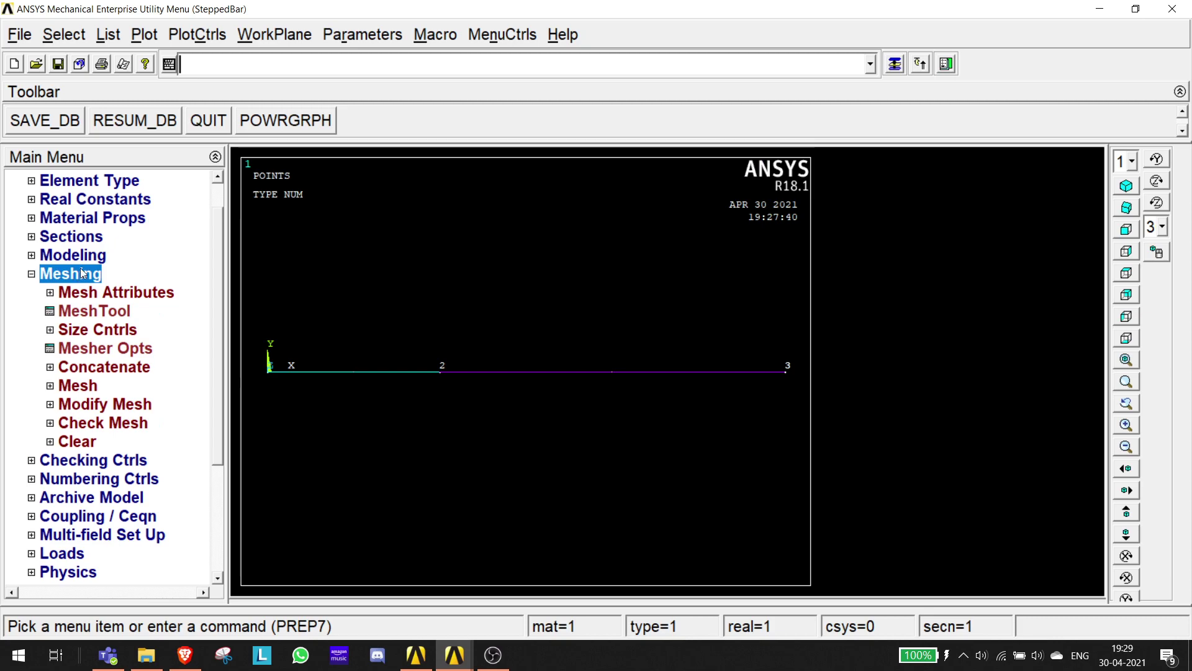
left_click(94, 313)
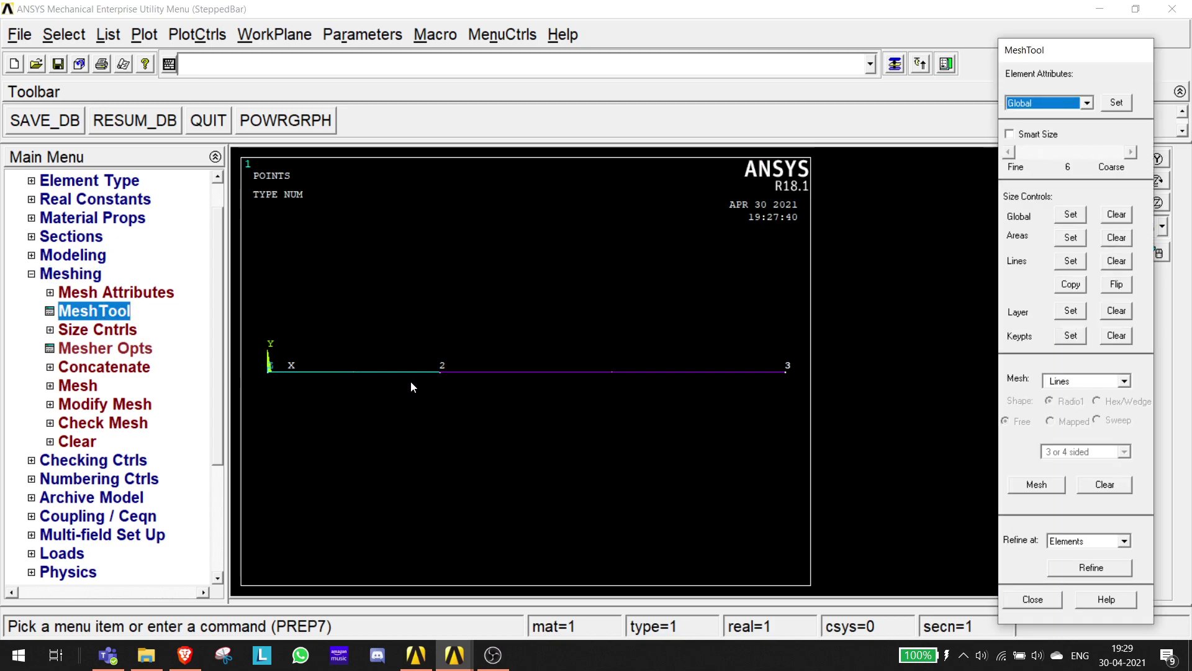
Set the global meshing attributes to element type 1 BEAM188, material 1 and section 1 30*30, consulting the problem sheet in Microsoft Teams.
left_click(149, 649)
left_click(149, 653)
left_click(109, 654)
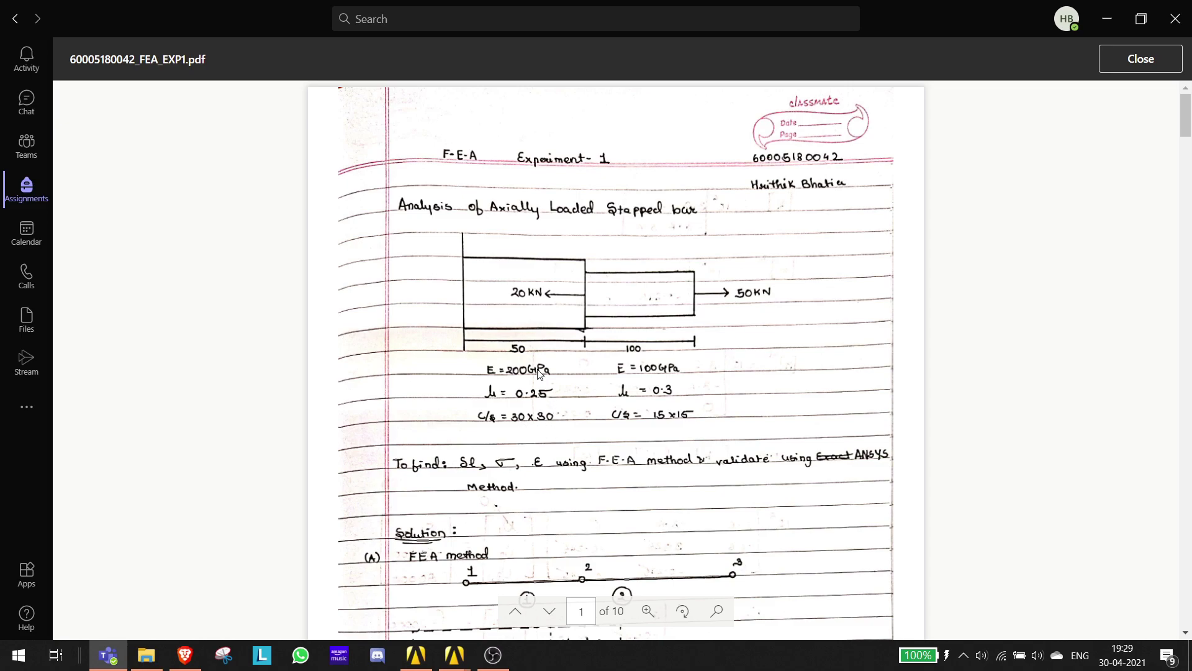
left_click(1121, 29)
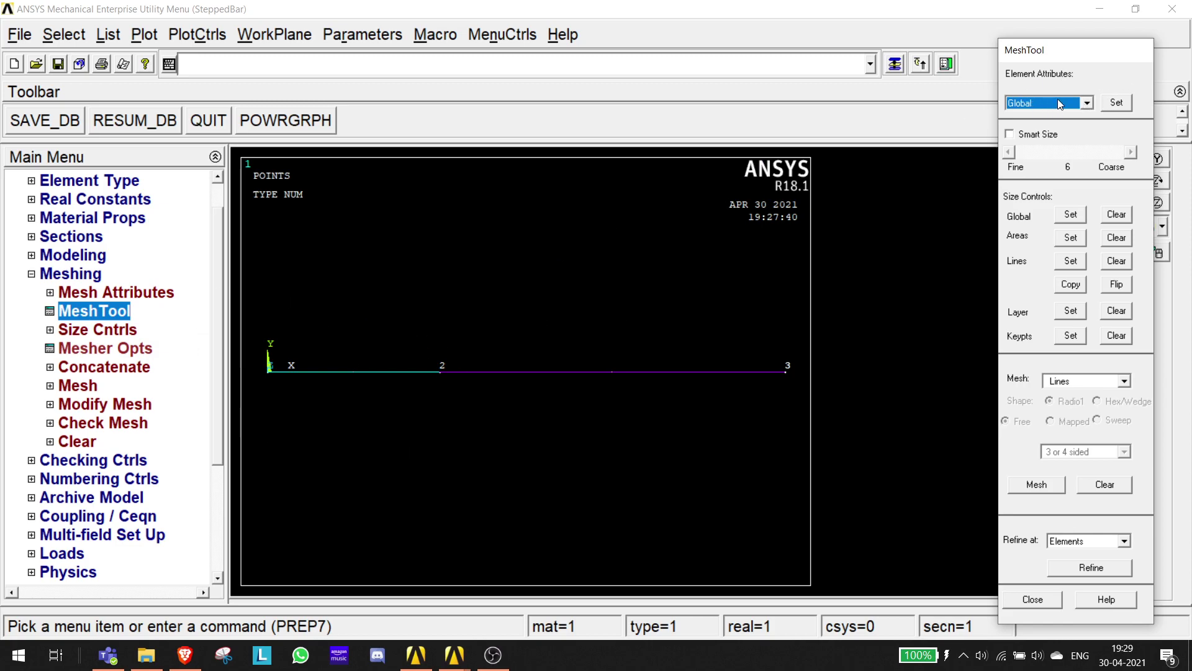
left_click(1117, 105)
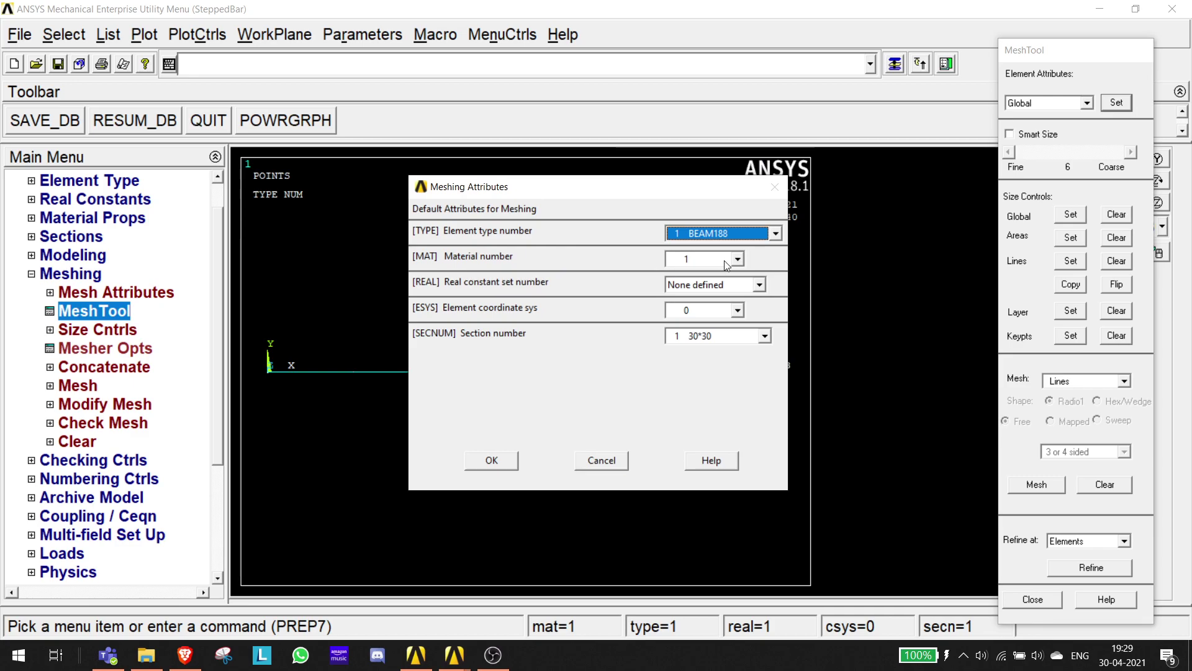
left_click(740, 262)
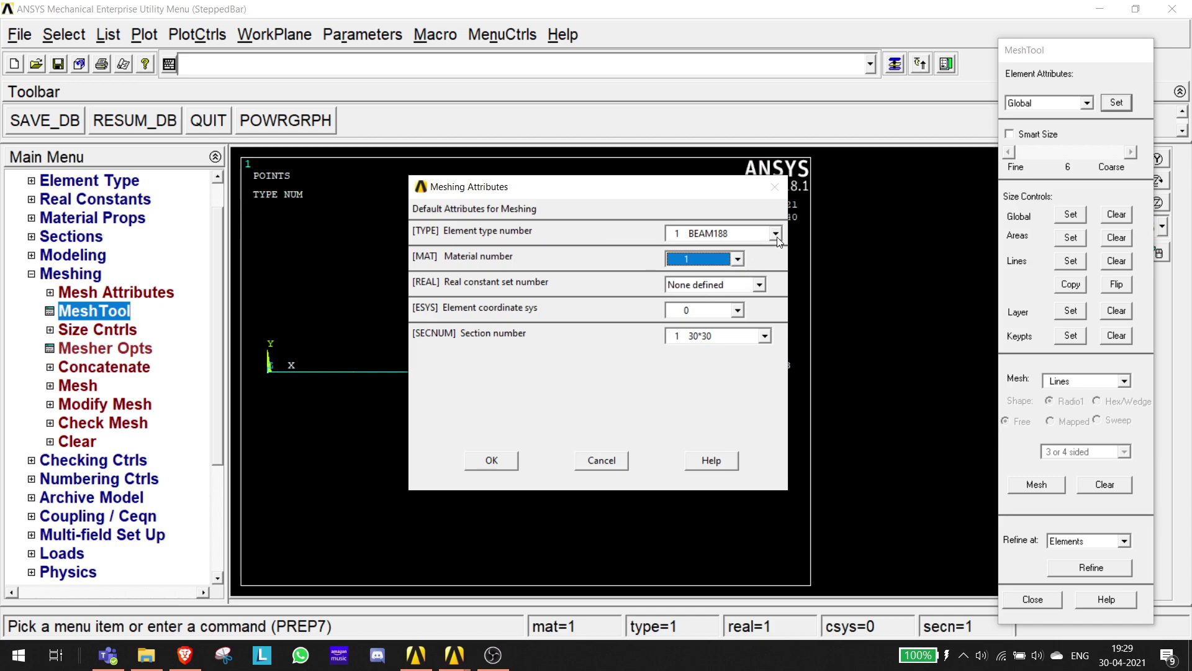
left_click(766, 337)
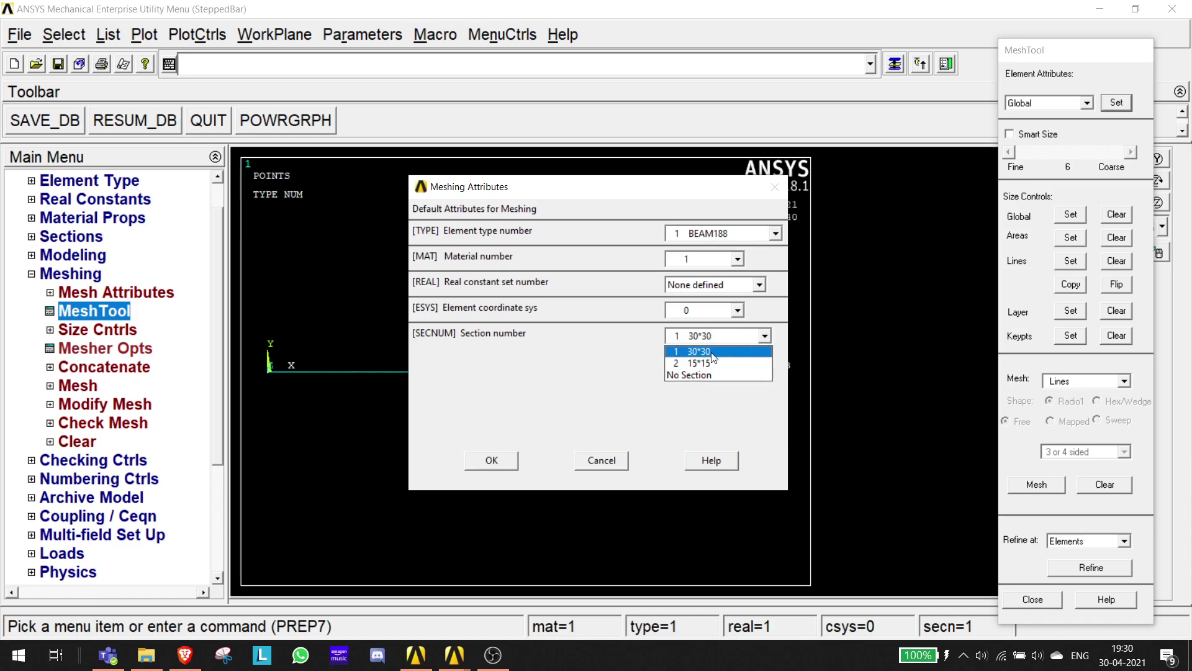
left_click(723, 351)
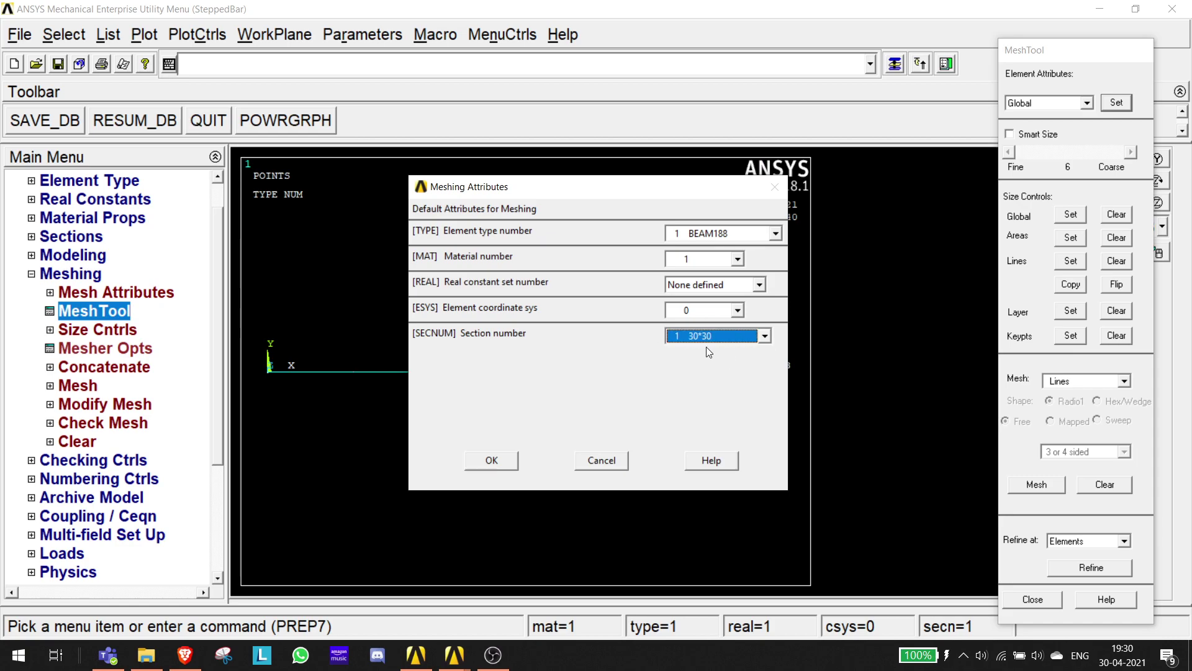
left_click(491, 461)
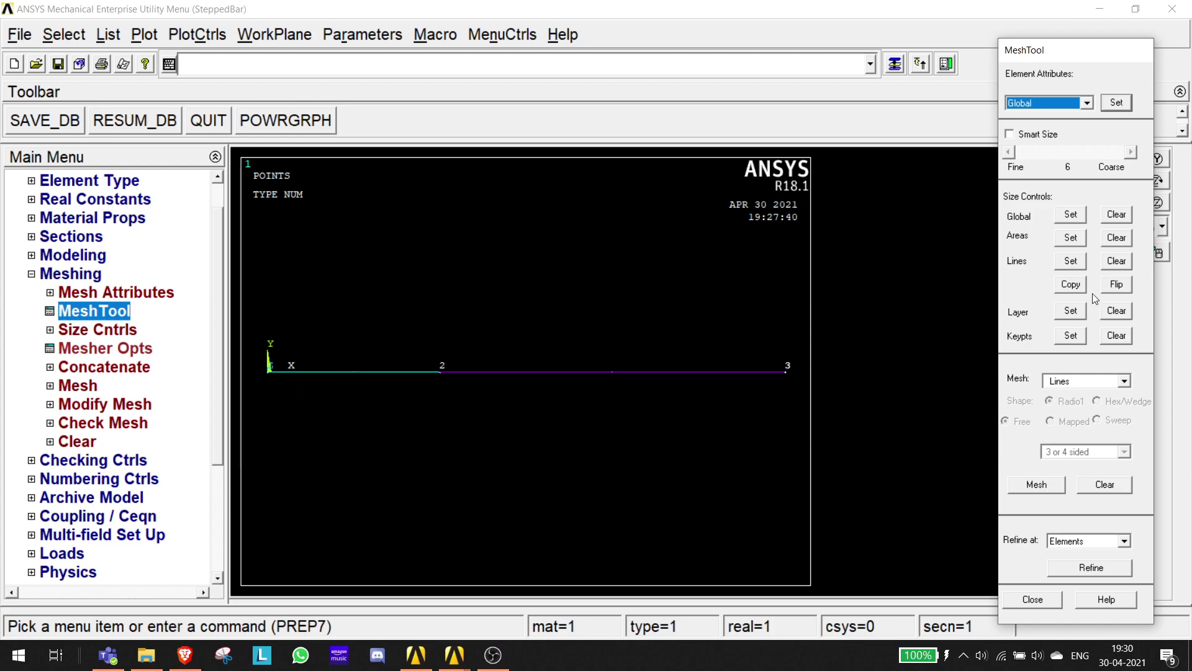
Set 10 element divisions on the line between keypoints 1 and 2, and finish the line picking.
left_click(1070, 262)
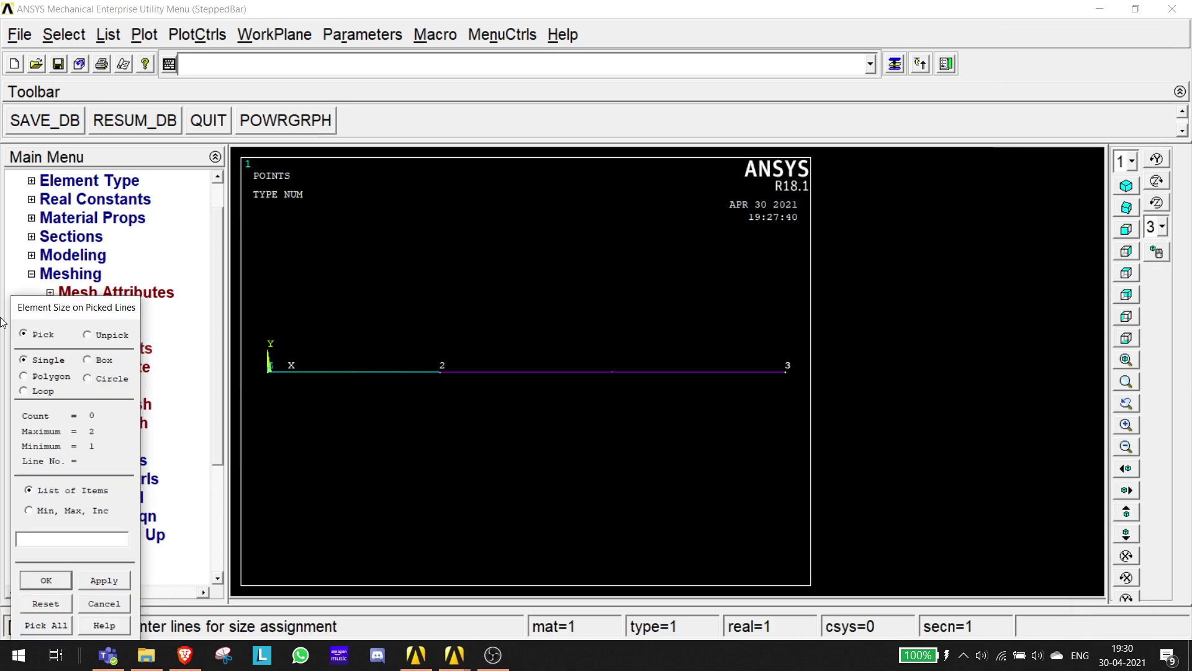
left_click(345, 372)
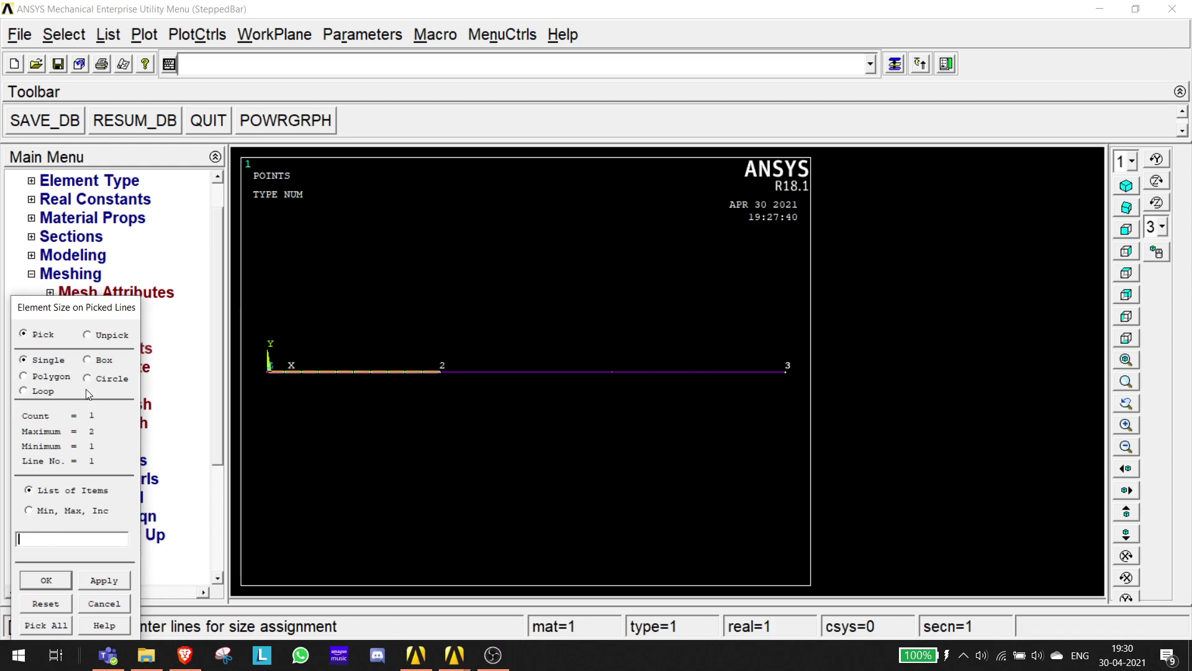
left_click(100, 584)
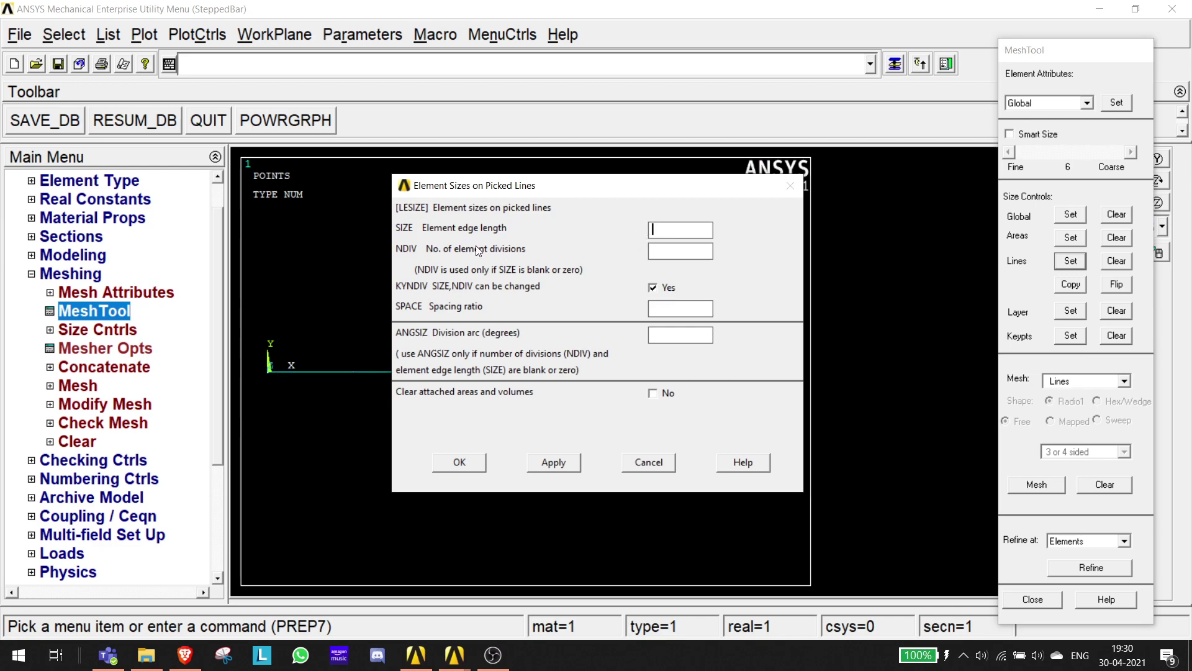
left_click(686, 252)
type("10")
left_click(552, 463)
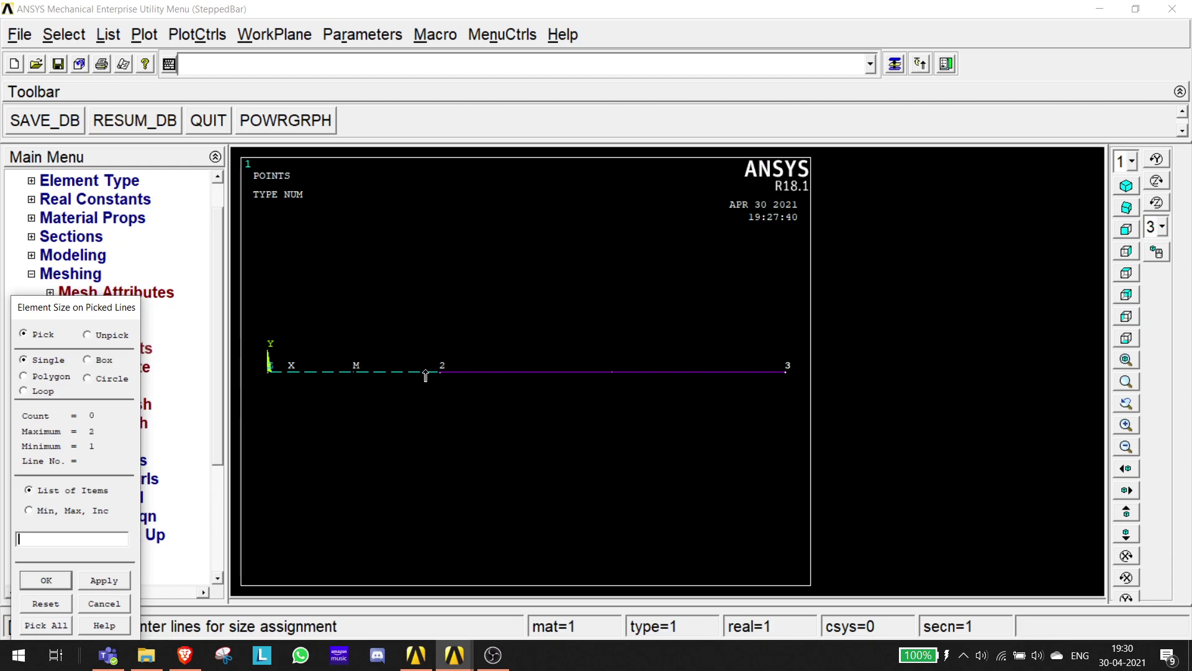
left_click(46, 580)
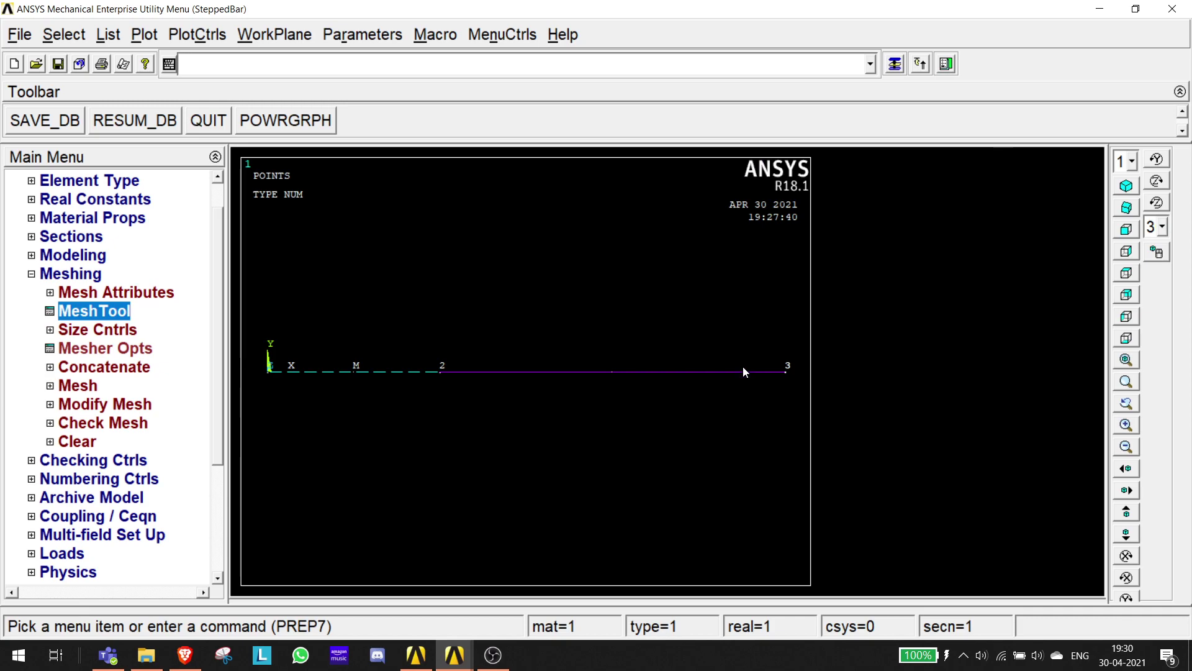
Bring back the MeshTool, accept the BEAM188, material 1, section 30*30 attributes, and mesh the line between keypoints 1 and 2.
key("alt+Tab")
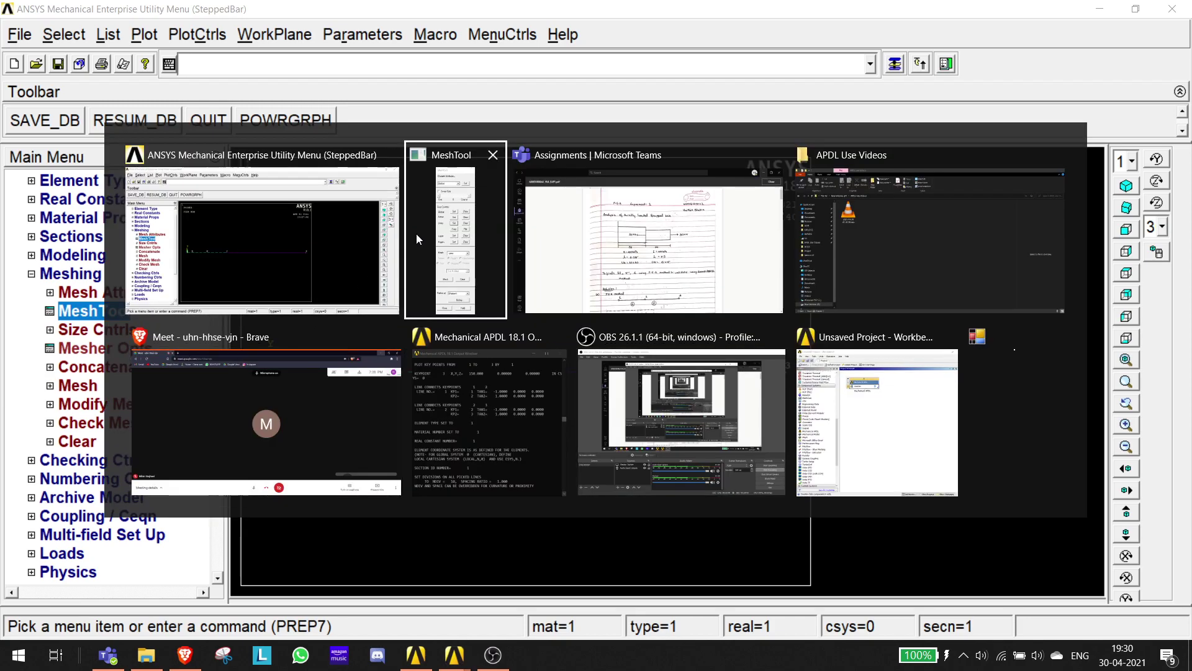
left_click(479, 225)
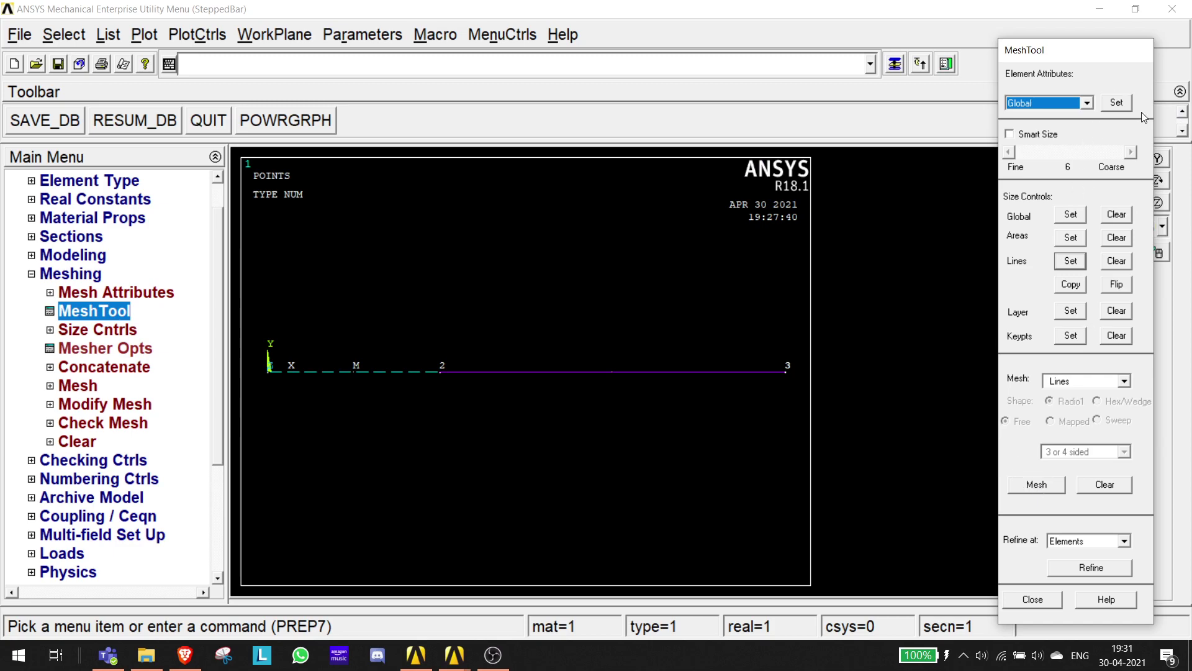
left_click(1116, 103)
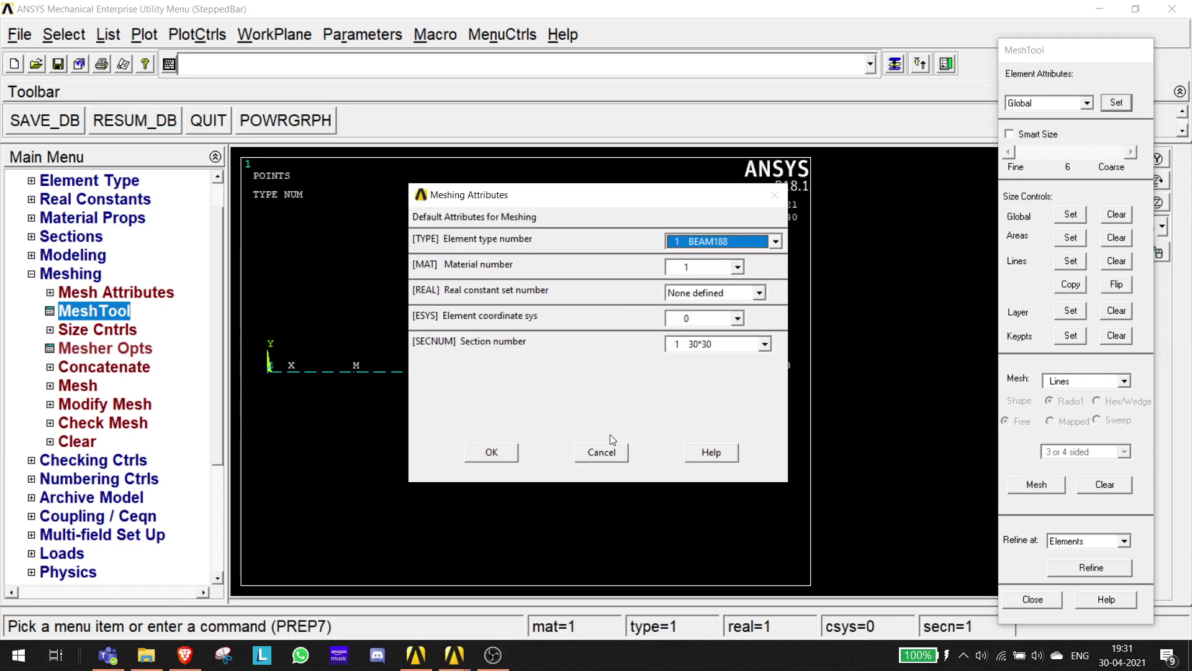
left_click(491, 452)
left_click(1036, 485)
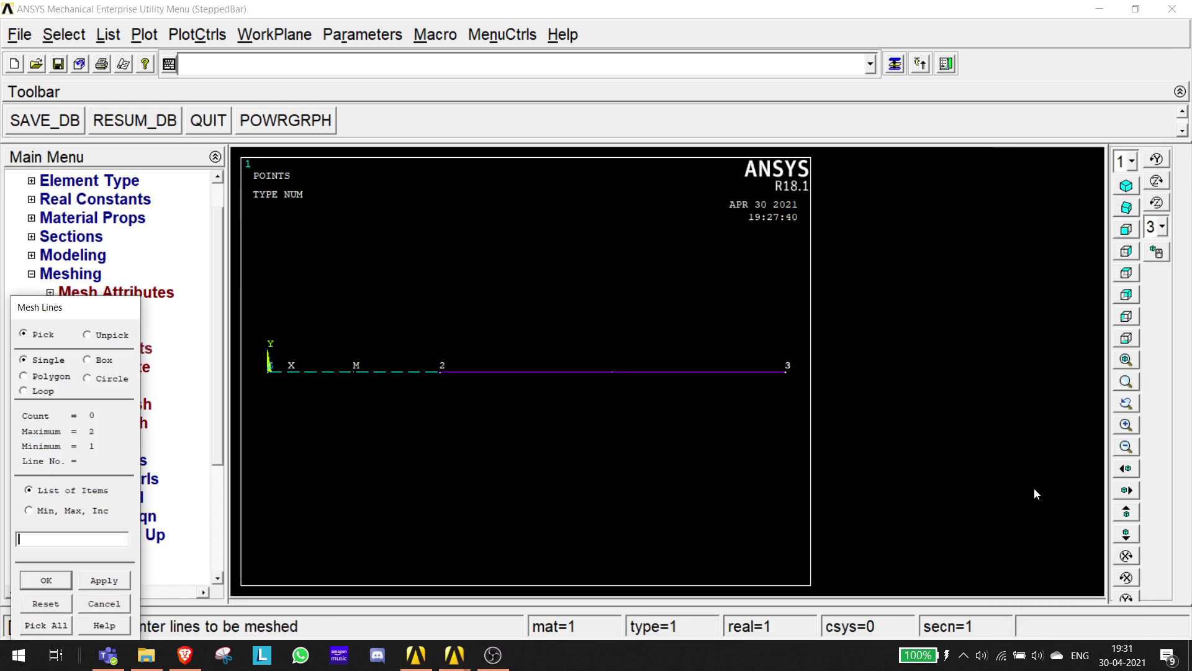
left_click(343, 378)
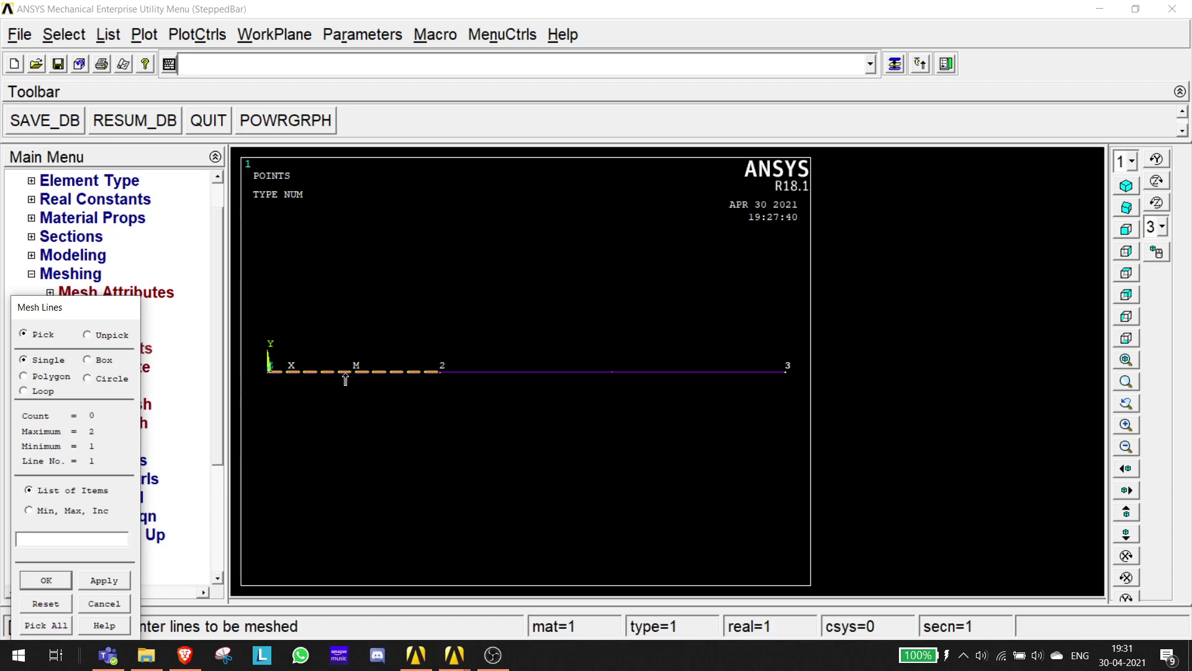
left_click(103, 581)
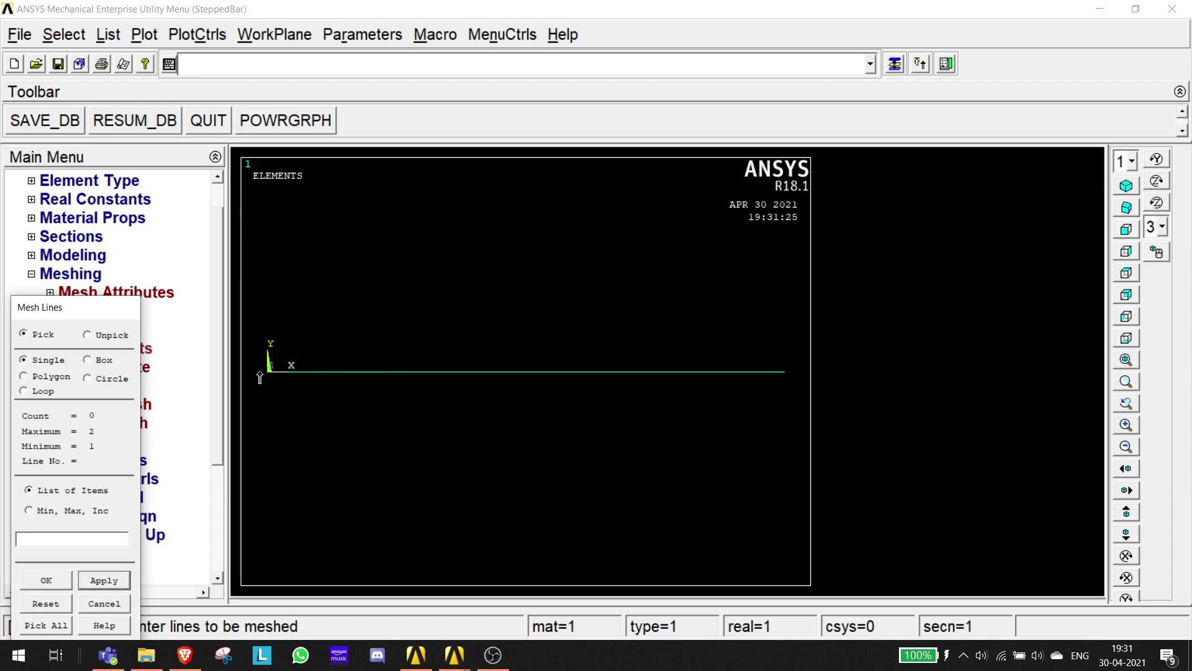
Display the partly meshed bar with Multi-Plots and finish the line meshing command.
scroll(668, 405, "down", 3)
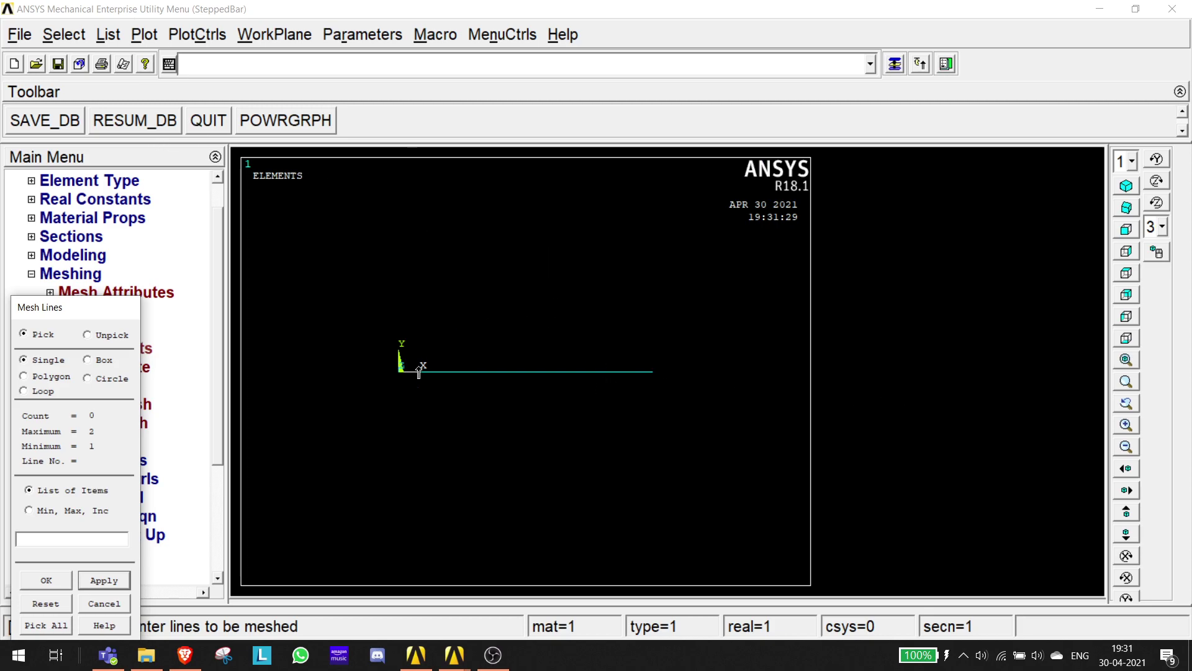
left_click(155, 36)
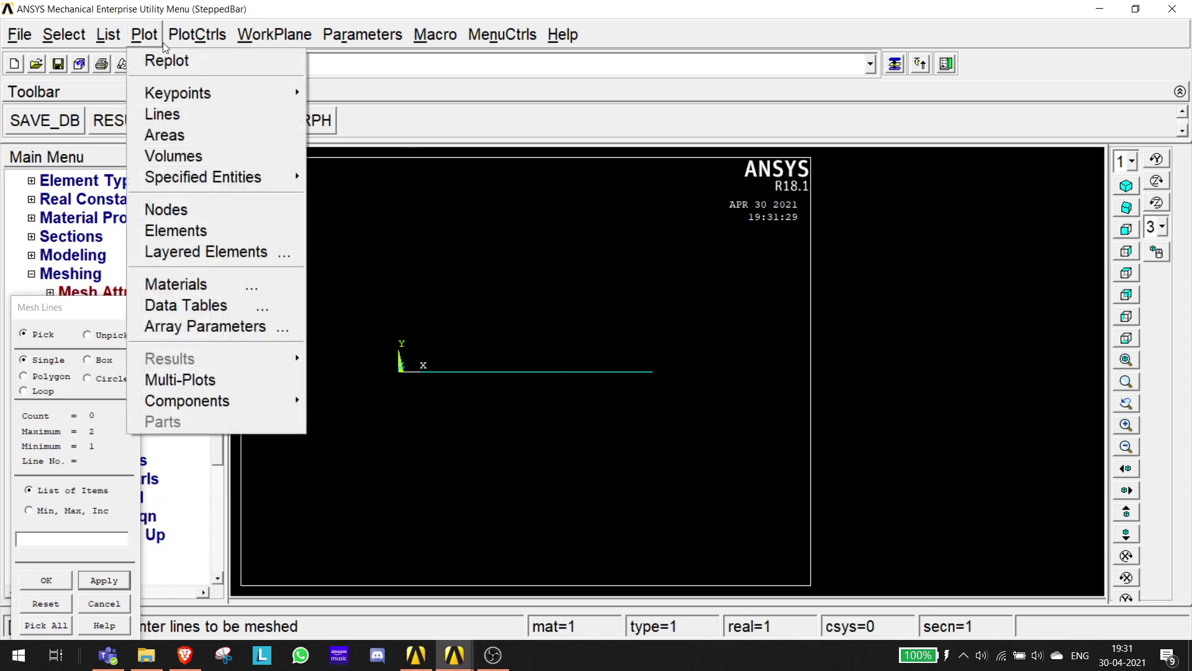
left_click(209, 374)
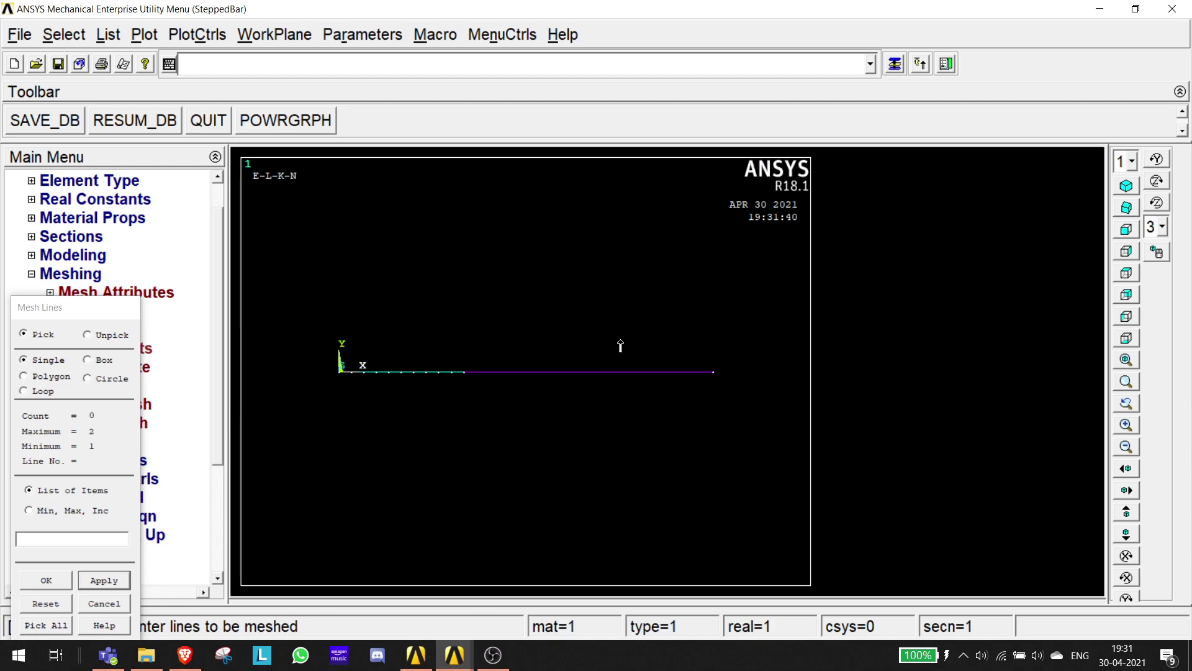
left_click(57, 582)
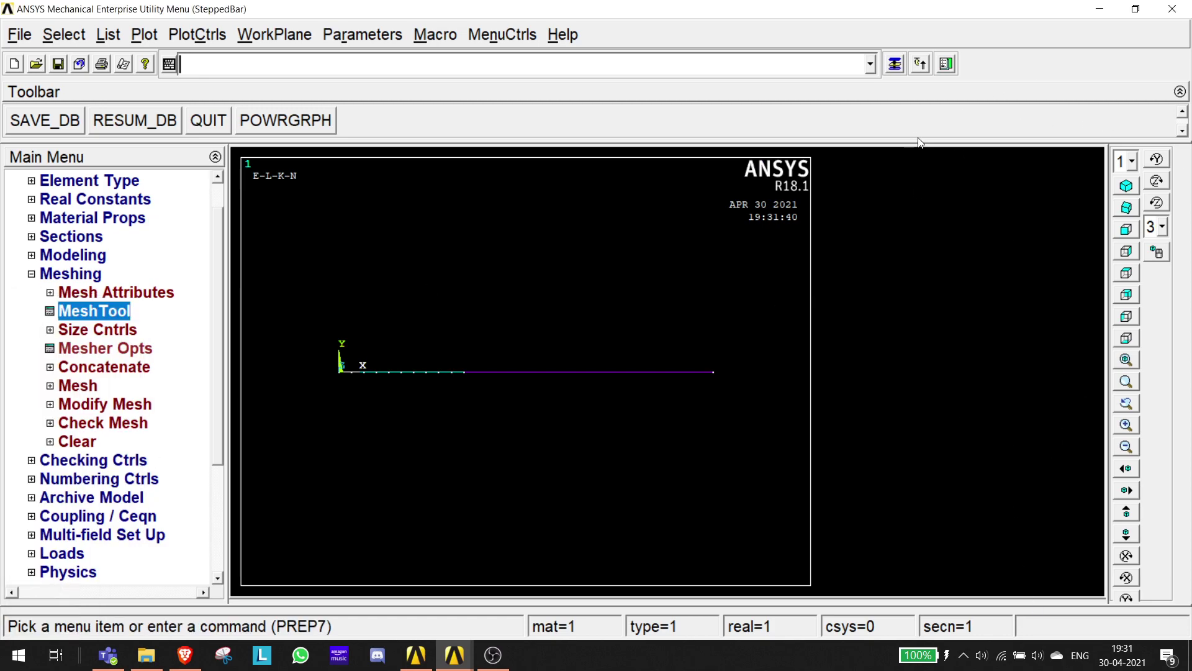
Bring back the MeshTool and set the global meshing attributes to material 2 and section 2 15*15.
key("alt+Tab")
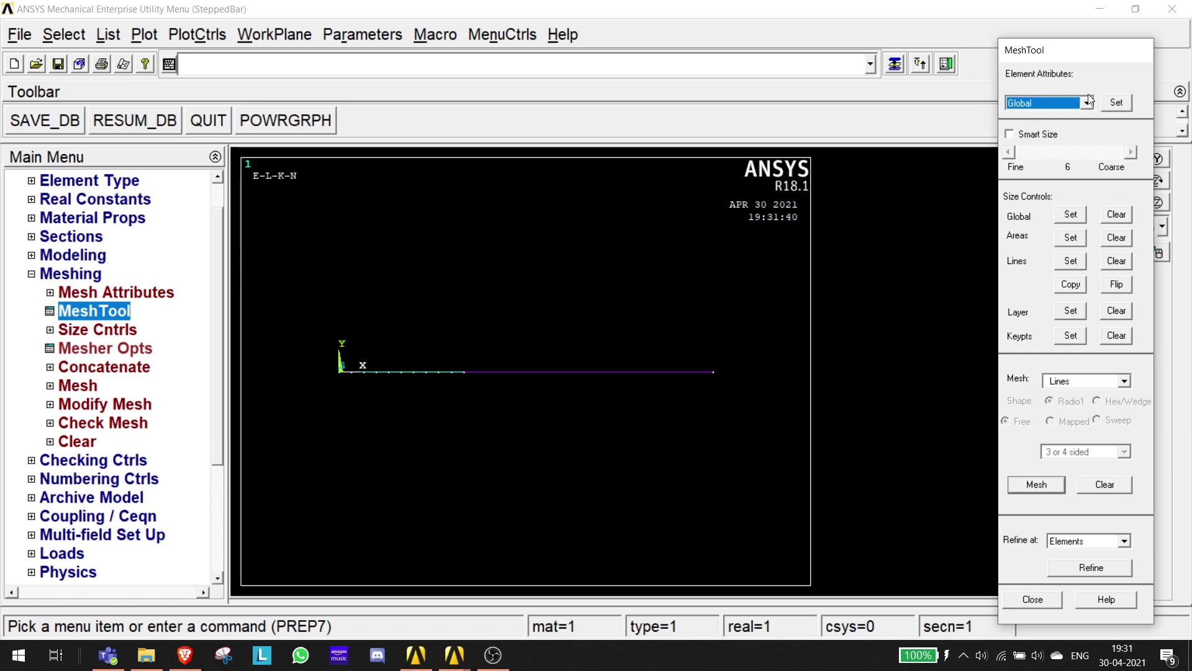
left_click(1120, 104)
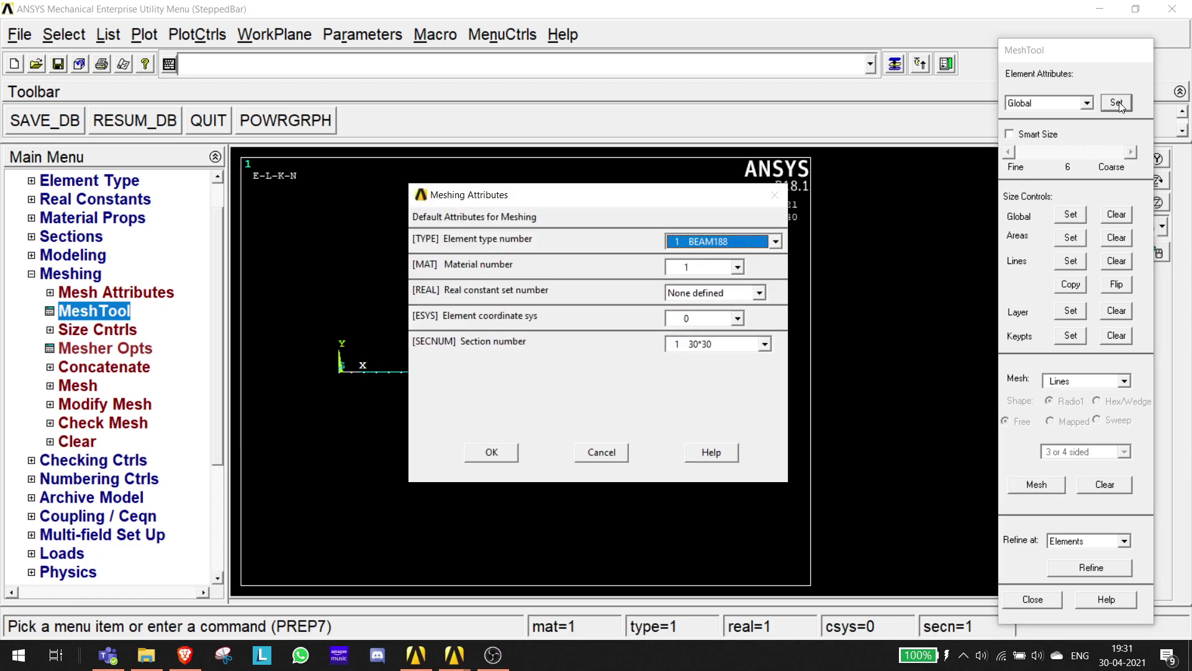
left_click(737, 267)
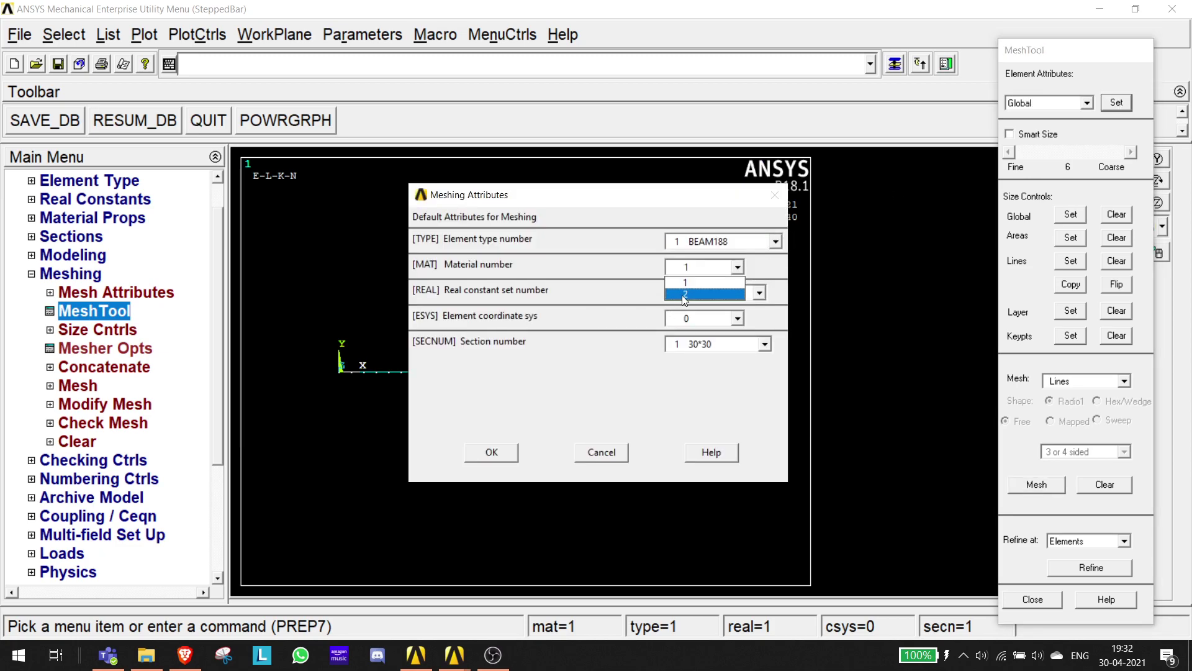
left_click(683, 295)
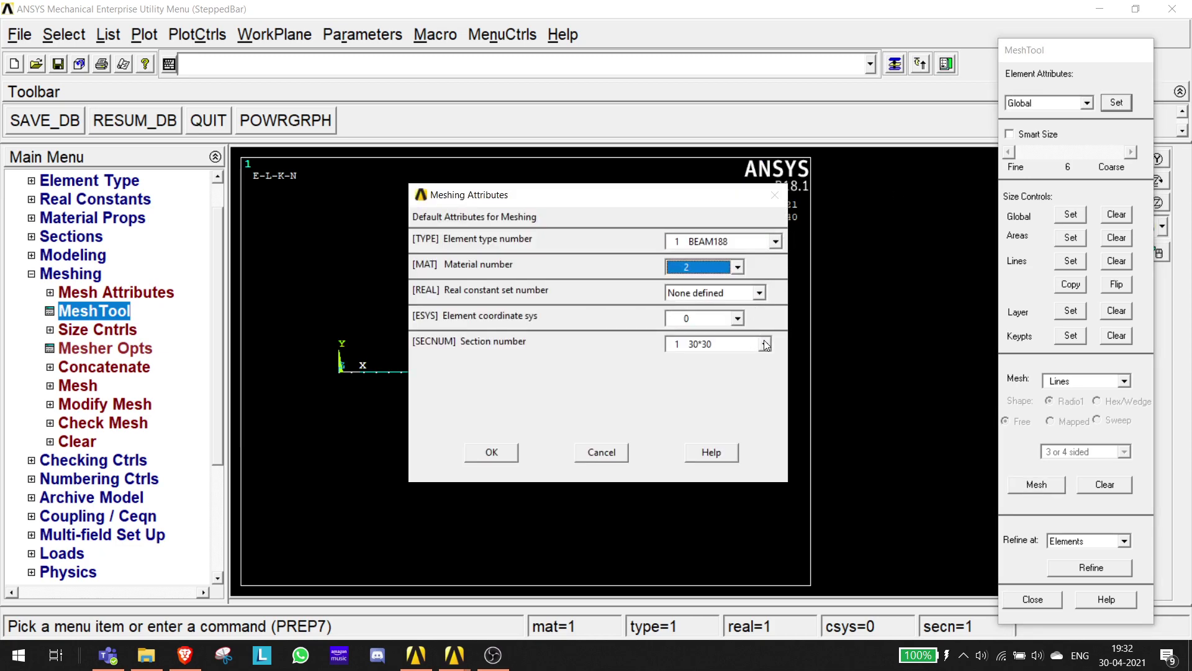
left_click(766, 343)
left_click(707, 372)
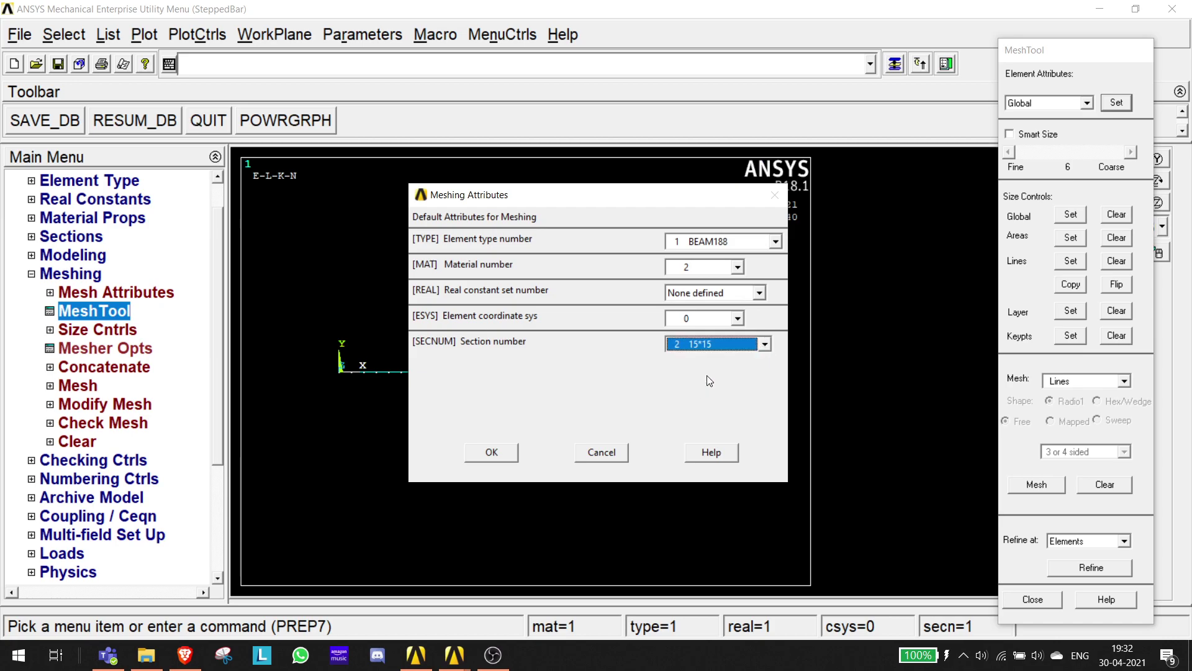
left_click(503, 452)
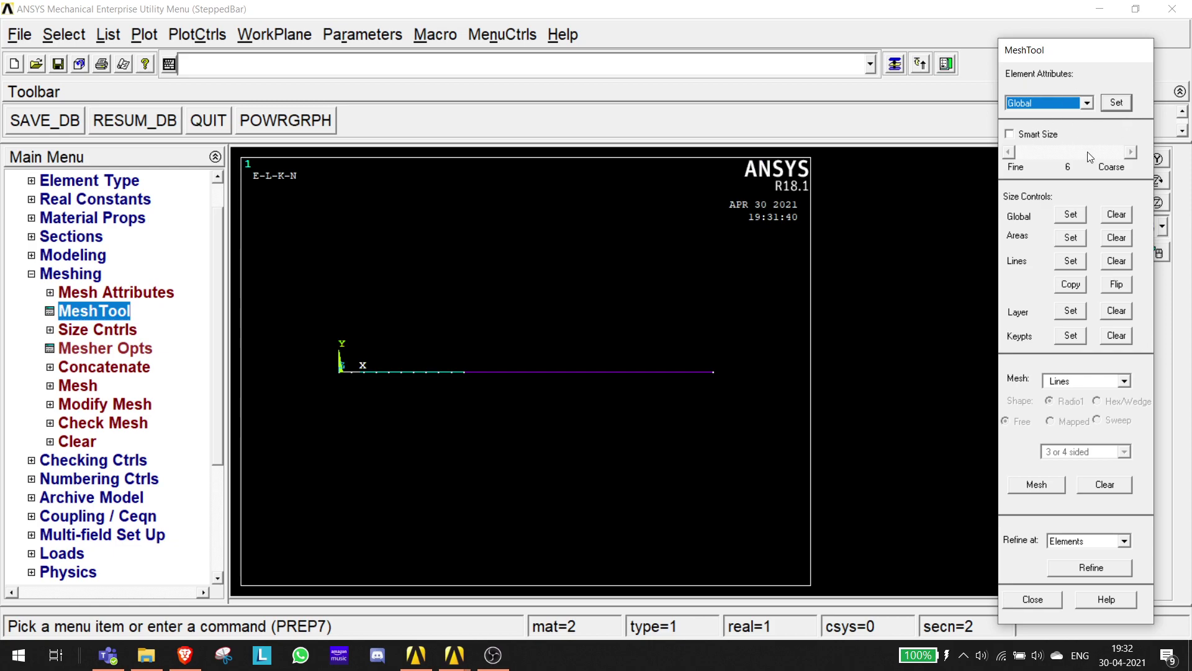
Apply 10 element divisions to the line between keypoints 2 and 3.
left_click(1070, 261)
left_click(500, 373)
left_click(46, 580)
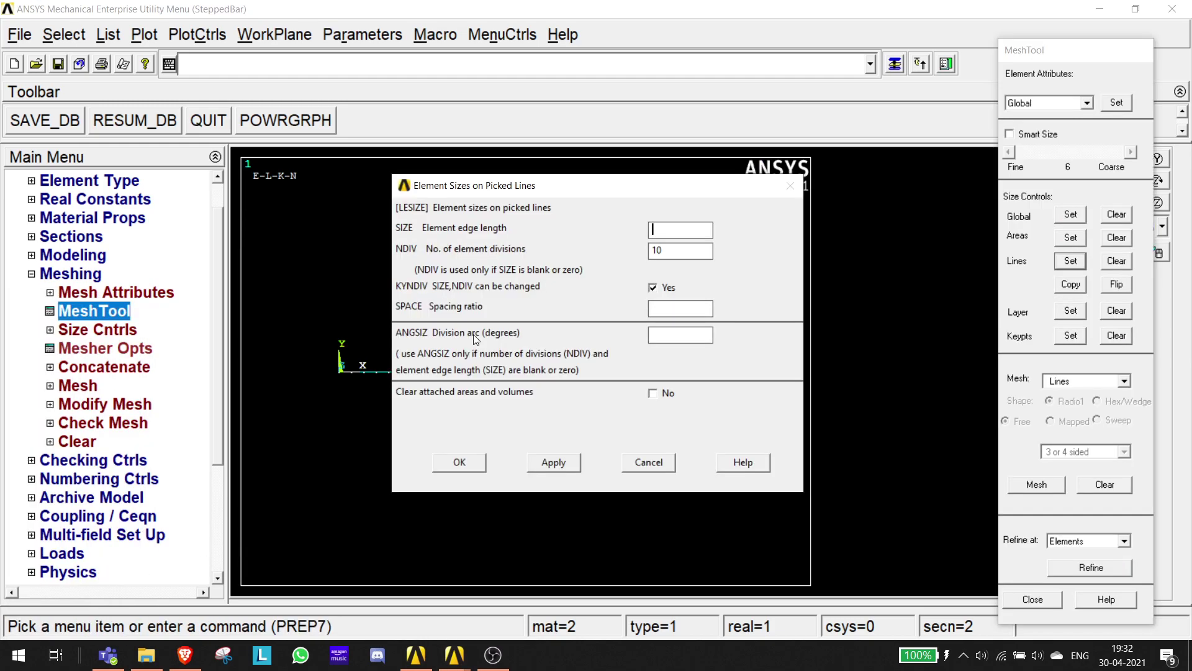
left_click(445, 470)
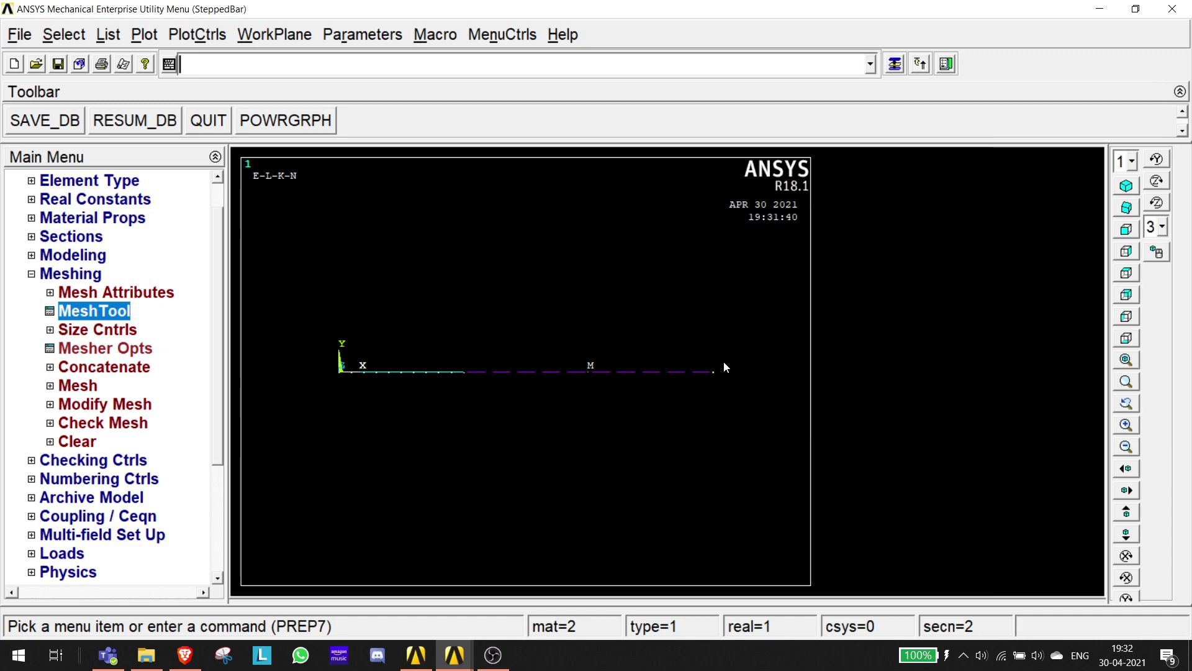
Mesh the line between keypoints 2 and 3 from the MeshTool and display the whole bar with Multi-Plots.
key("alt+Tab")
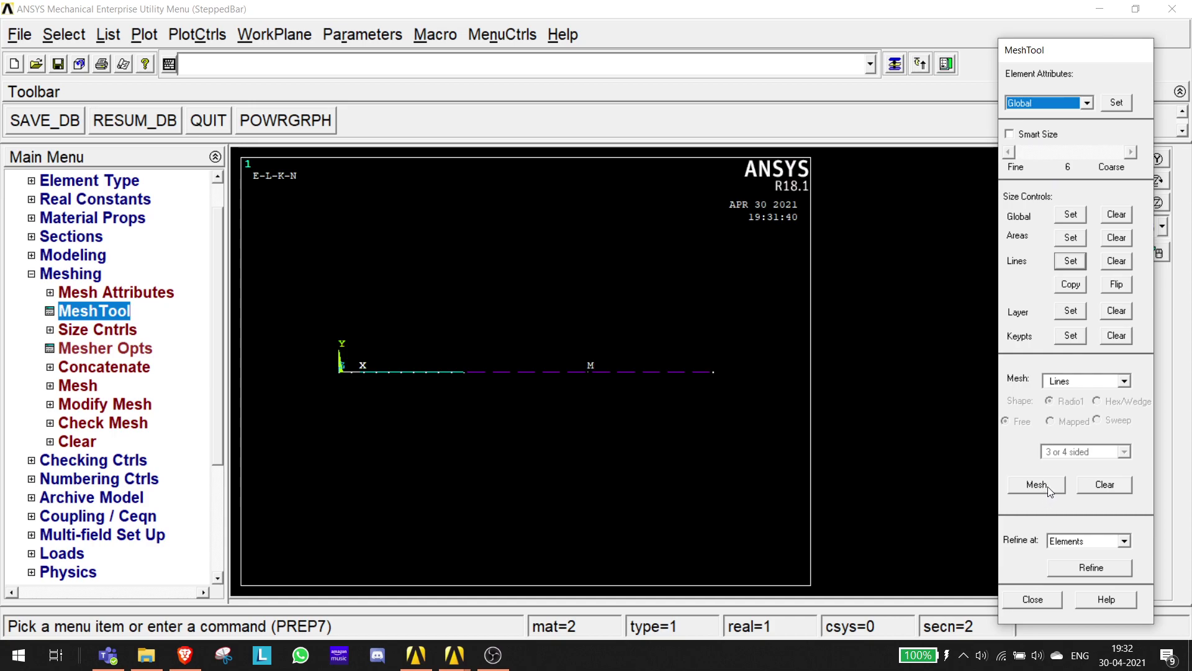
left_click(1049, 486)
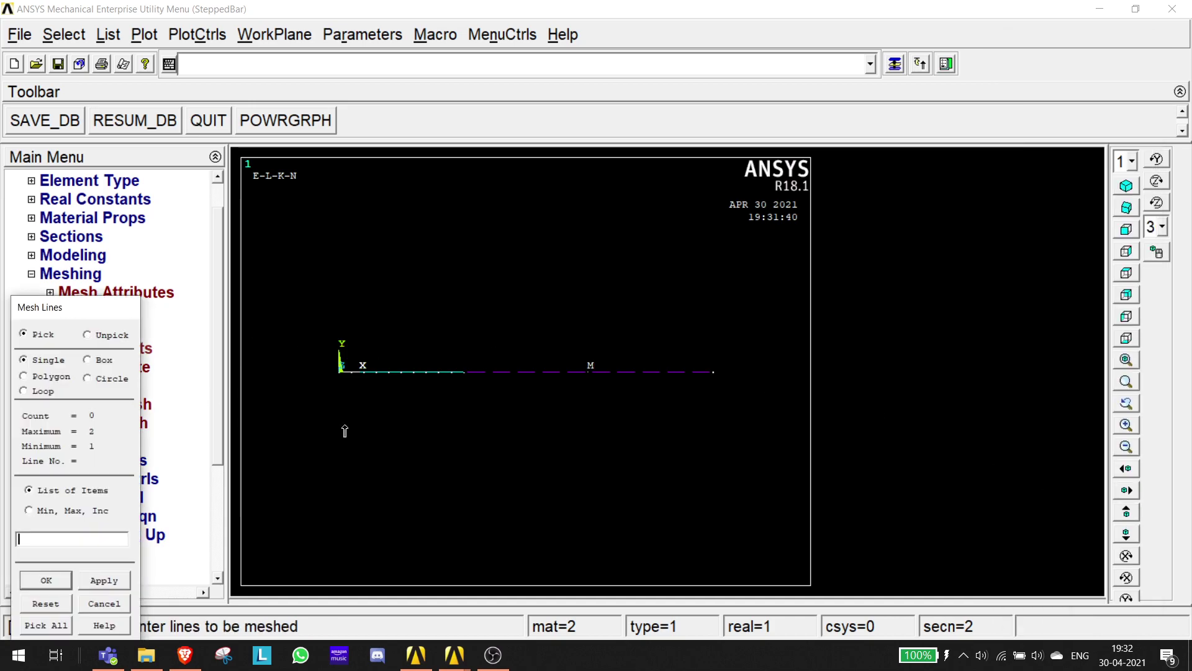
left_click(516, 371)
left_click(102, 580)
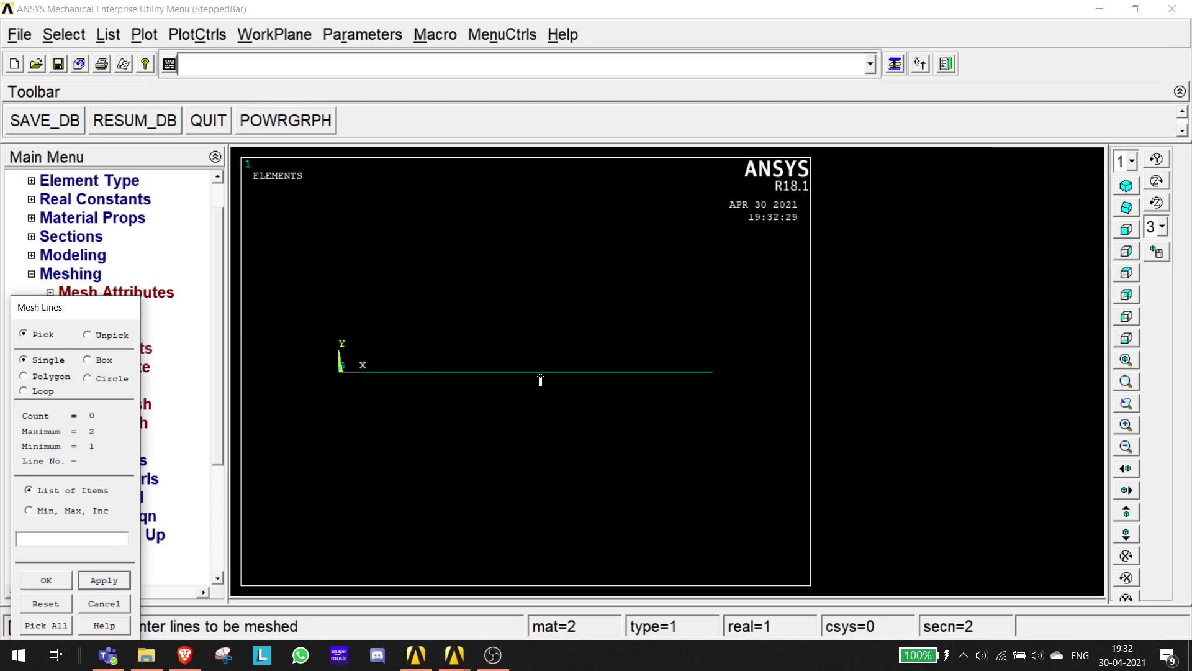
left_click(144, 34)
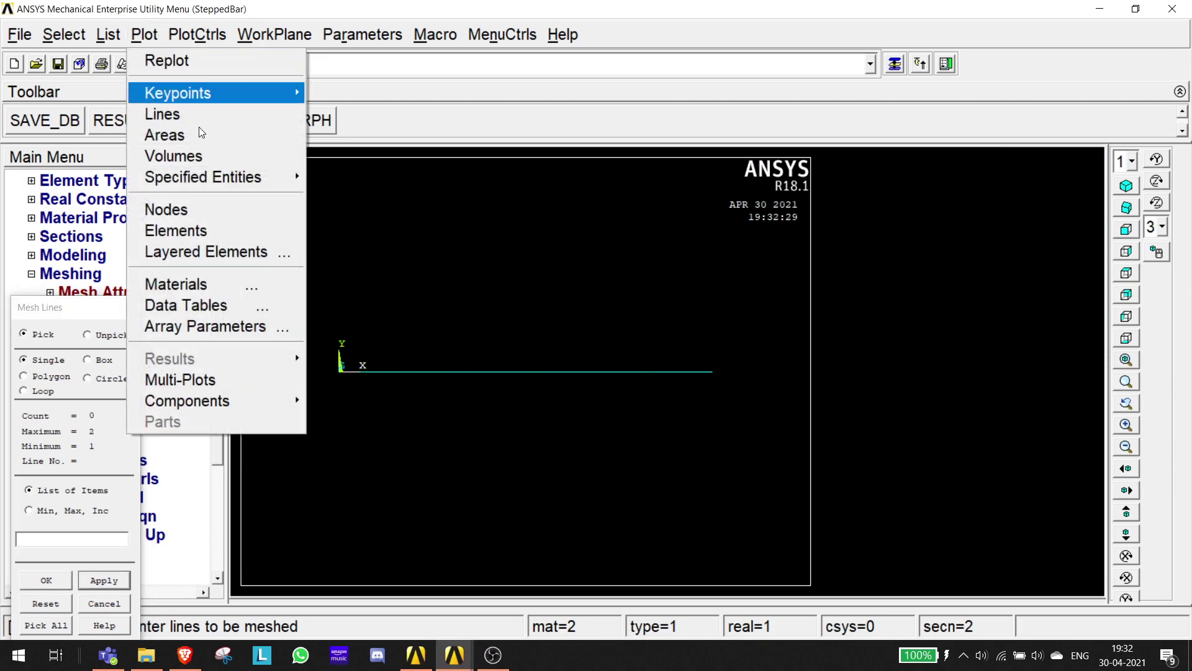
left_click(173, 379)
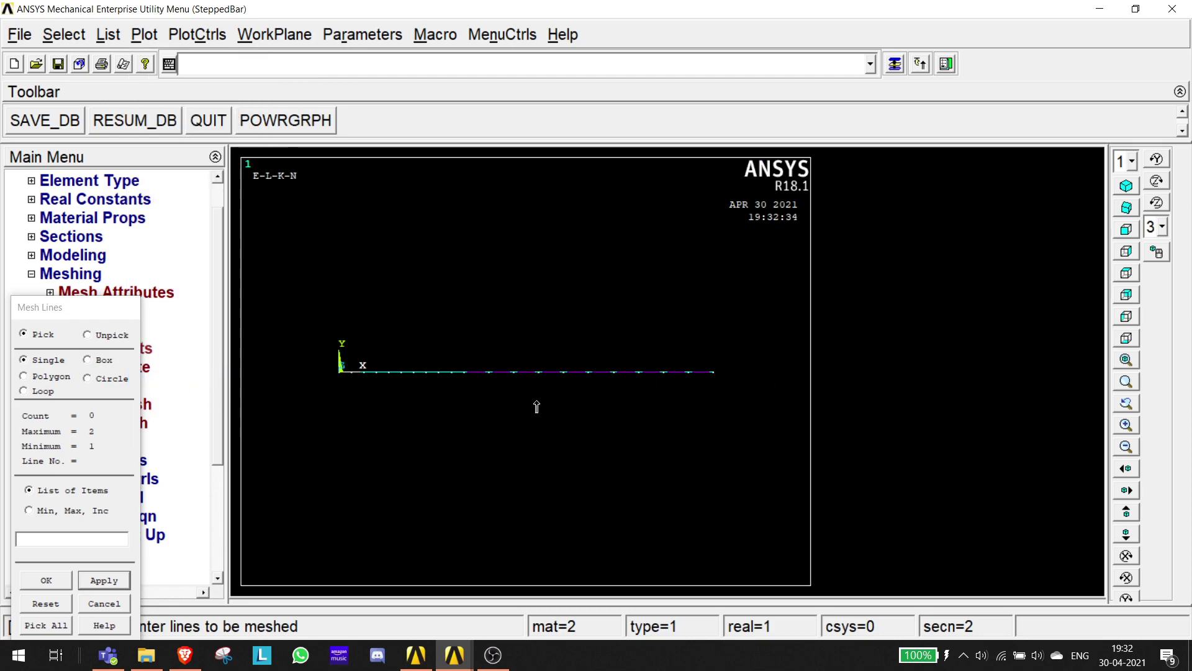
Finish line meshing, turn on the display of element shapes, and show the stepped bar in isometric view.
left_click(46, 581)
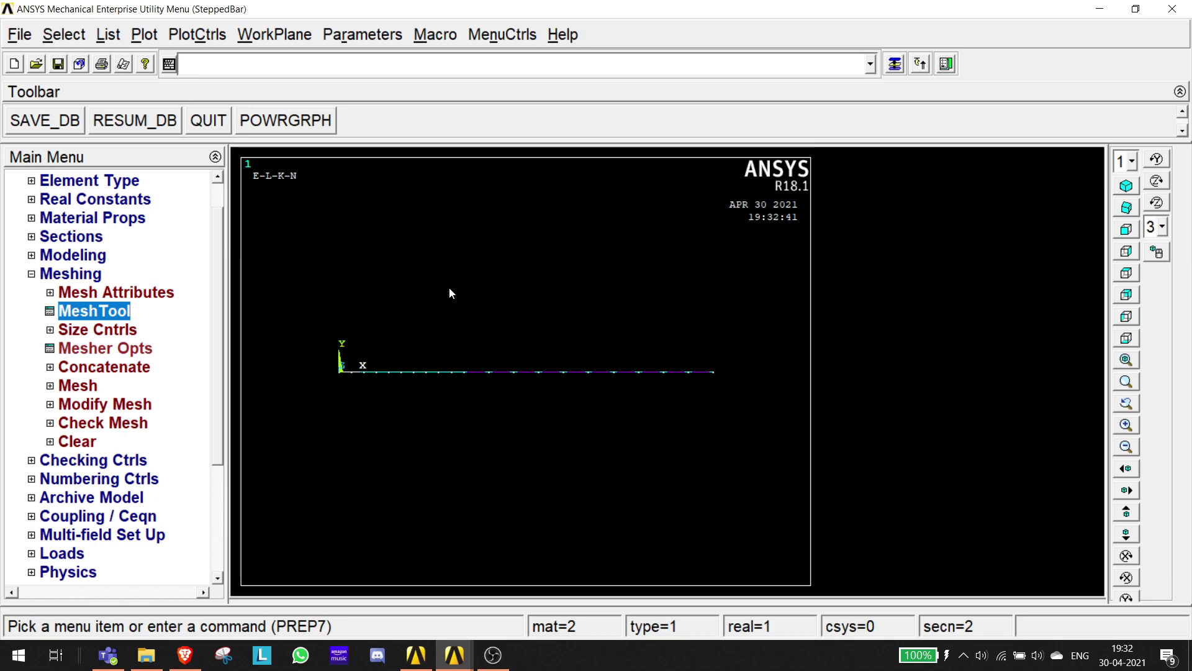
left_click(190, 35)
mouse_move(257, 160)
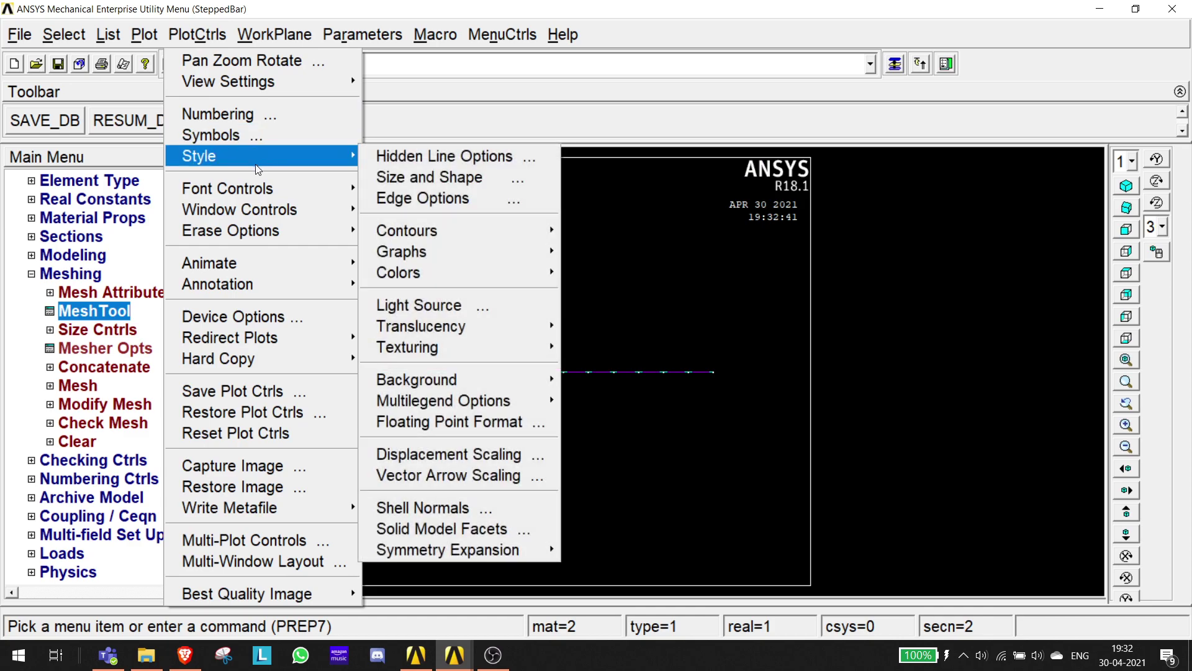
left_click(402, 179)
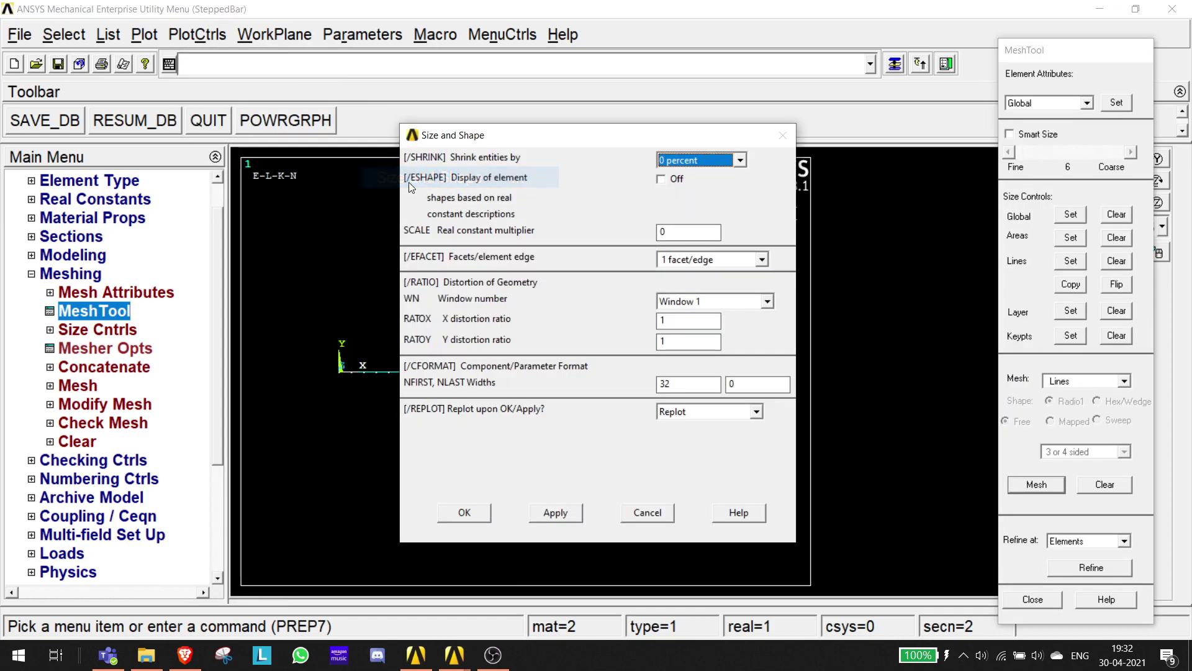
left_click(661, 180)
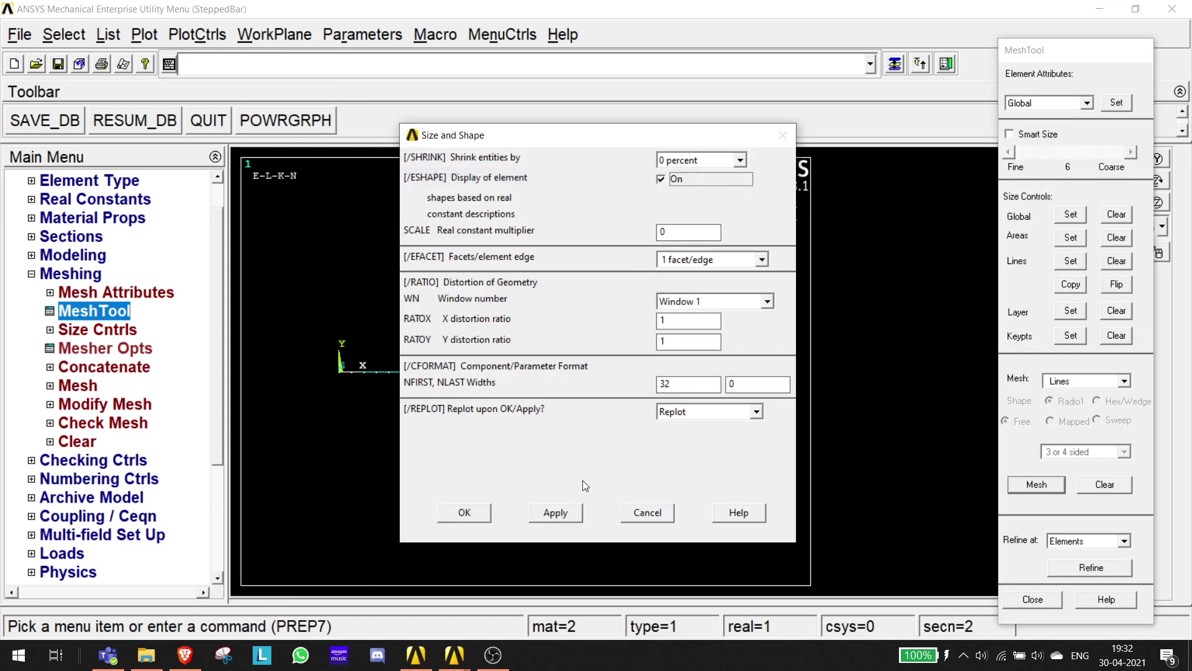
left_click(464, 513)
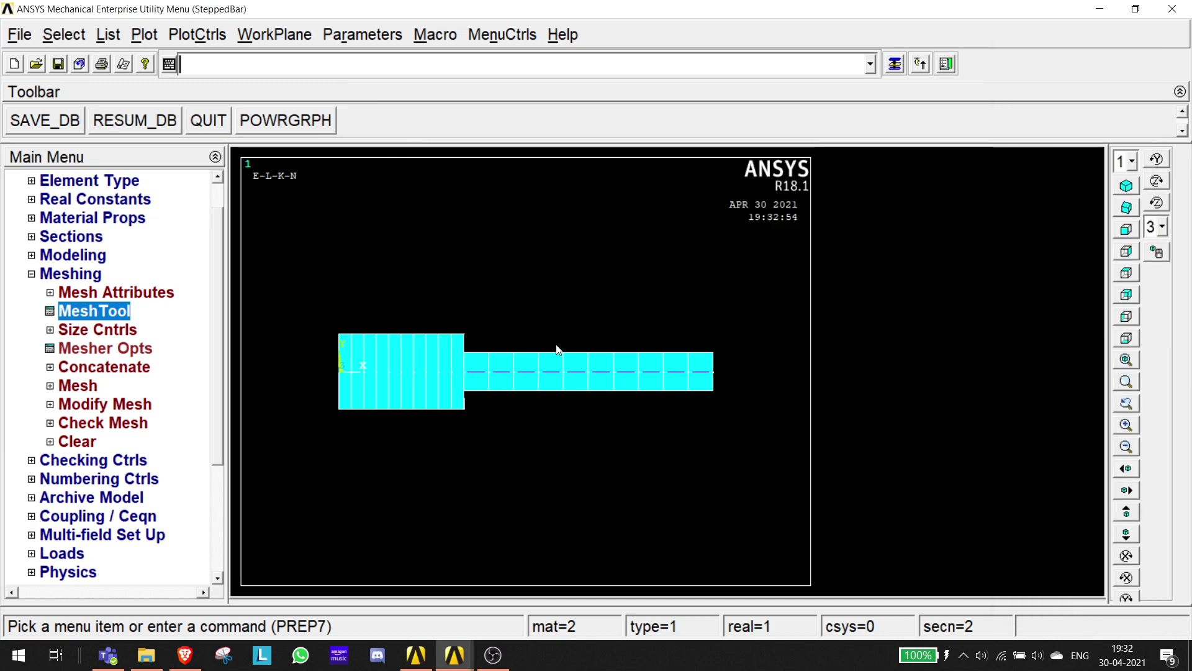
left_click(1125, 186)
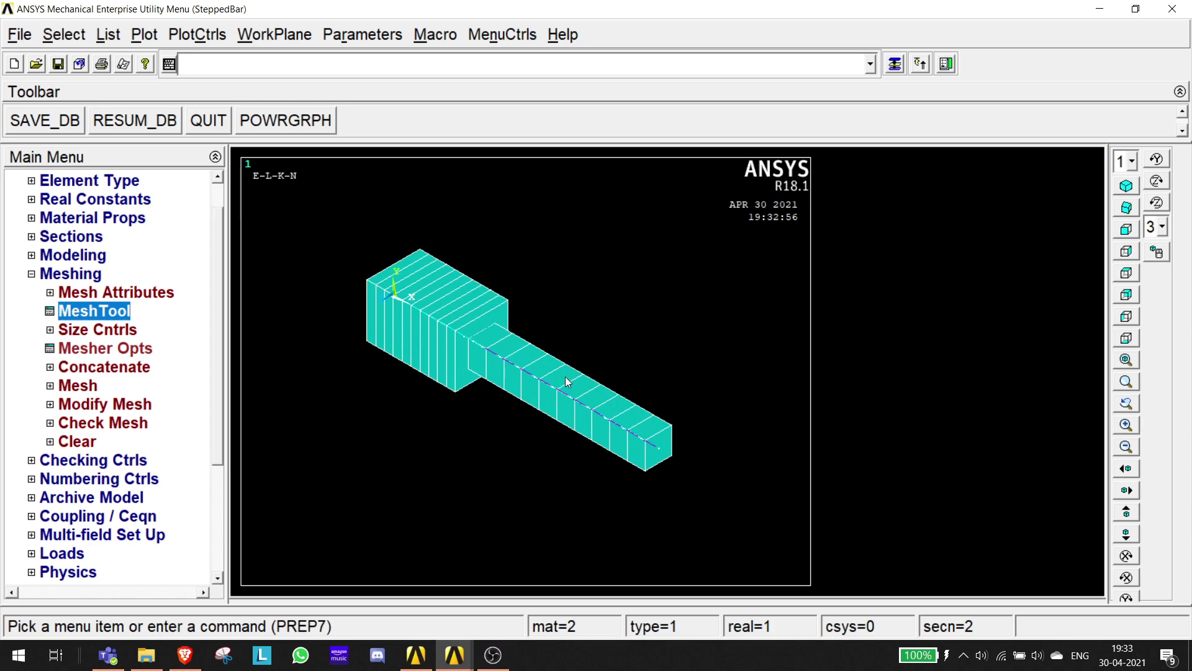
Turn off the display of element shapes and return the bar to the front view.
left_click(197, 35)
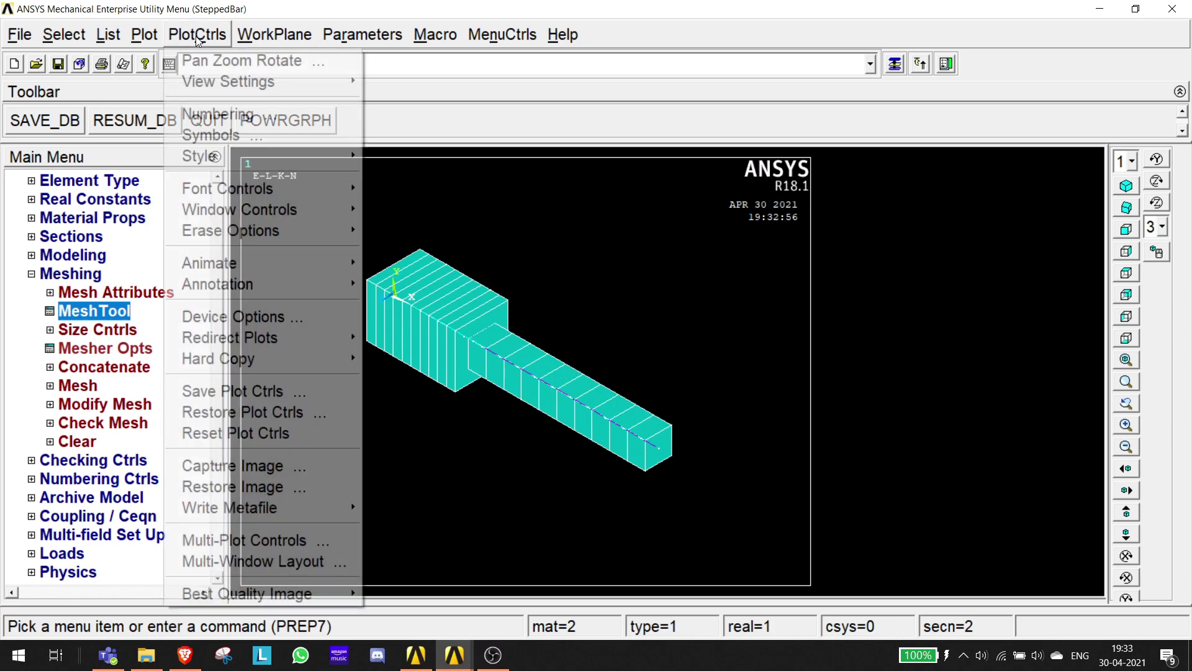
mouse_move(243, 152)
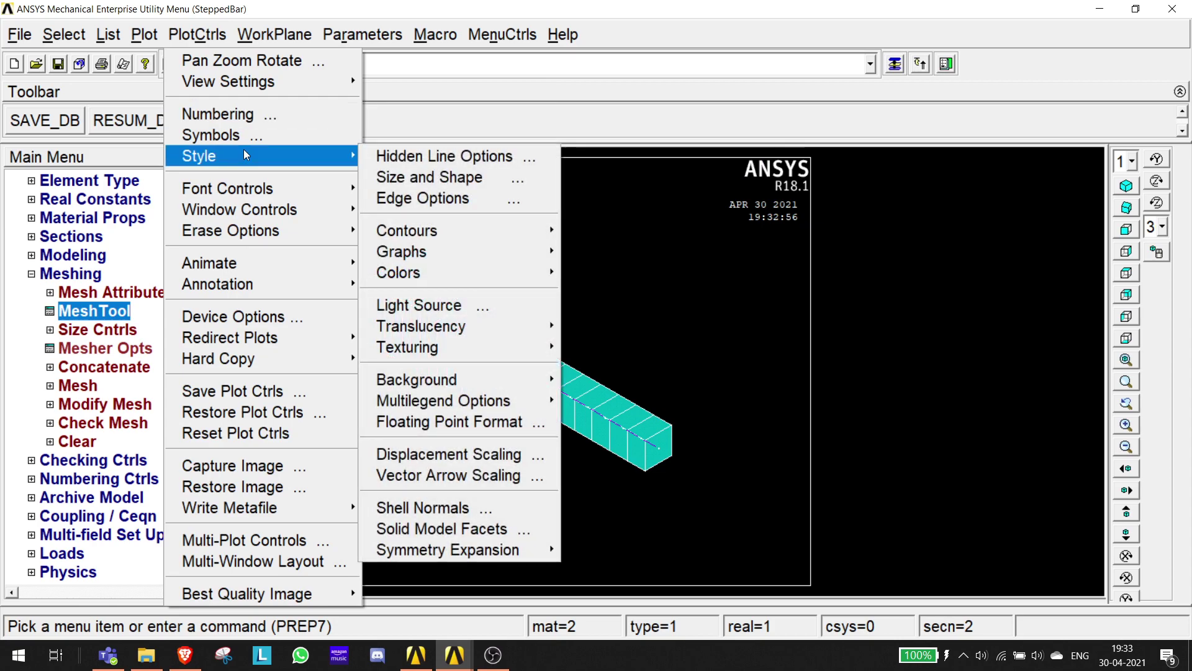
left_click(419, 182)
left_click(661, 179)
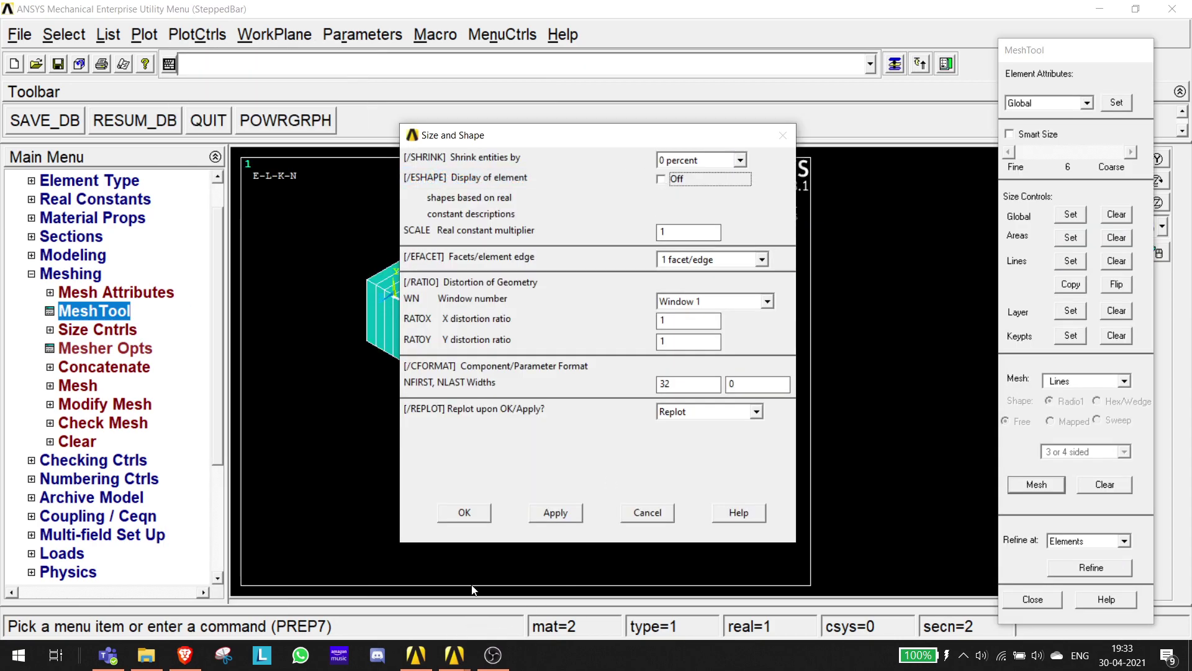
left_click(466, 513)
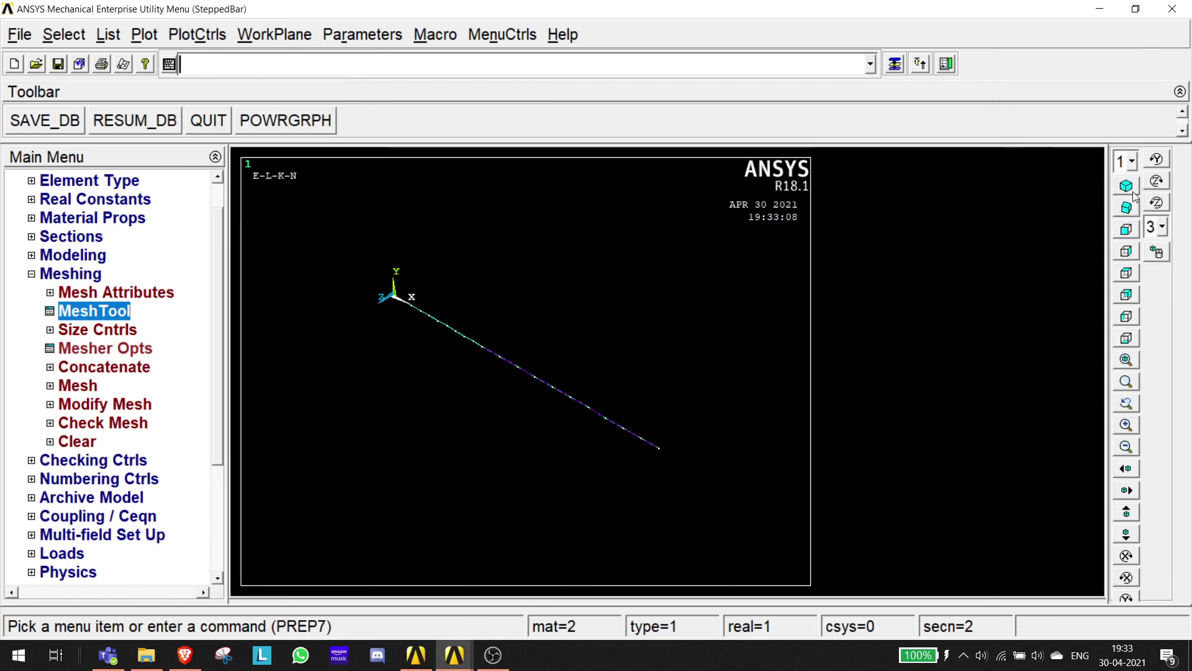
left_click(1126, 229)
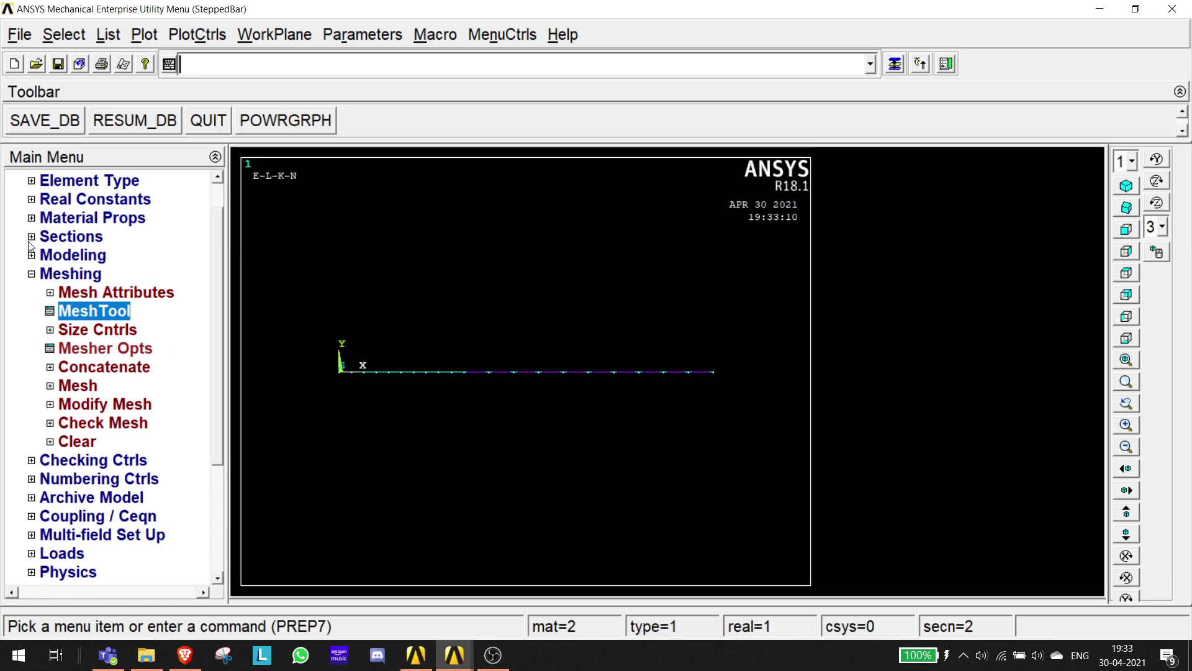
Open the structural load application options in the preprocessor and consult the problem sheet in Teams.
left_click(32, 275)
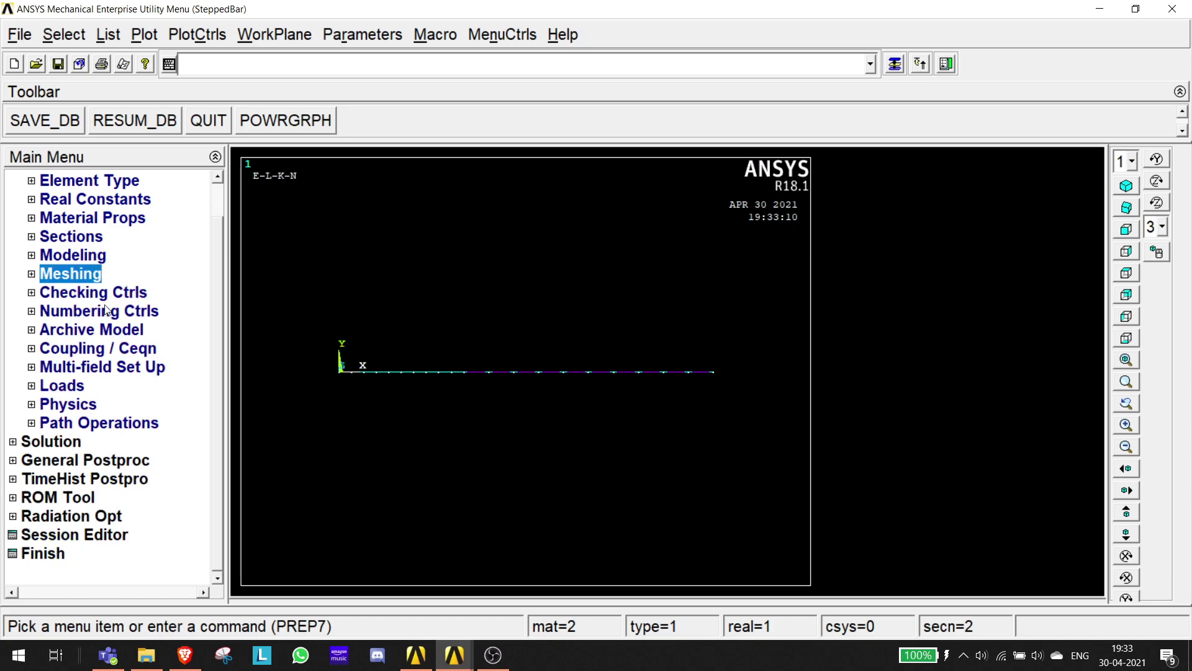
left_click(31, 387)
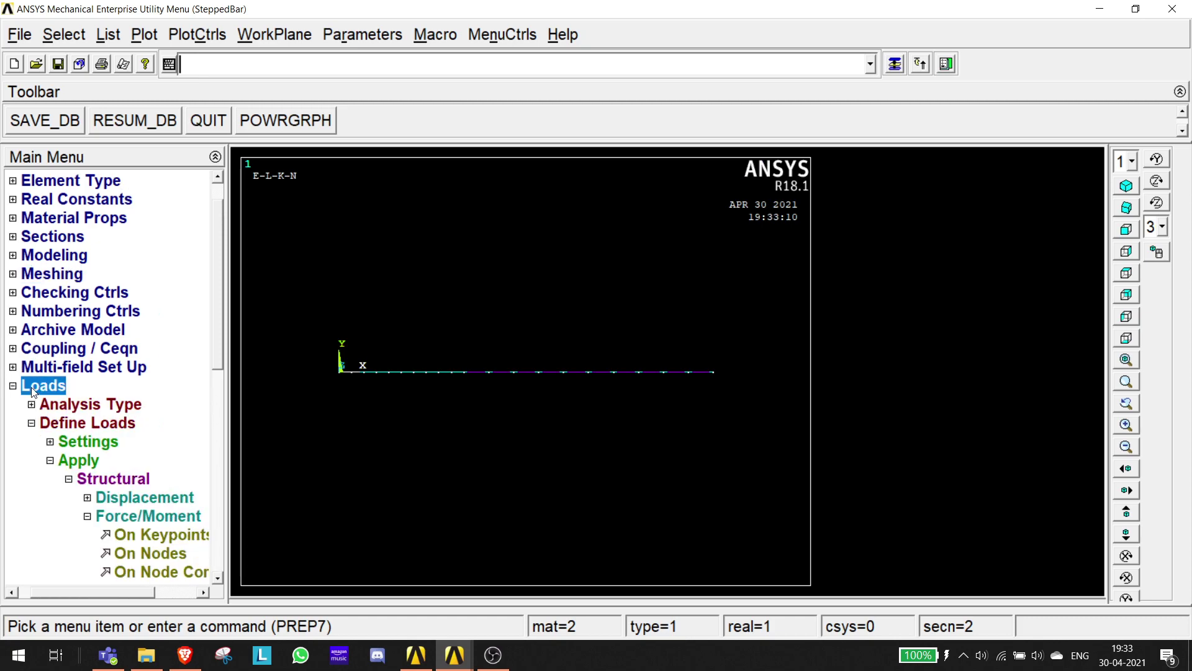
left_click(32, 423)
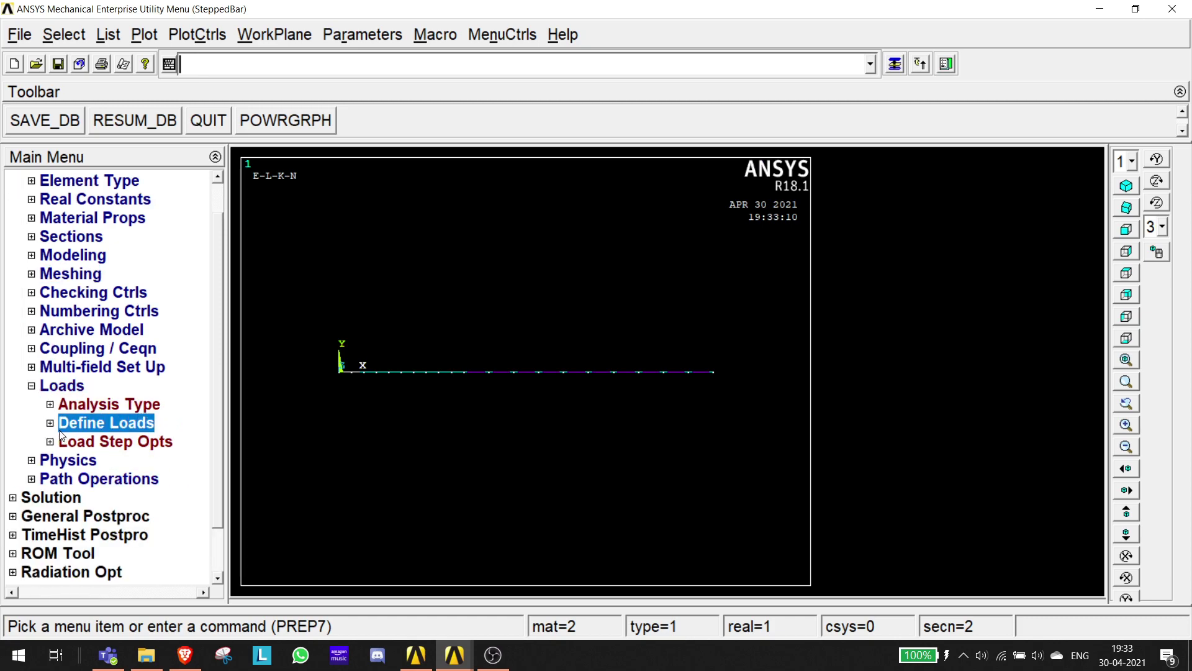
left_click(49, 423)
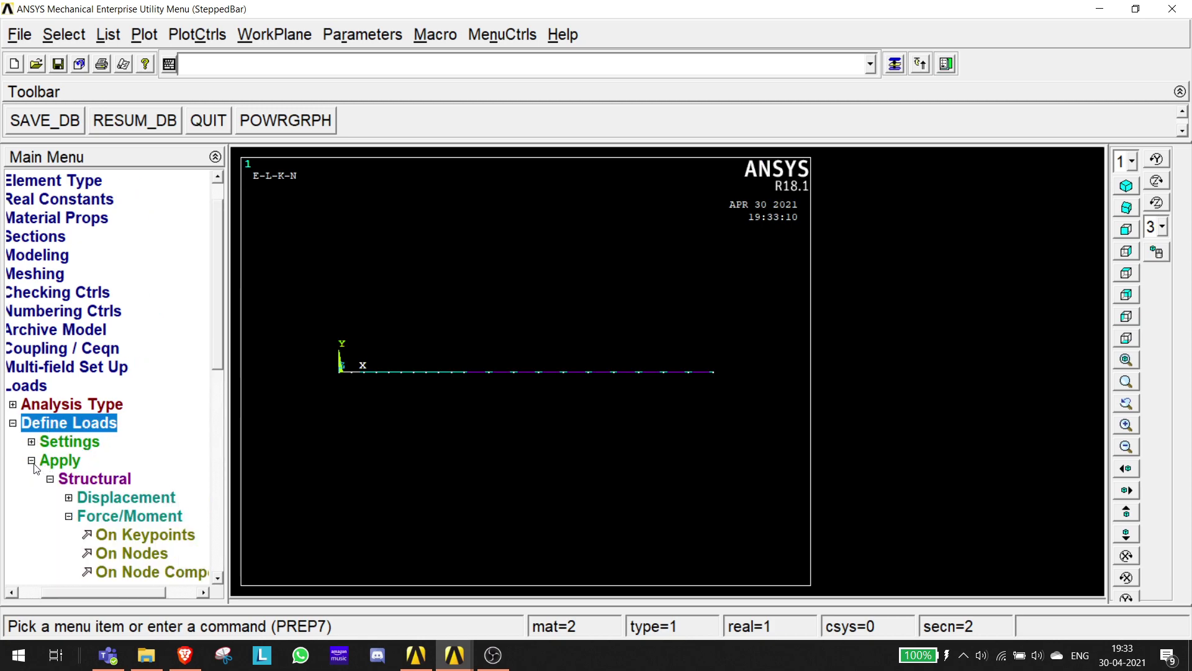
left_click(75, 461)
left_click(75, 461)
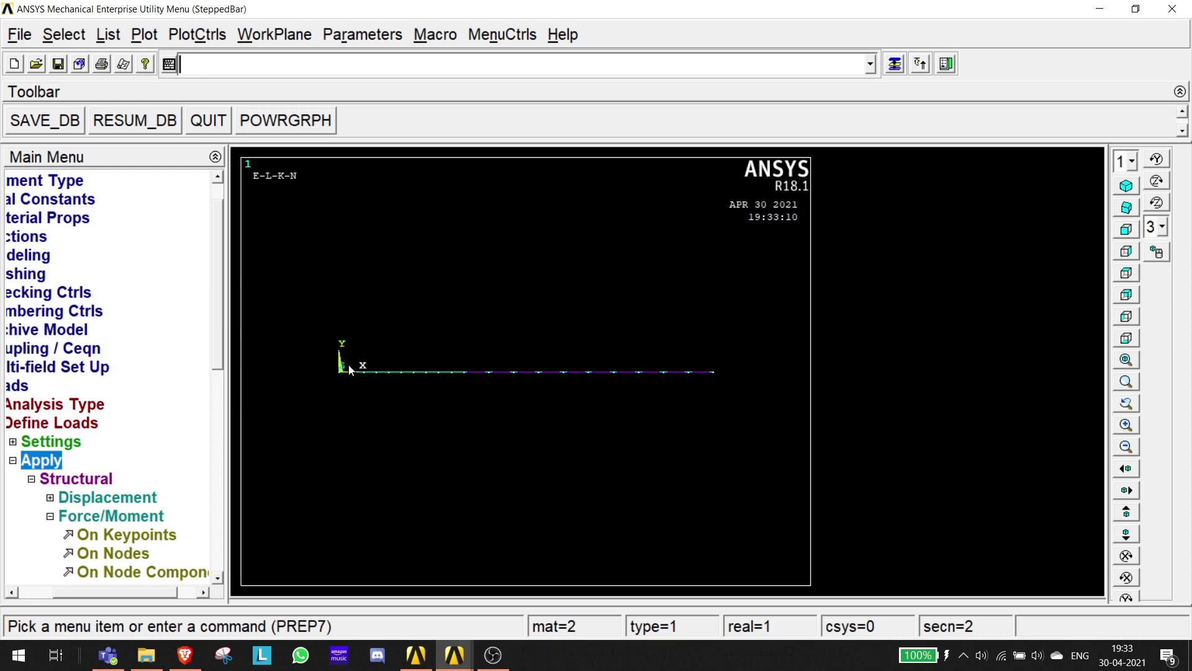
left_click(110, 652)
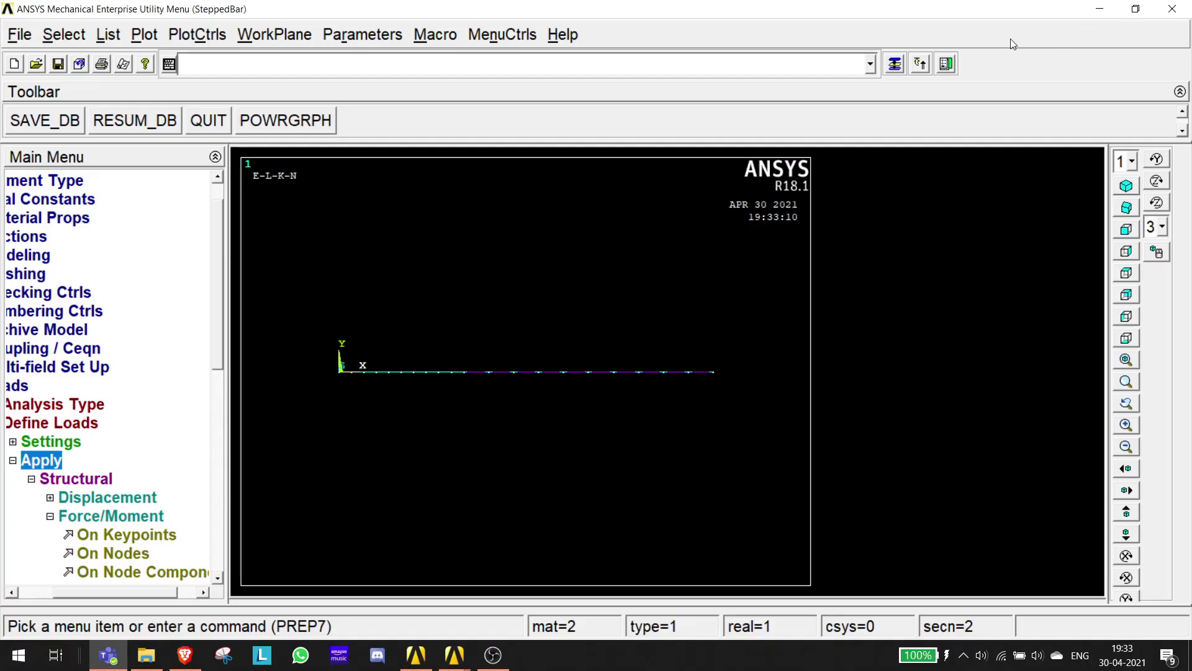
left_click(1108, 18)
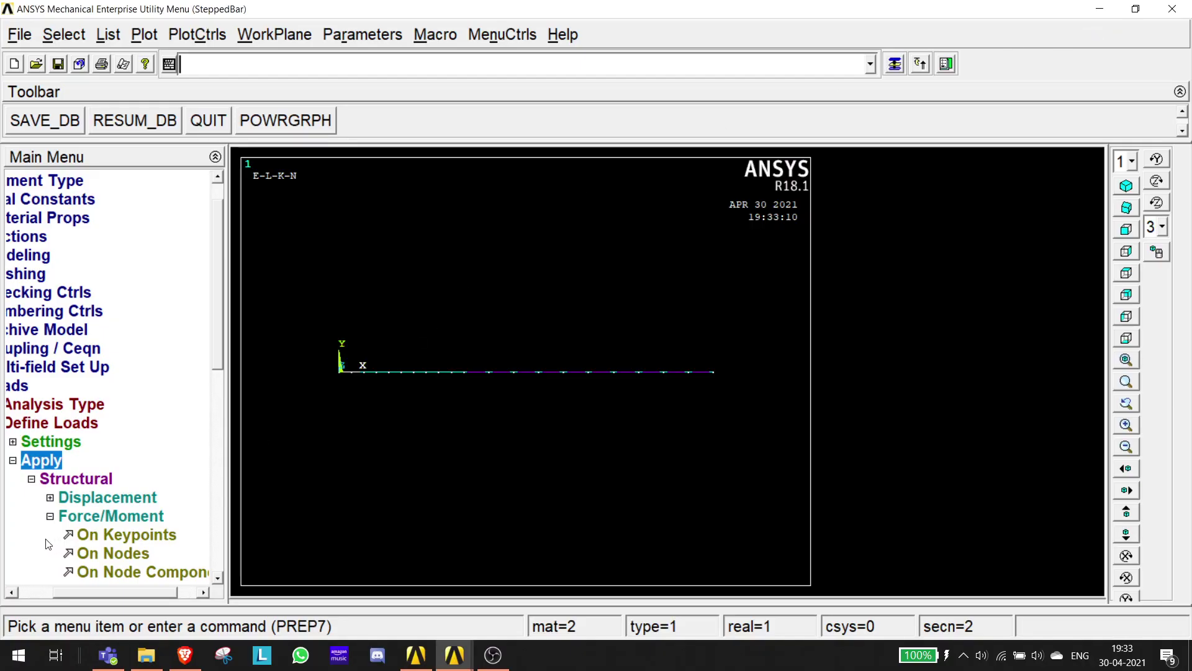
Apply an All DOF displacement constraint to the keypoint at the bar's origin.
left_click(62, 498)
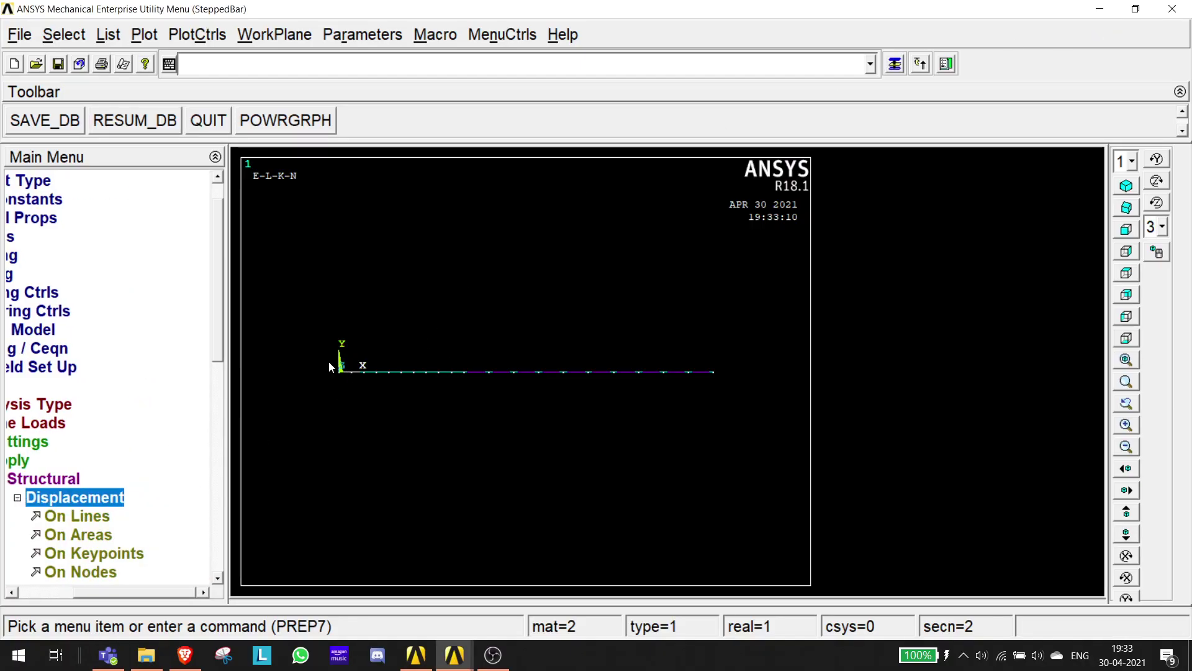
left_click_drag(221, 323, 176, 375)
left_click(128, 426)
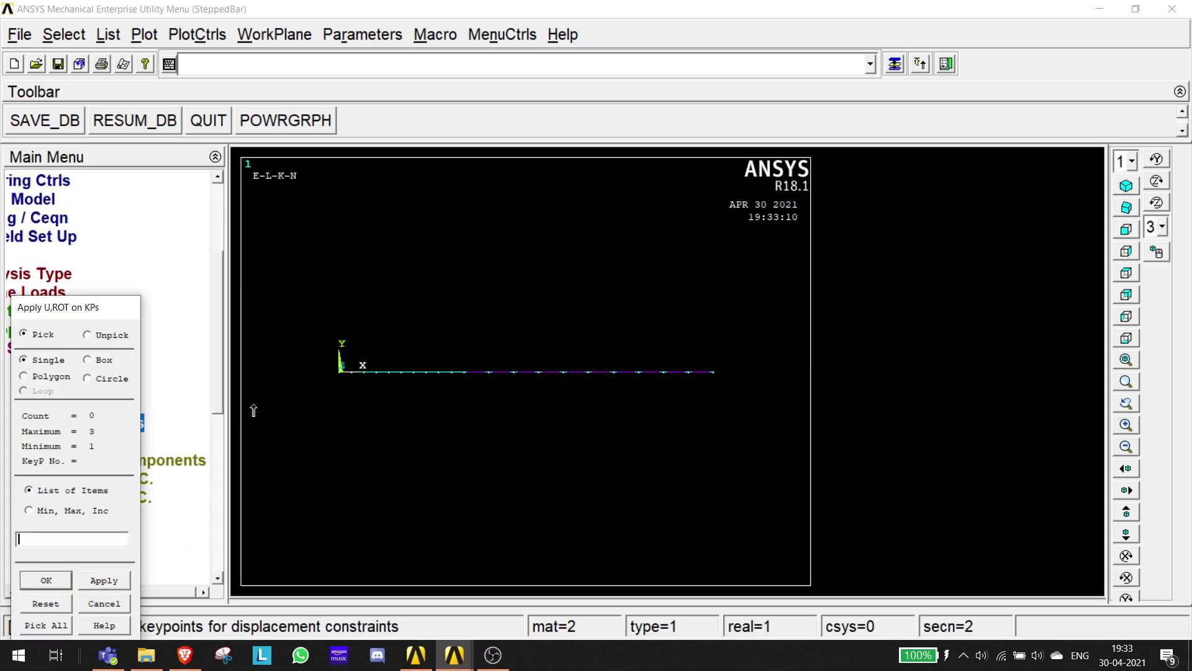
left_click(340, 372)
left_click(106, 581)
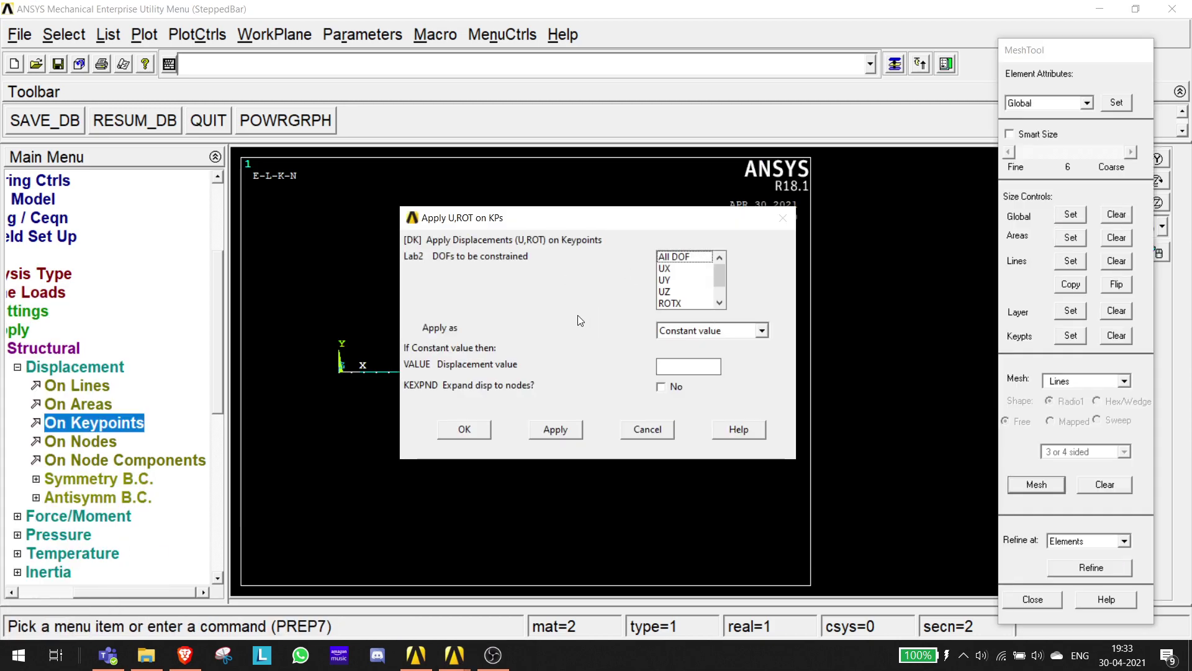
left_click(686, 256)
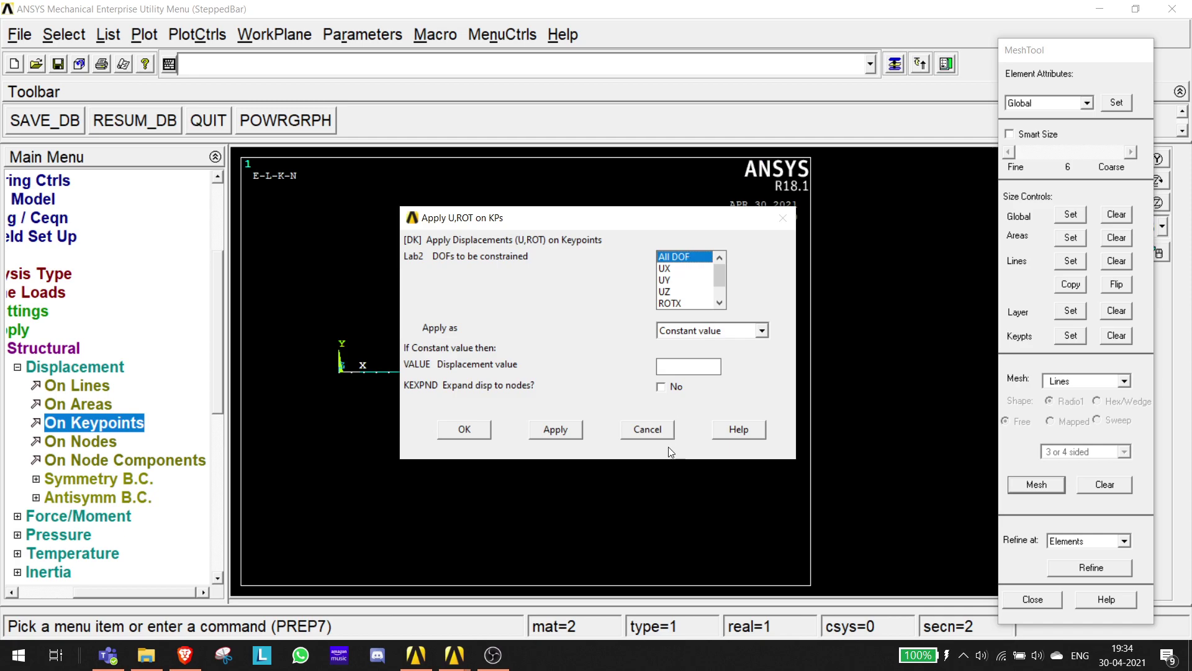
left_click(678, 367)
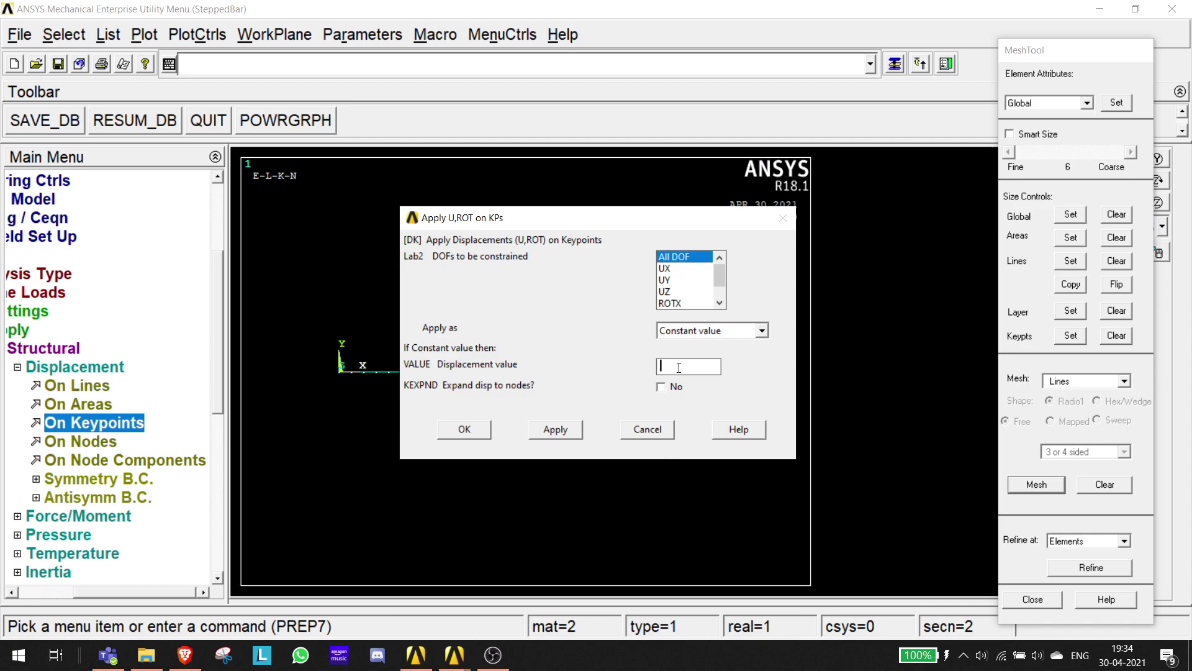
left_click(464, 429)
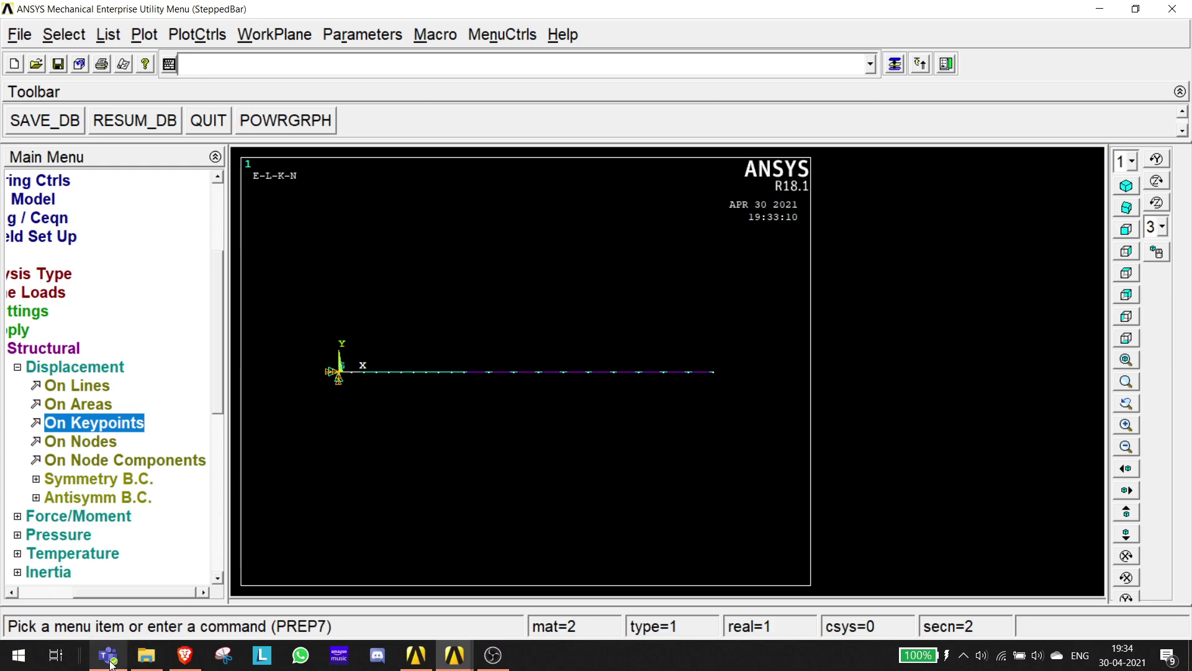
Switch to Teams and check the applied forces in the stepped bar problem sheet, then return to ANSYS.
mouse_move(143, 663)
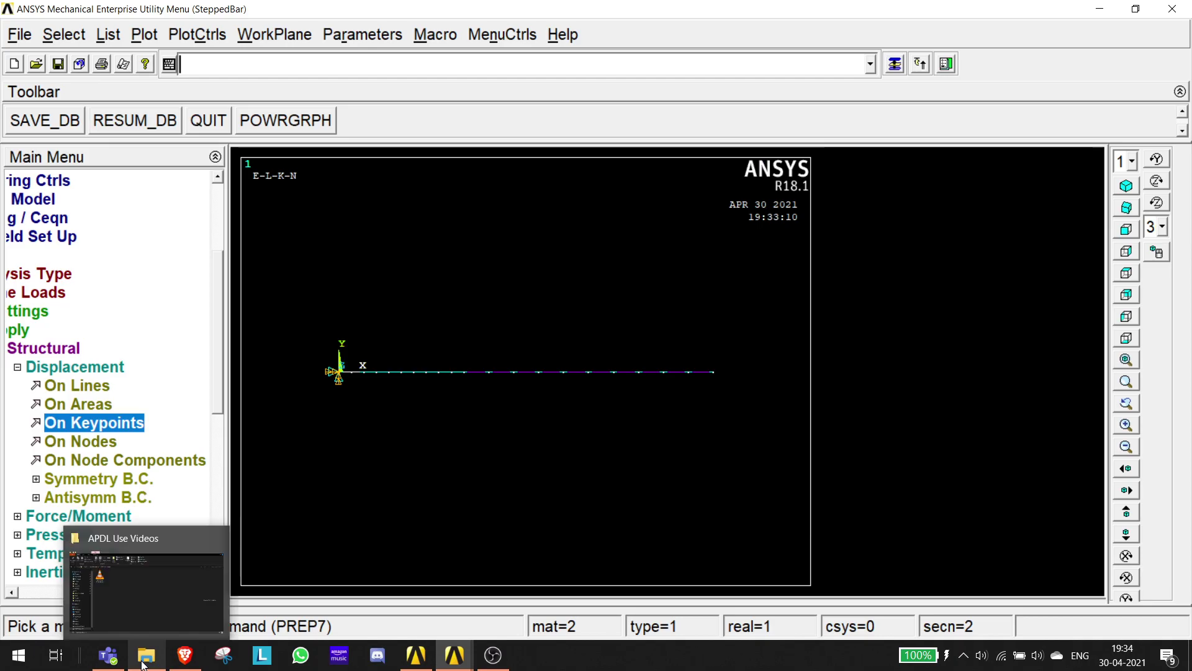
left_click(109, 655)
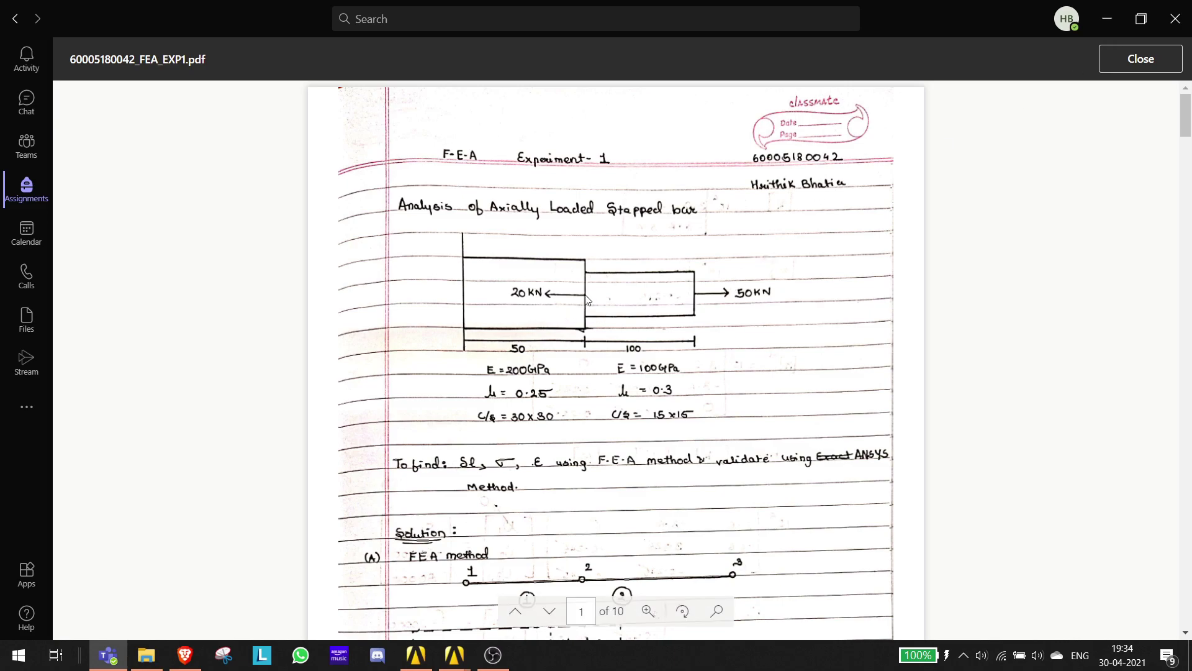
left_click(1107, 19)
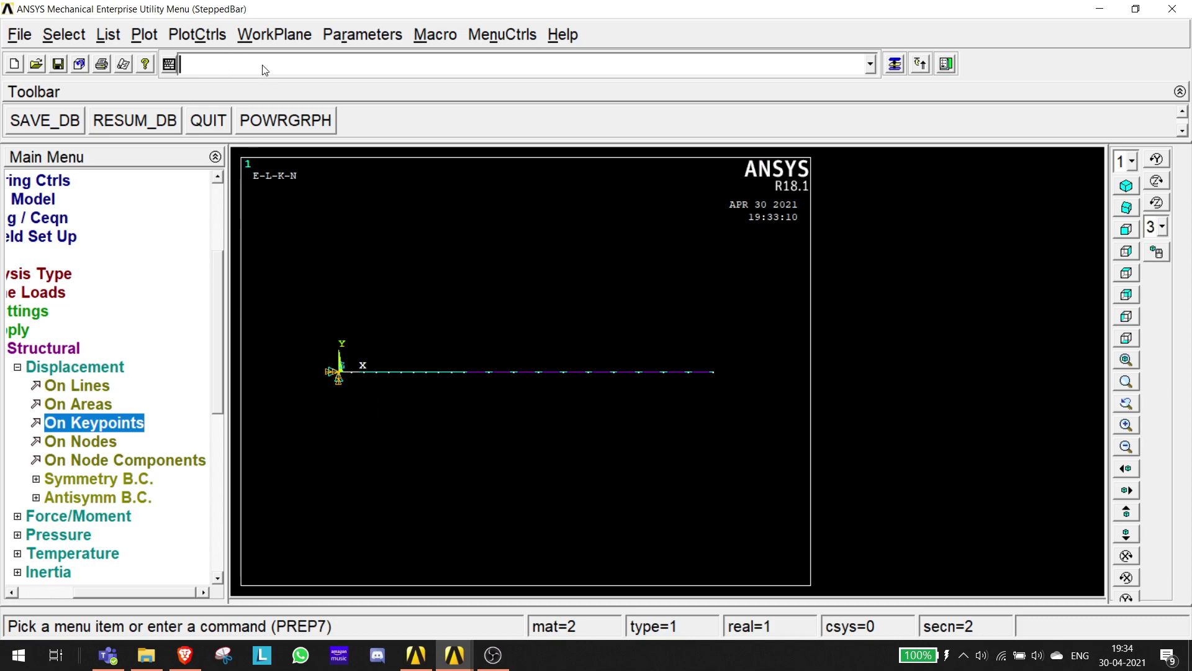
Turn on keypoint numbers in the plot numbering controls and replot the bar.
left_click(197, 34)
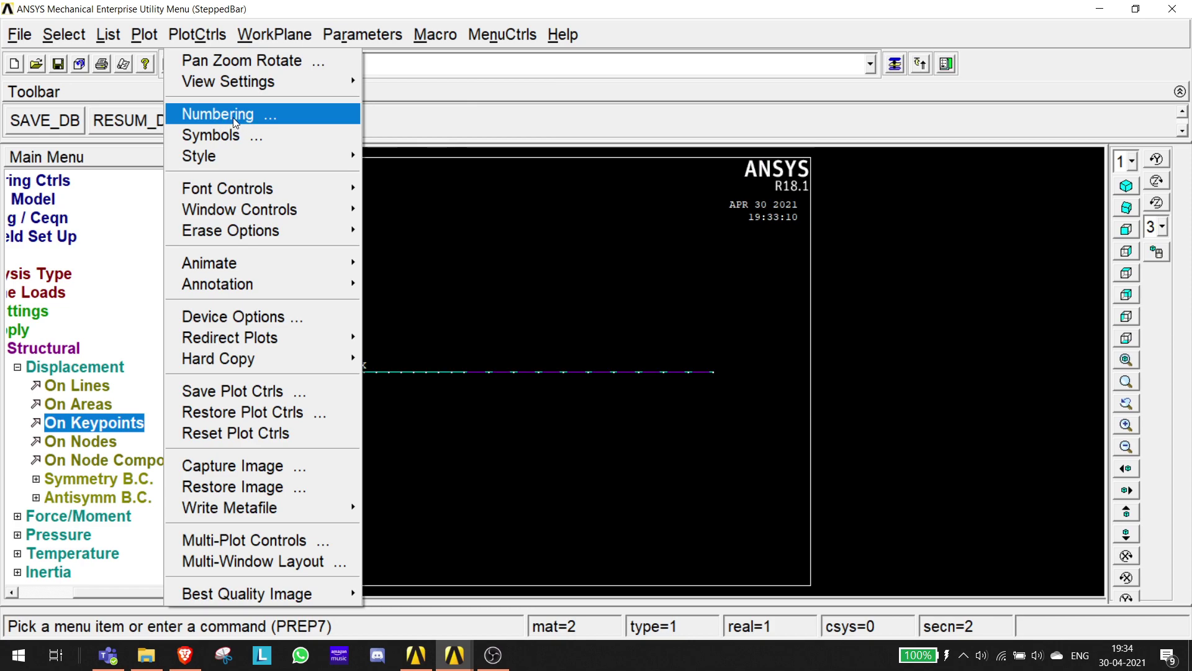
left_click(233, 115)
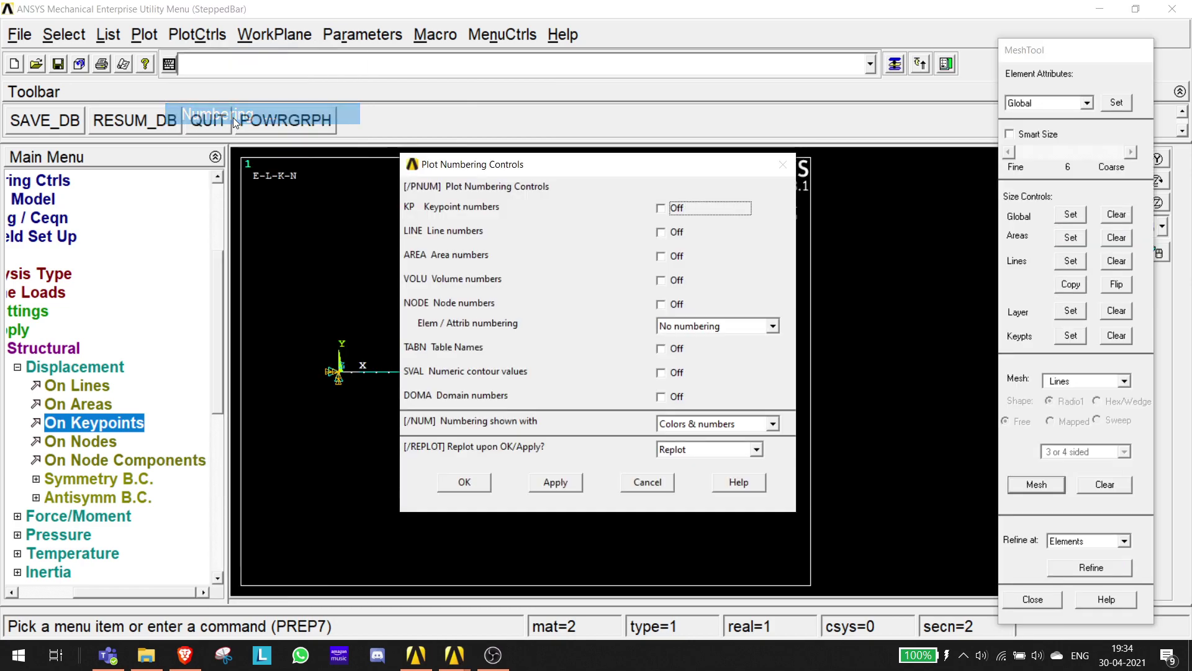
left_click(660, 209)
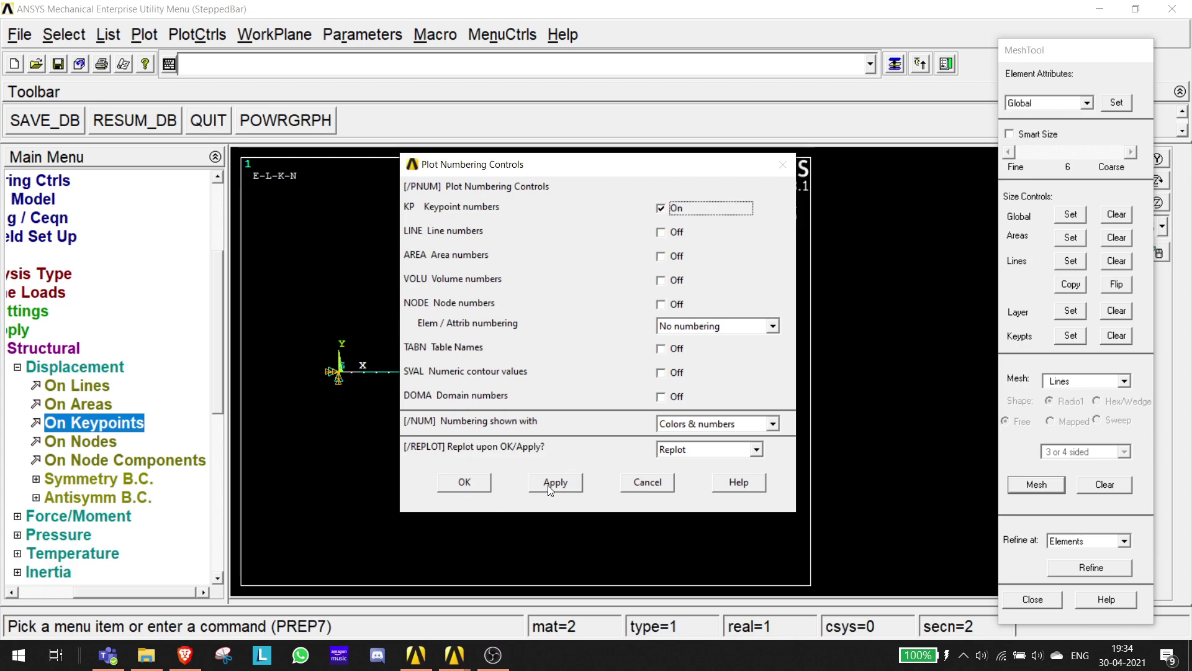
left_click(459, 488)
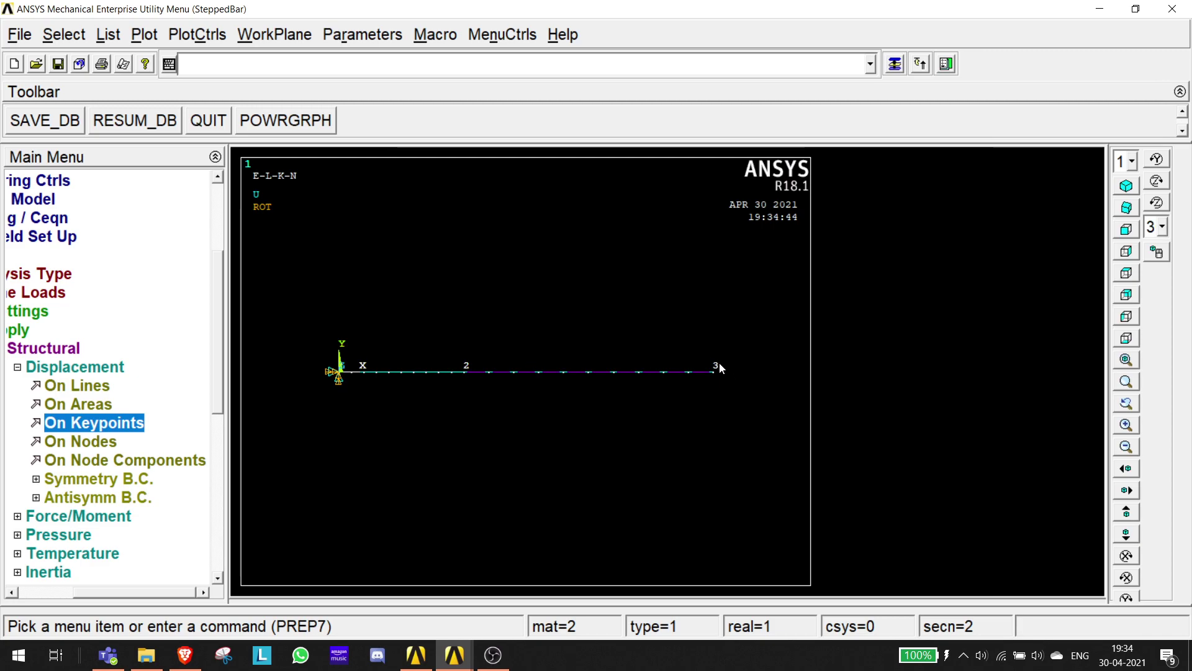
Apply a constant FX force of -20000 to keypoint 2, consulting the problem sheet in Teams for the load.
left_click(23, 518)
left_click(141, 408)
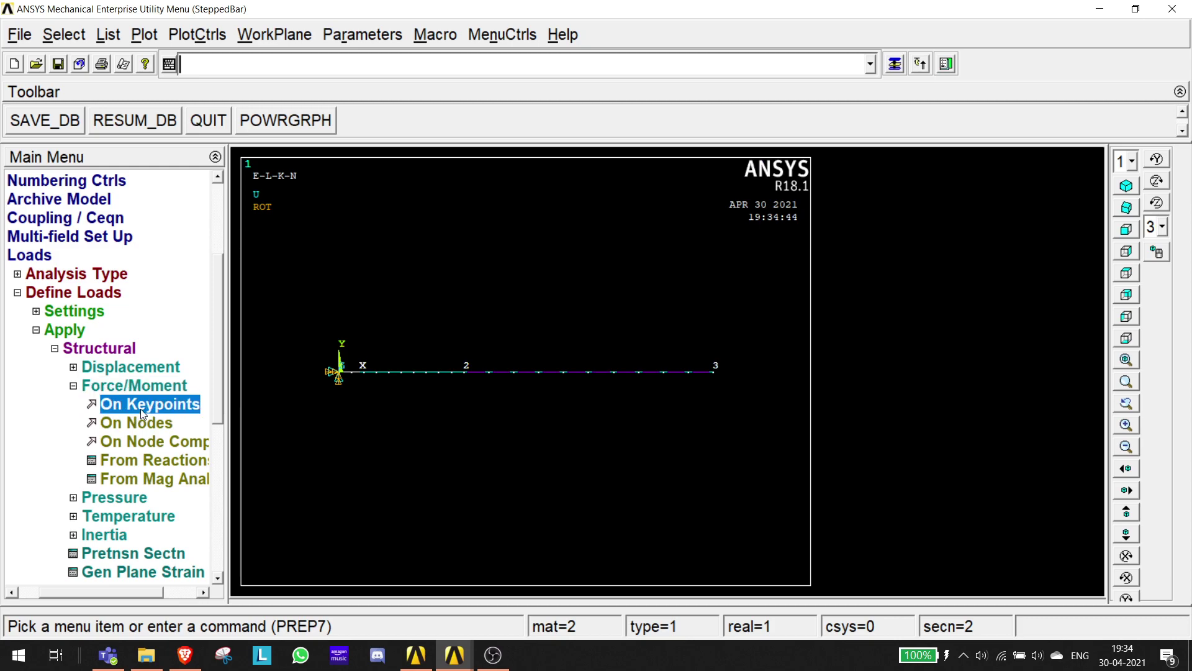
left_click(464, 373)
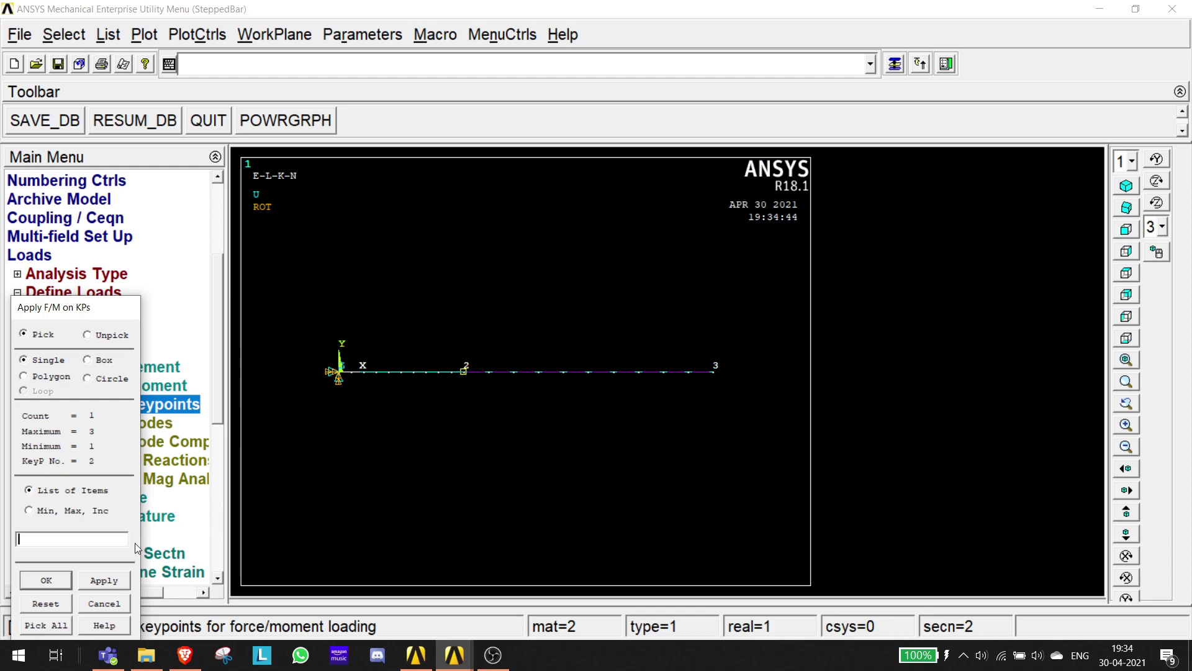
left_click(93, 583)
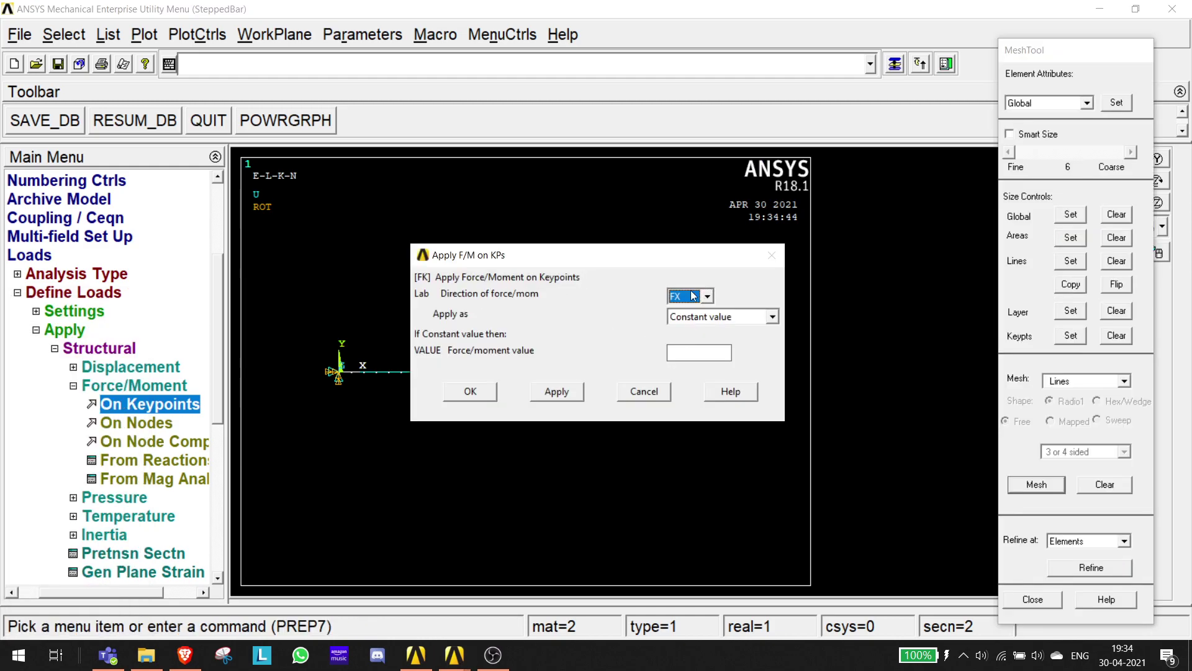
left_click(712, 301)
left_click(713, 302)
left_click(711, 298)
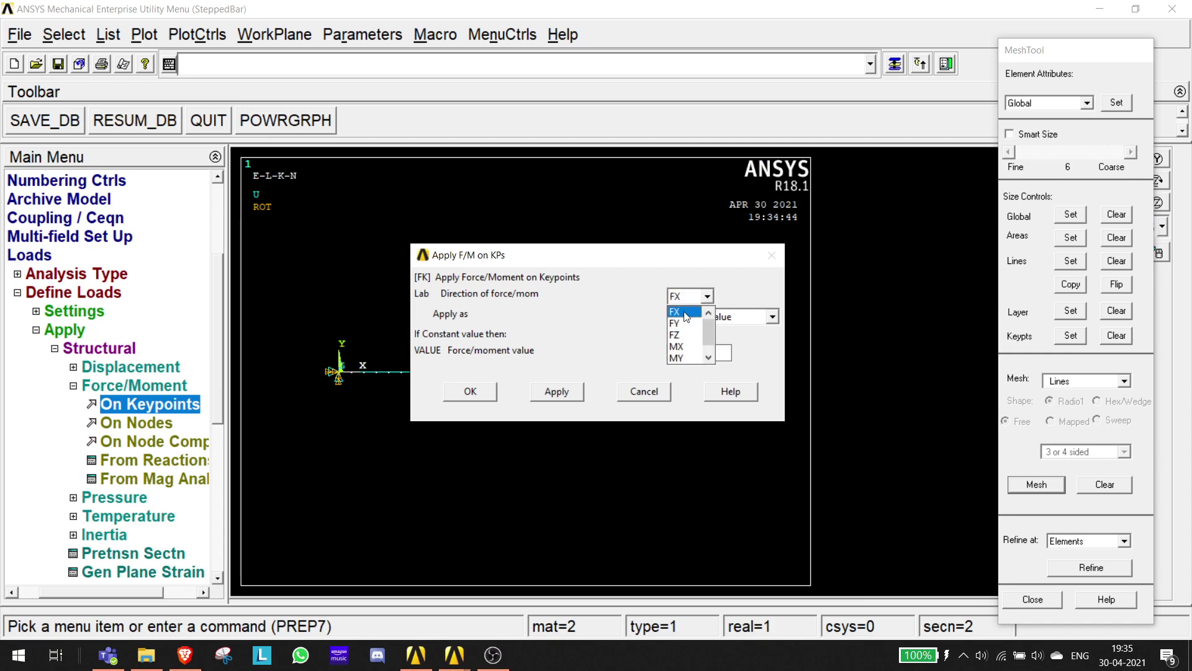
left_click(687, 317)
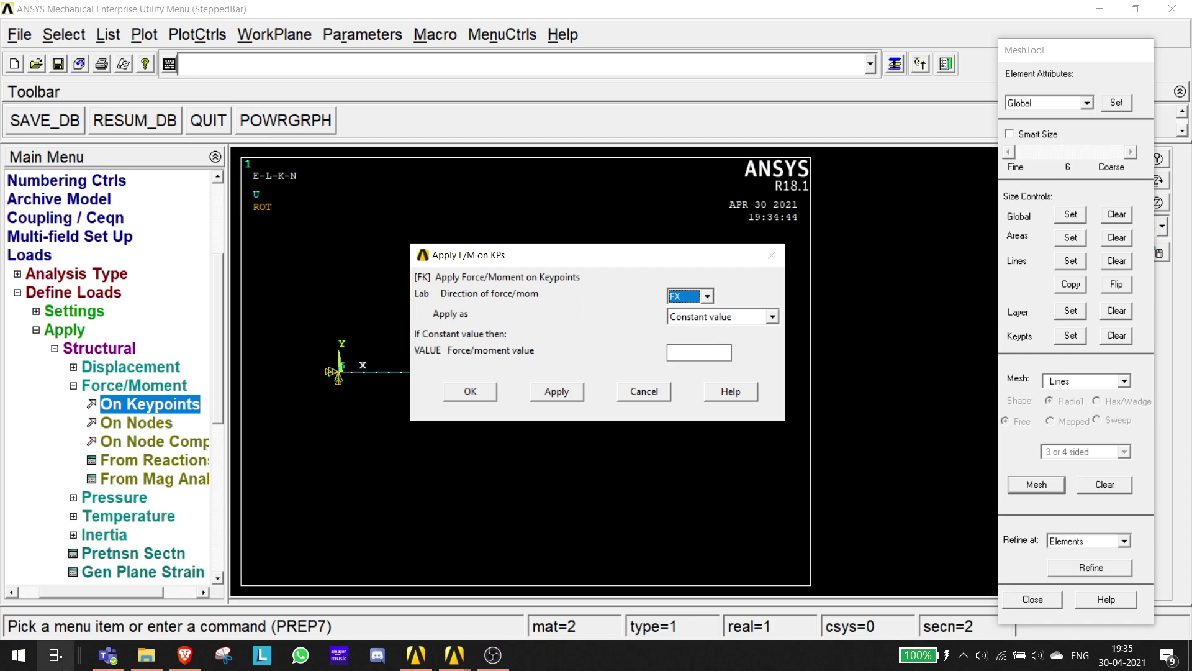
left_click(108, 655)
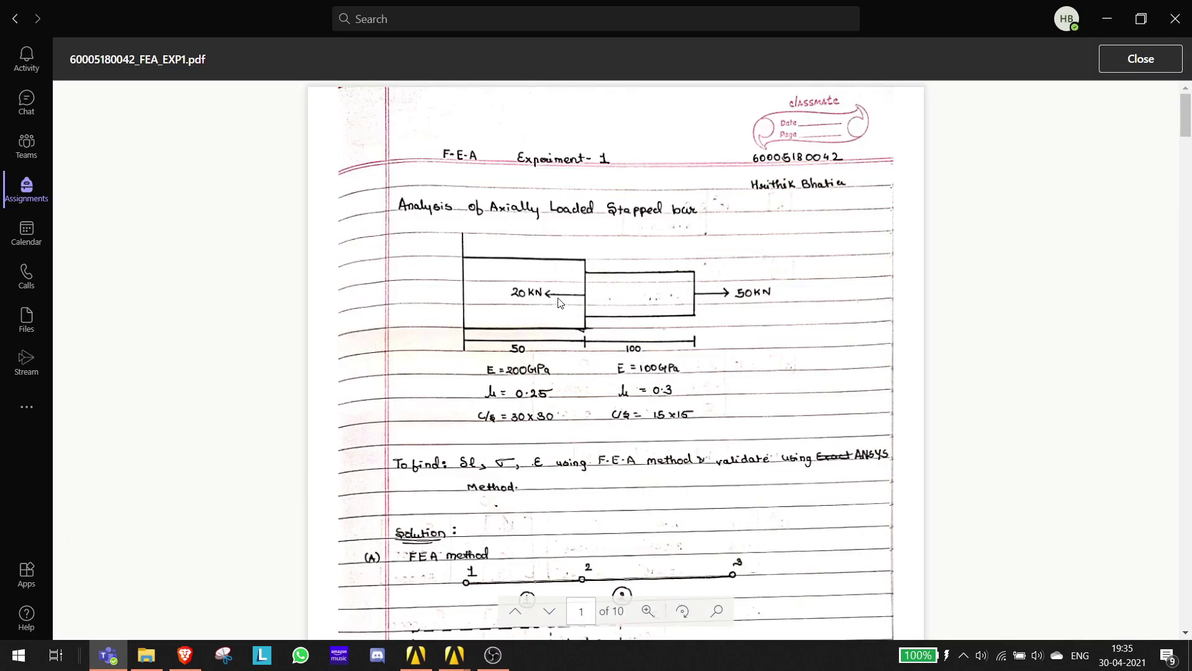
left_click(1102, 28)
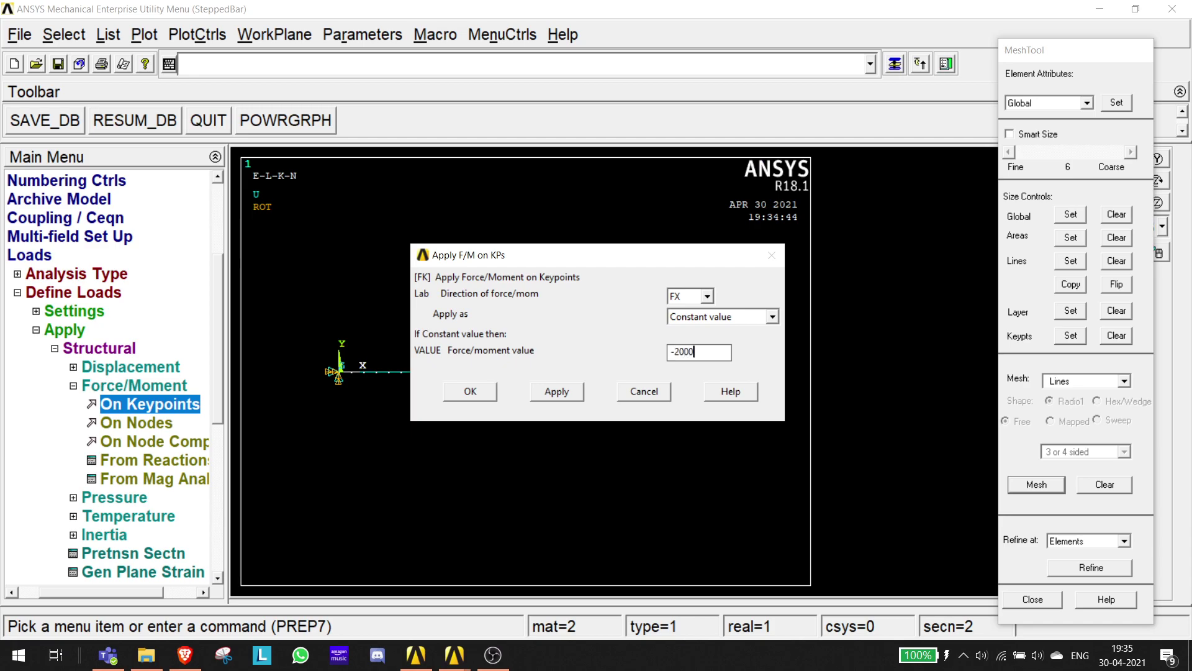
left_click(556, 396)
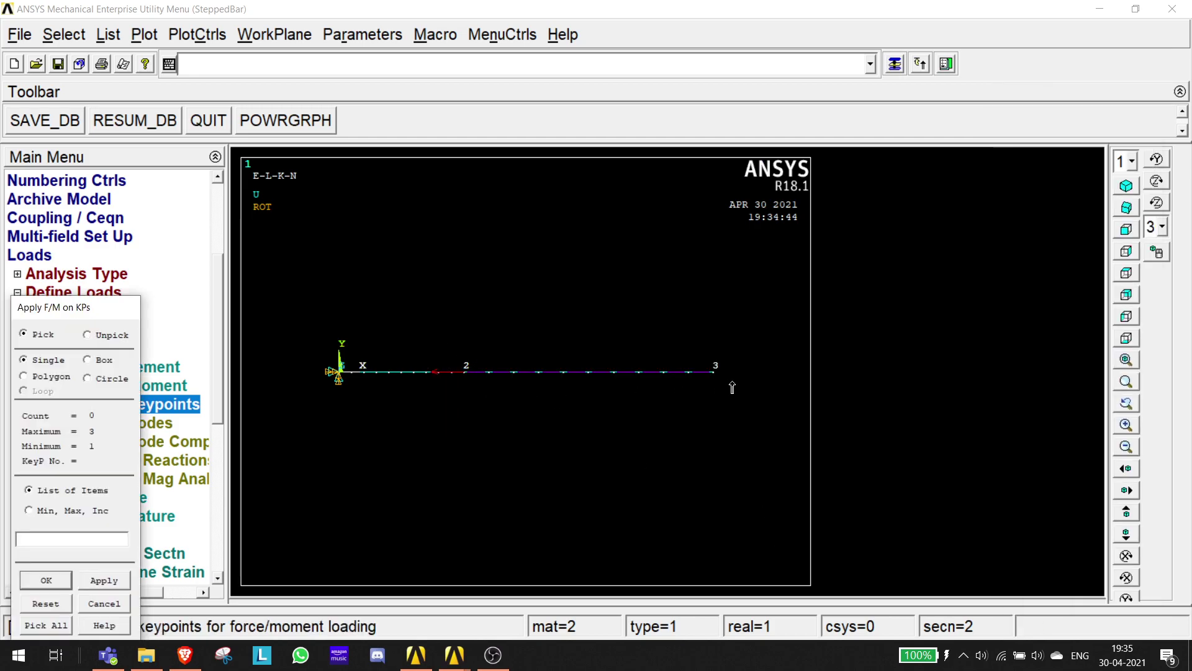
Apply a constant FX force of 50000 to keypoint 3 at the bar's free end and finish the force loading.
left_click(711, 375)
left_click(115, 584)
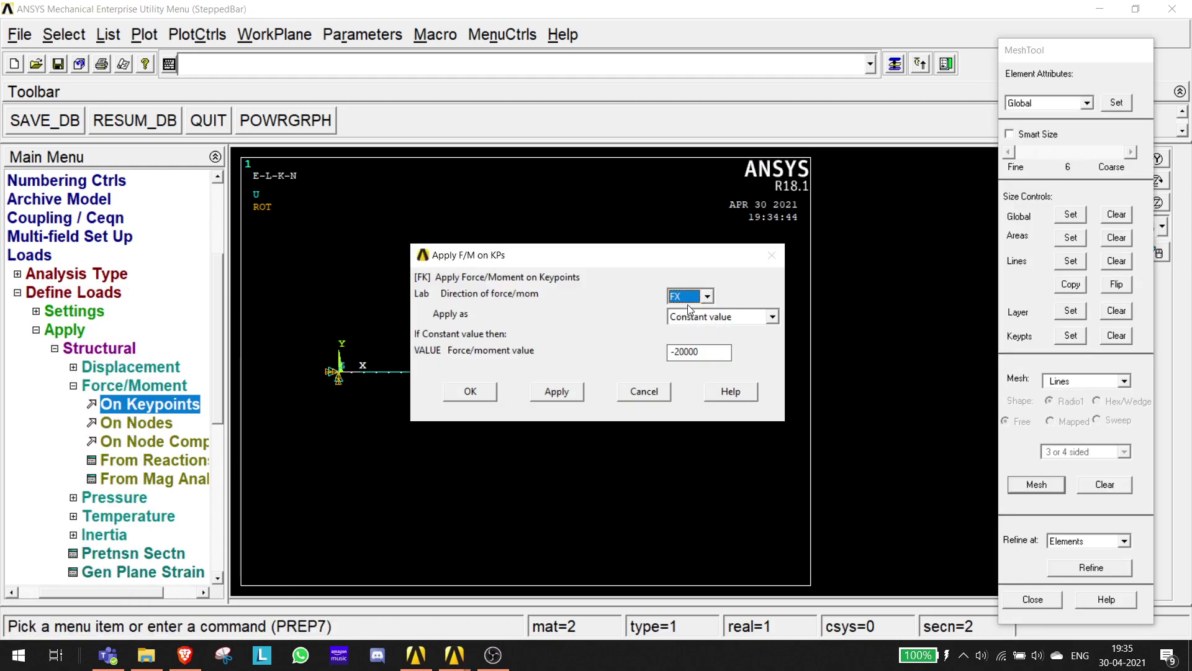
left_click(709, 354)
left_click_drag(709, 354, 636, 374)
type("500")
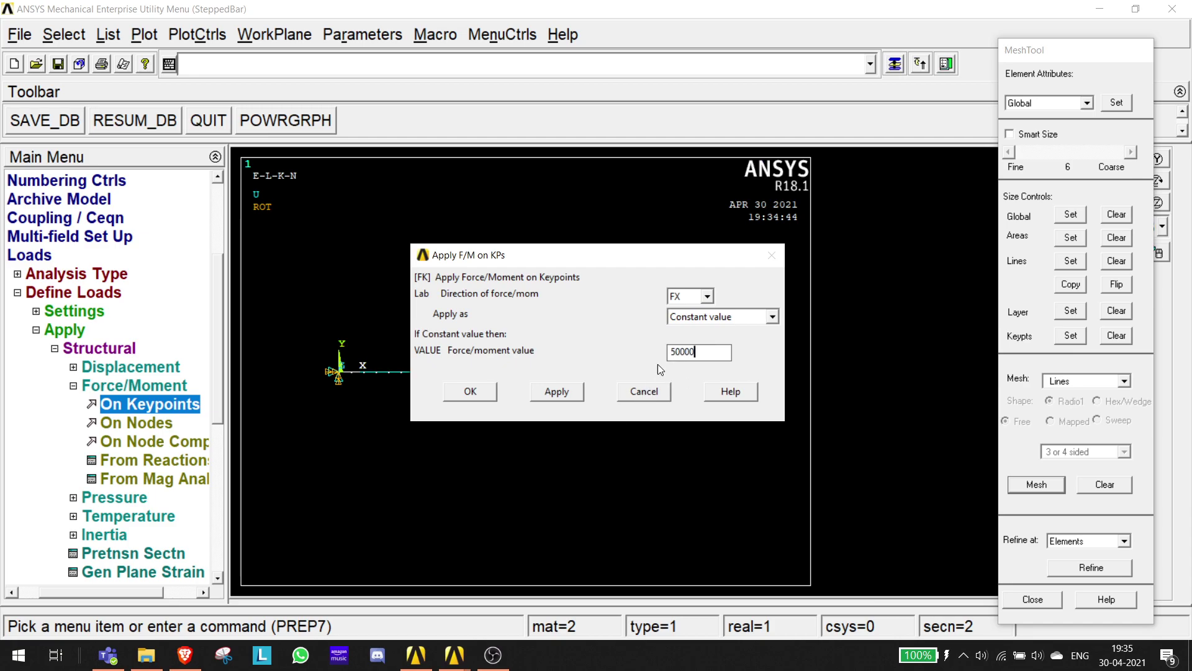
left_click(557, 391)
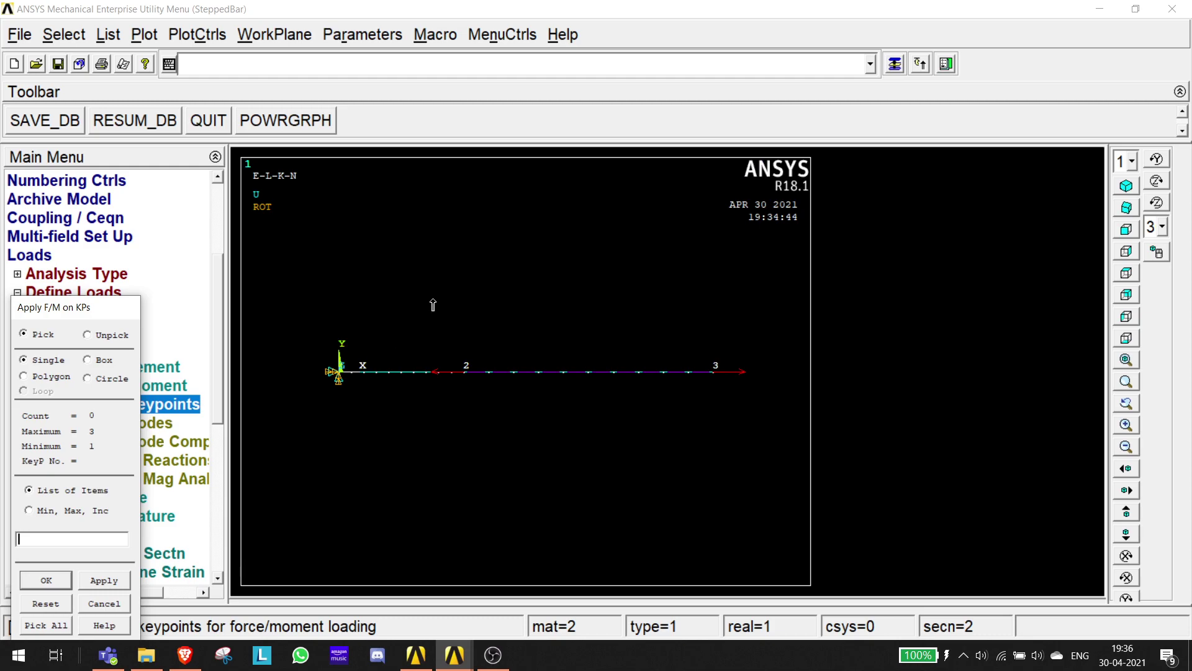
left_click(54, 583)
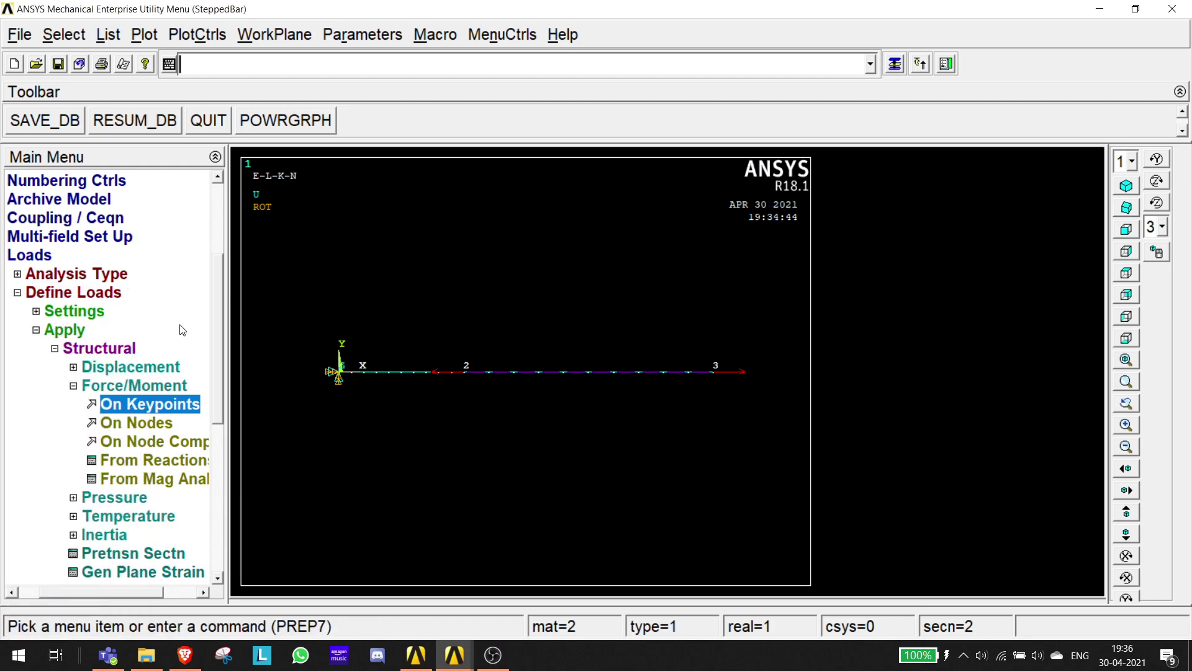
Solve the current load step and dismiss the completion note and the solution status listing.
left_click(37, 332)
left_click(32, 255)
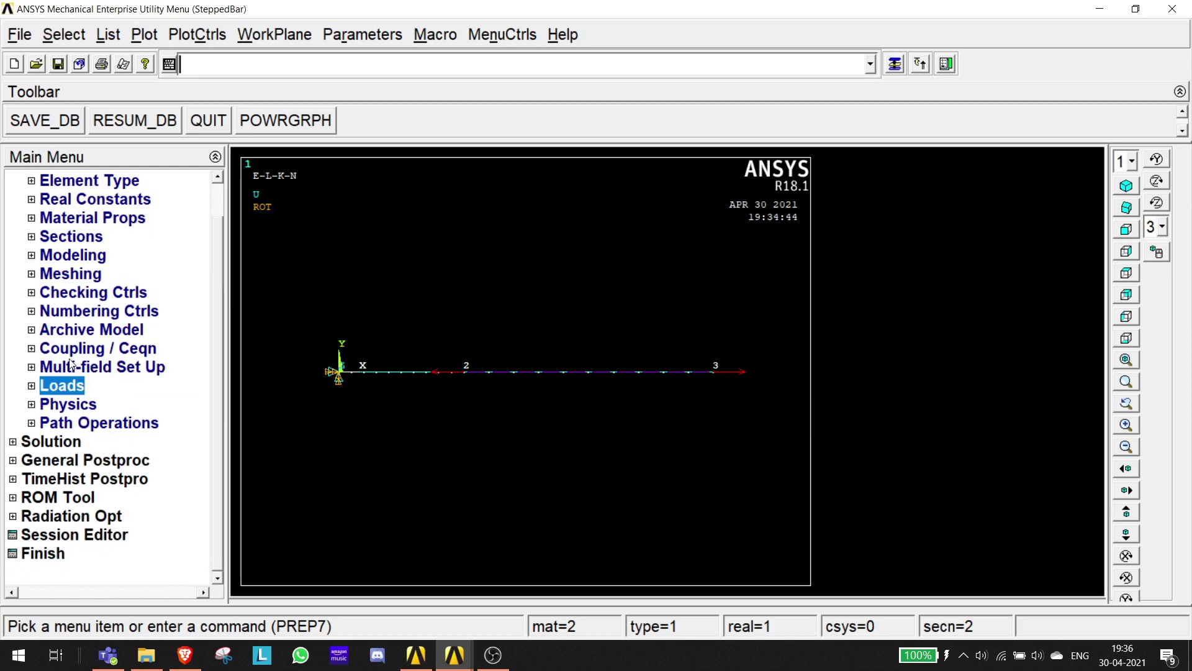
left_click(12, 443)
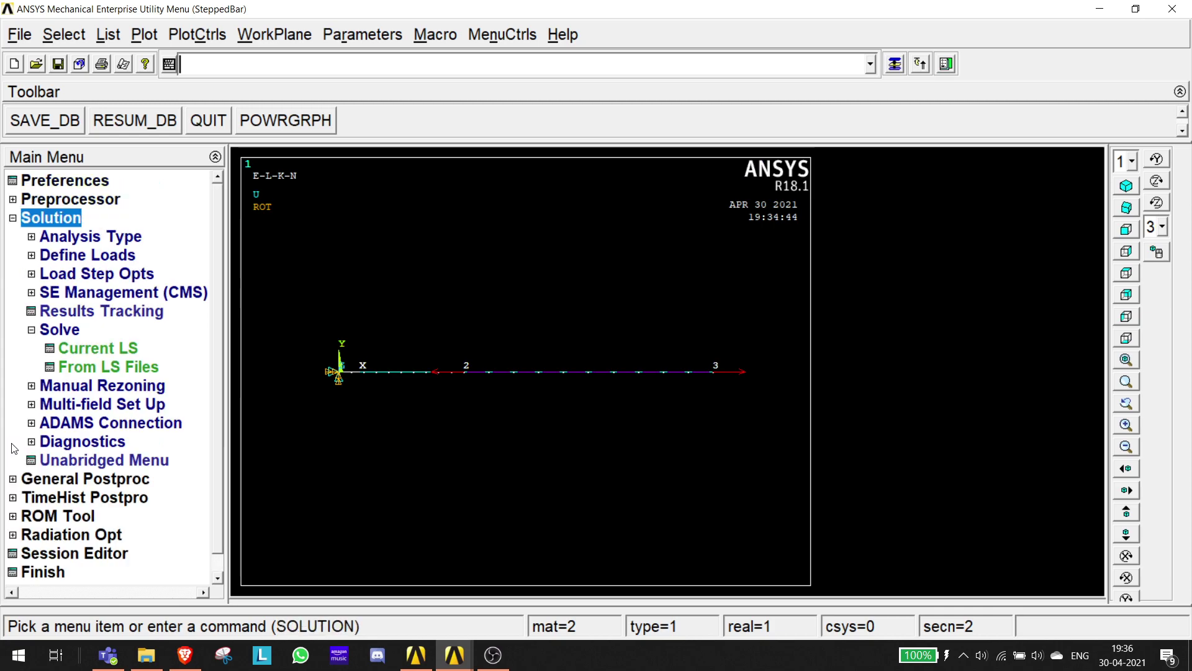
left_click(32, 330)
left_click(31, 329)
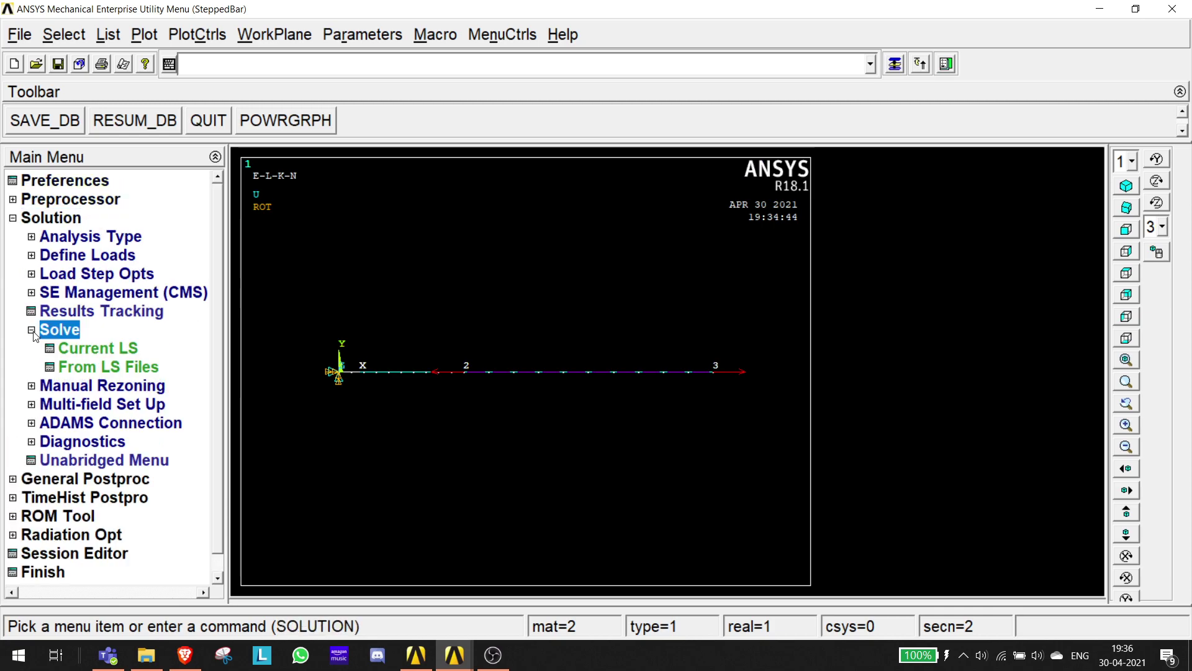
left_click(106, 349)
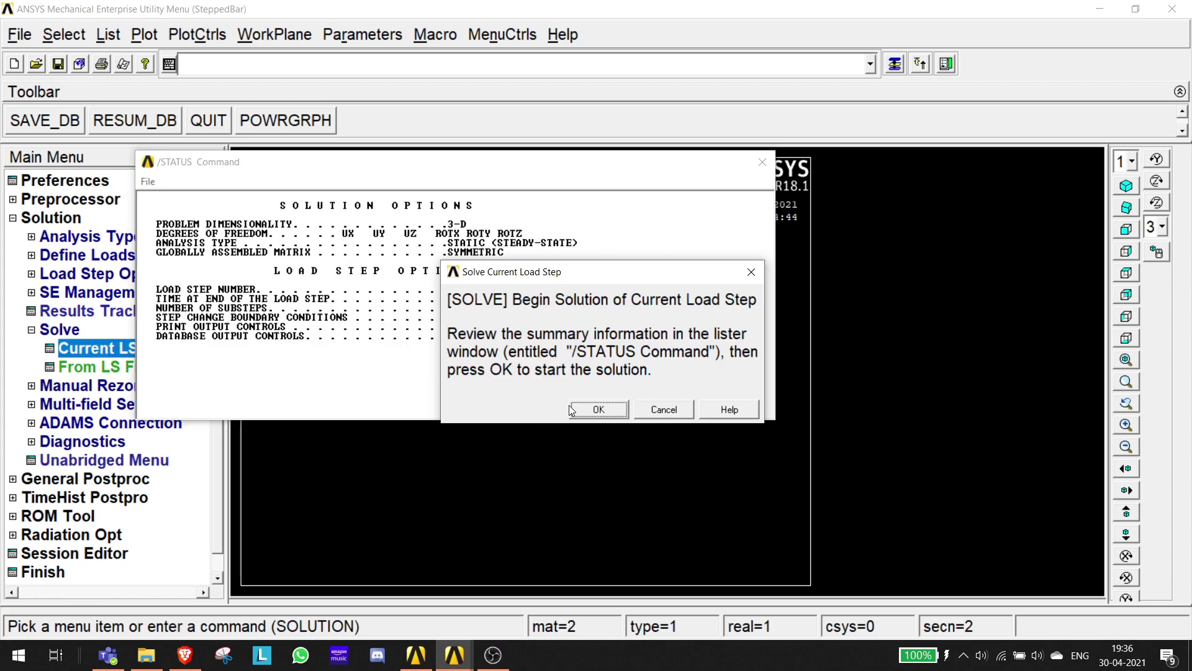
left_click(598, 410)
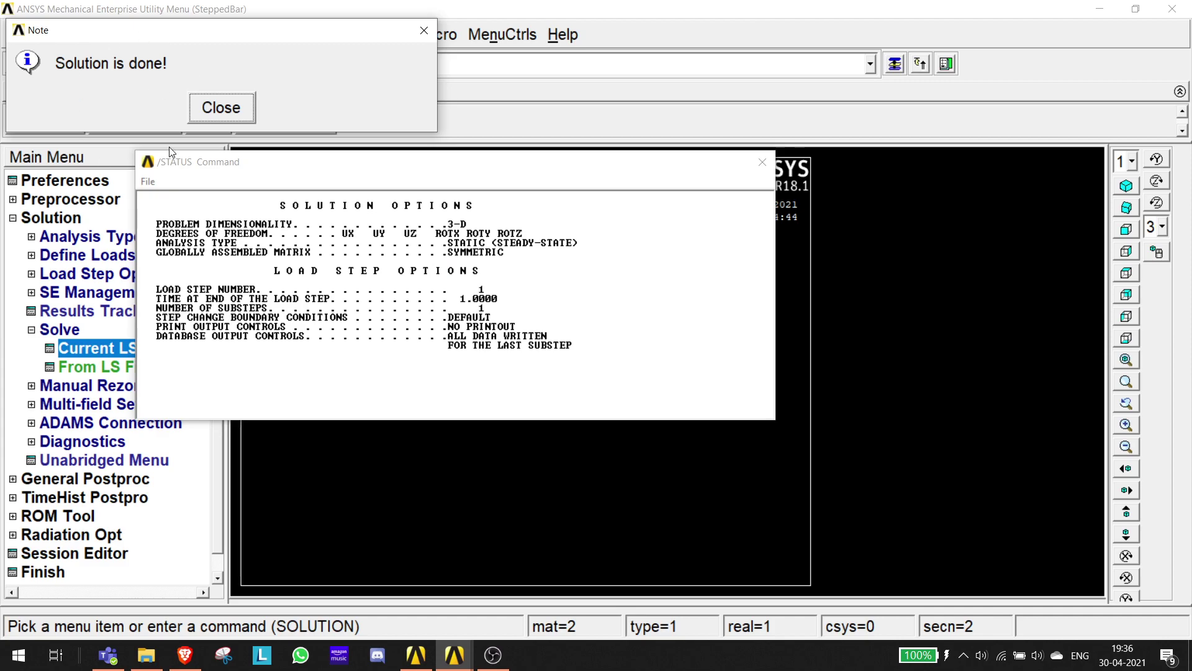
left_click(238, 117)
left_click(763, 160)
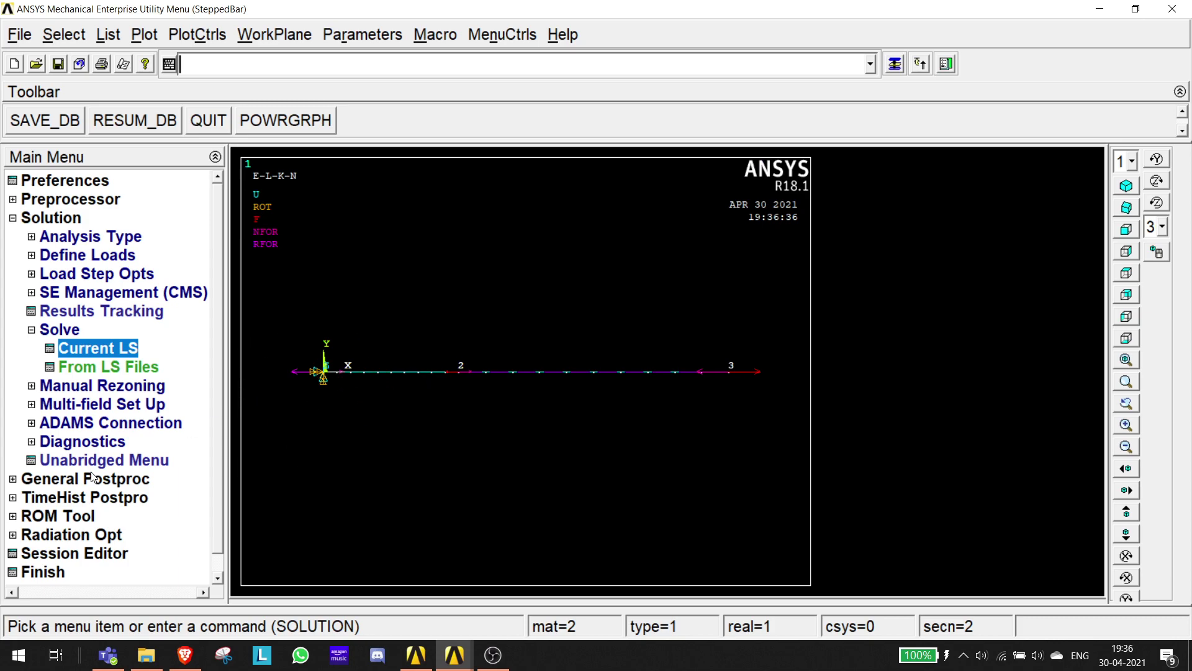
Enter the general postprocessor, turn on element shape display based on real constants, and show the stepped bar in isometric view.
left_click(13, 480)
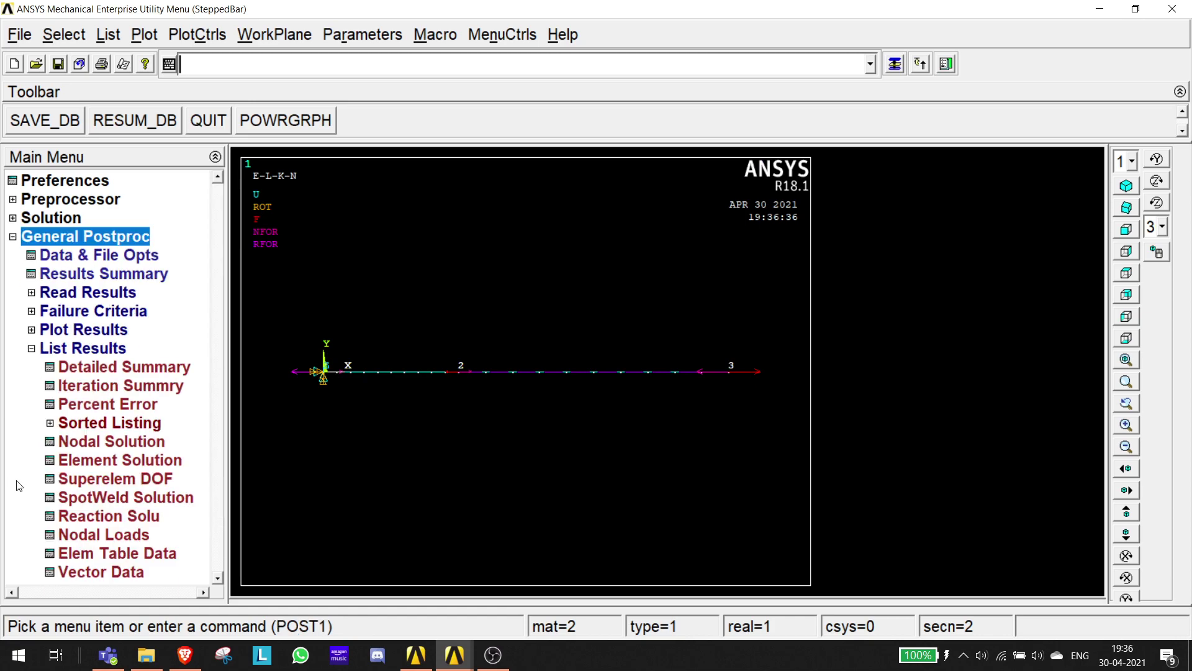
left_click(31, 348)
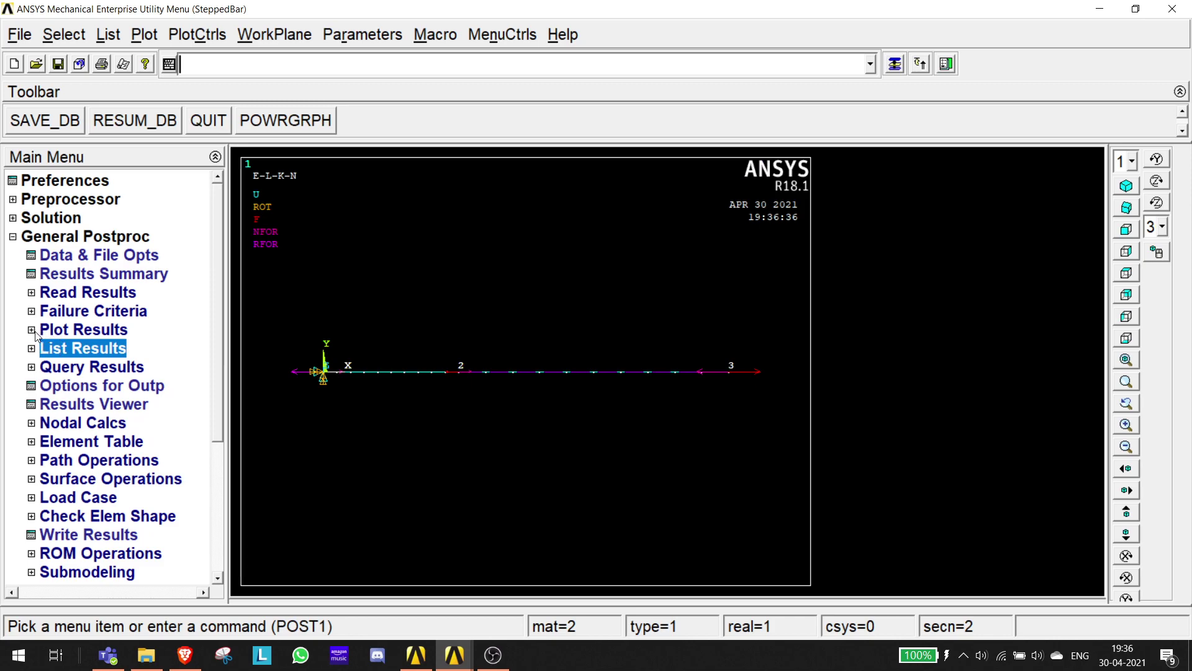
left_click(214, 37)
mouse_move(255, 156)
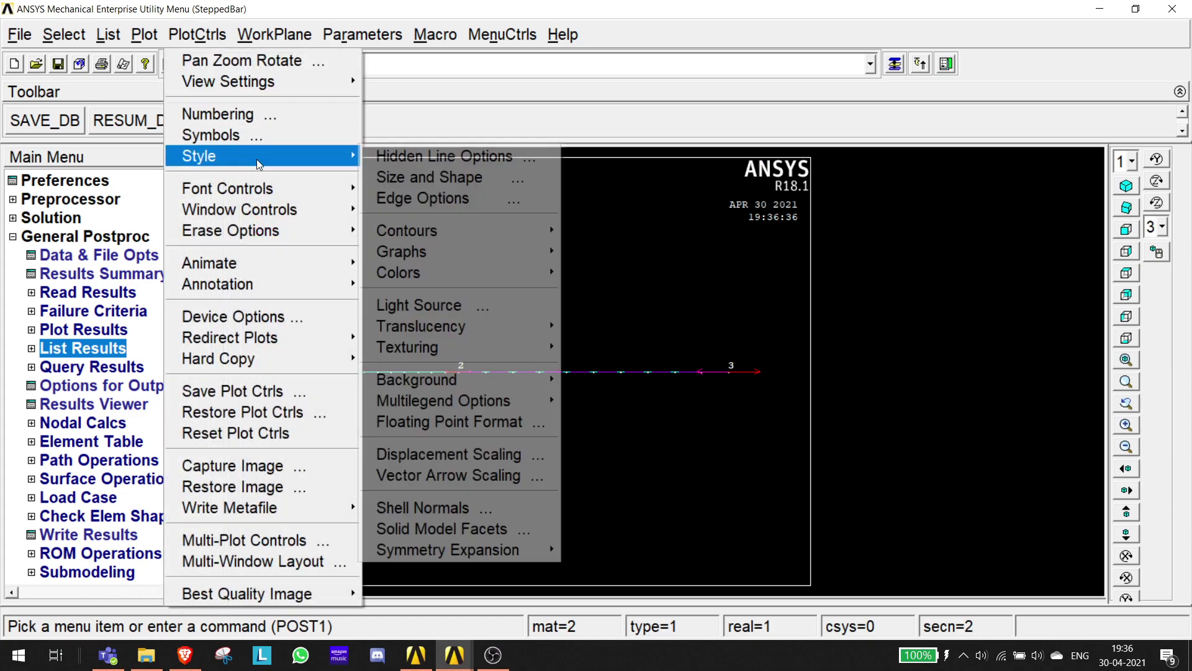
left_click(427, 177)
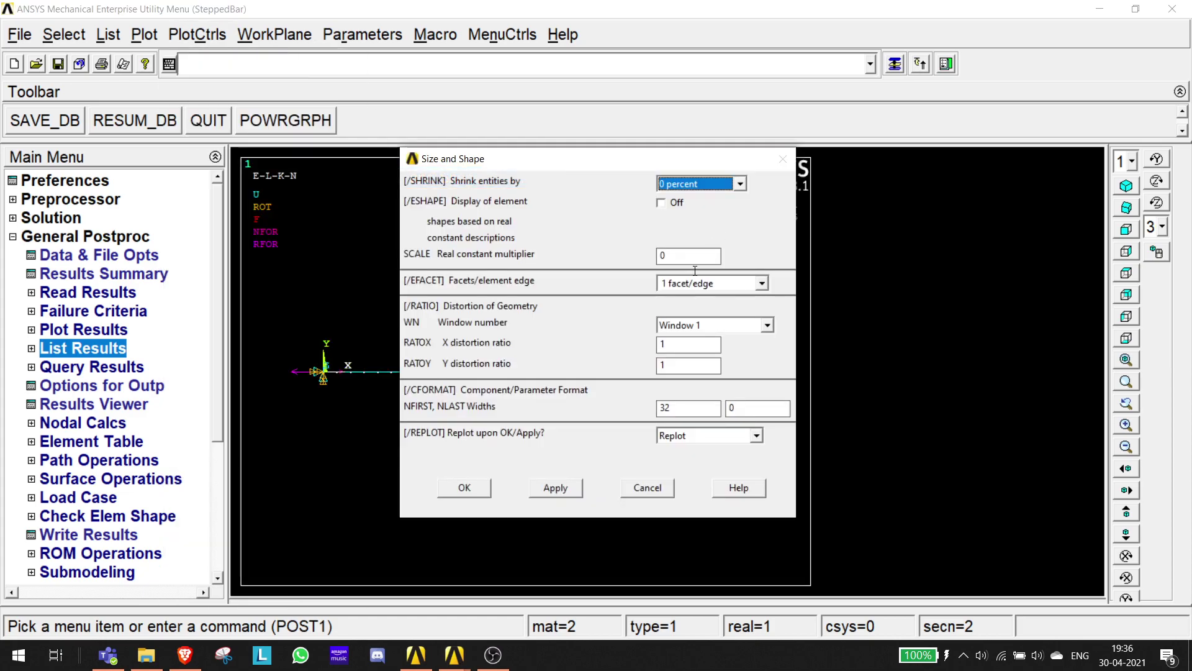
left_click(662, 203)
left_click(478, 489)
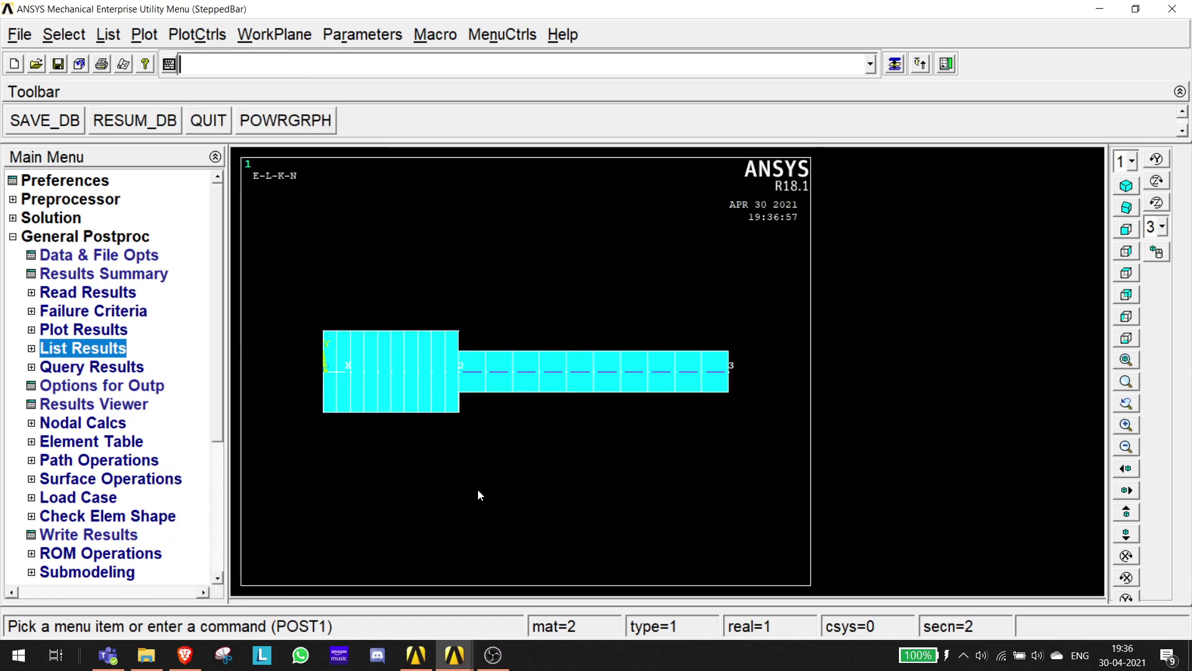
left_click(1126, 186)
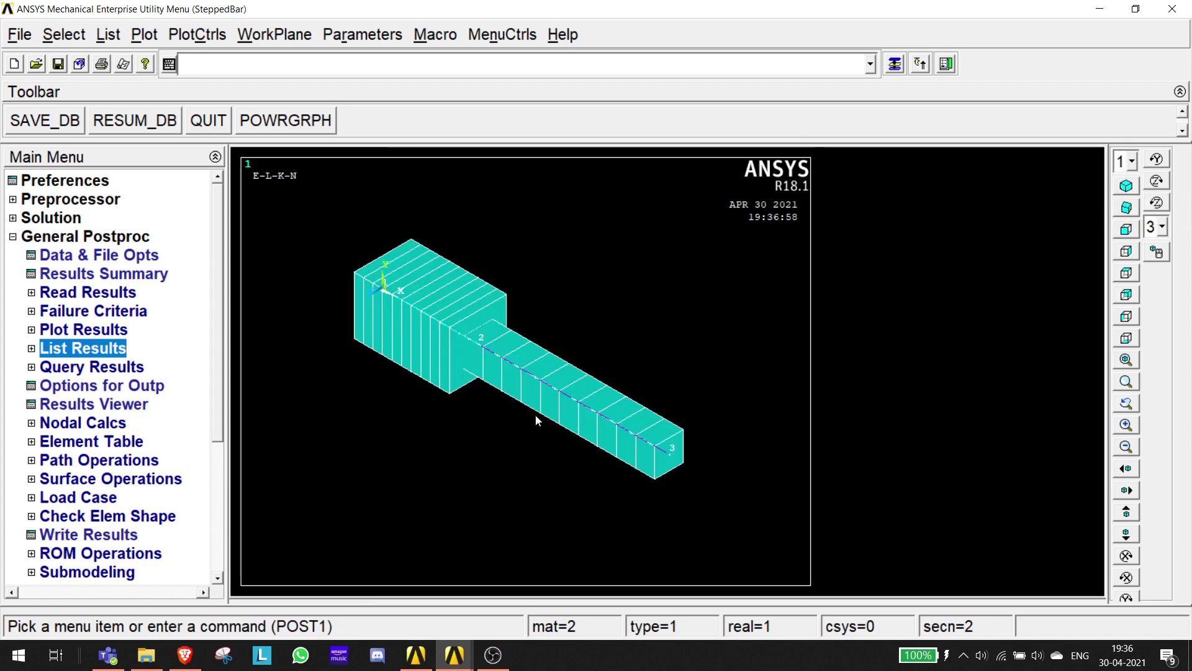
Plot the nodal solution contour of the X-component of displacement with the deformed shape only.
left_click(39, 329)
left_click(49, 369)
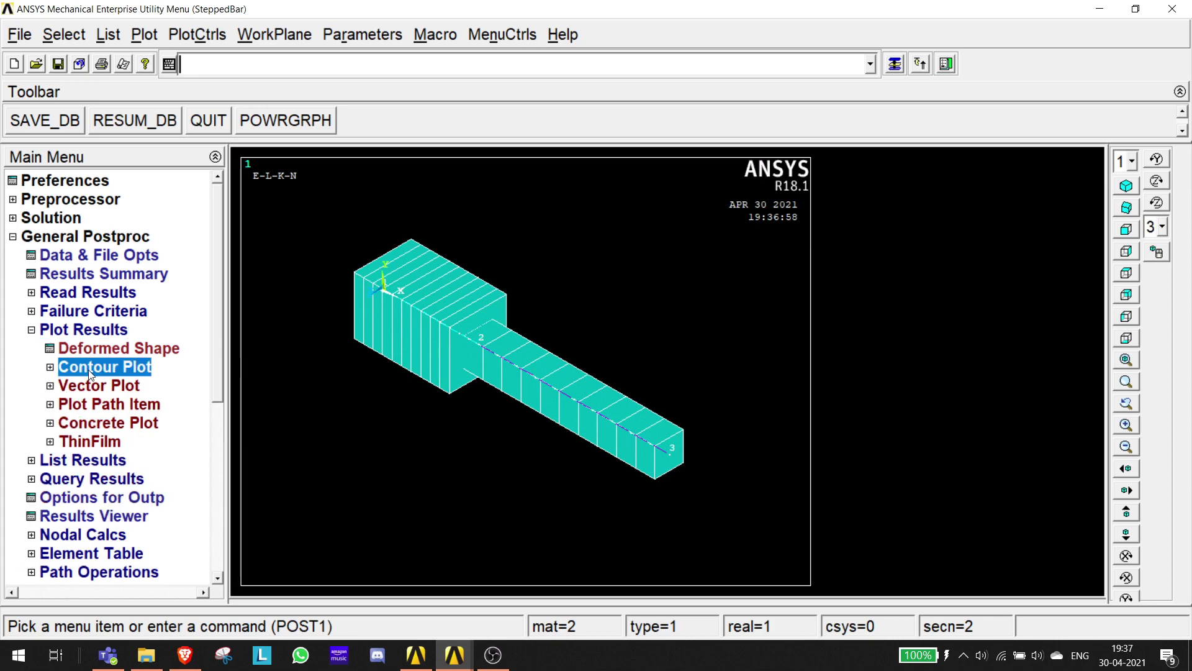
left_click(50, 368)
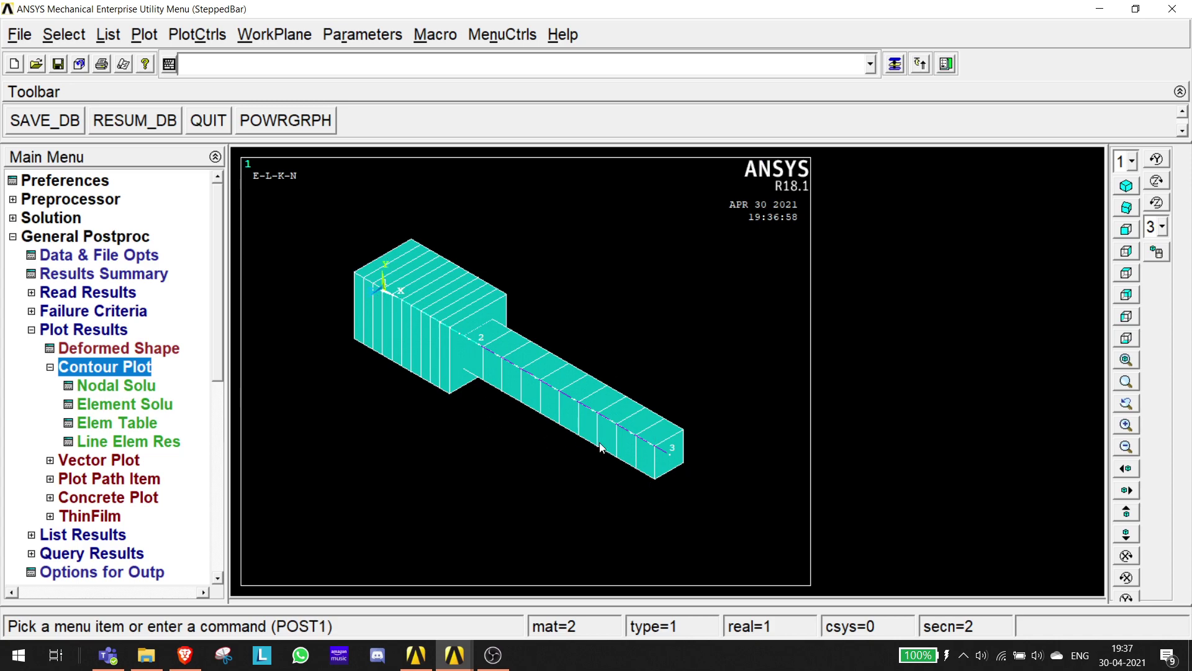
left_click(116, 385)
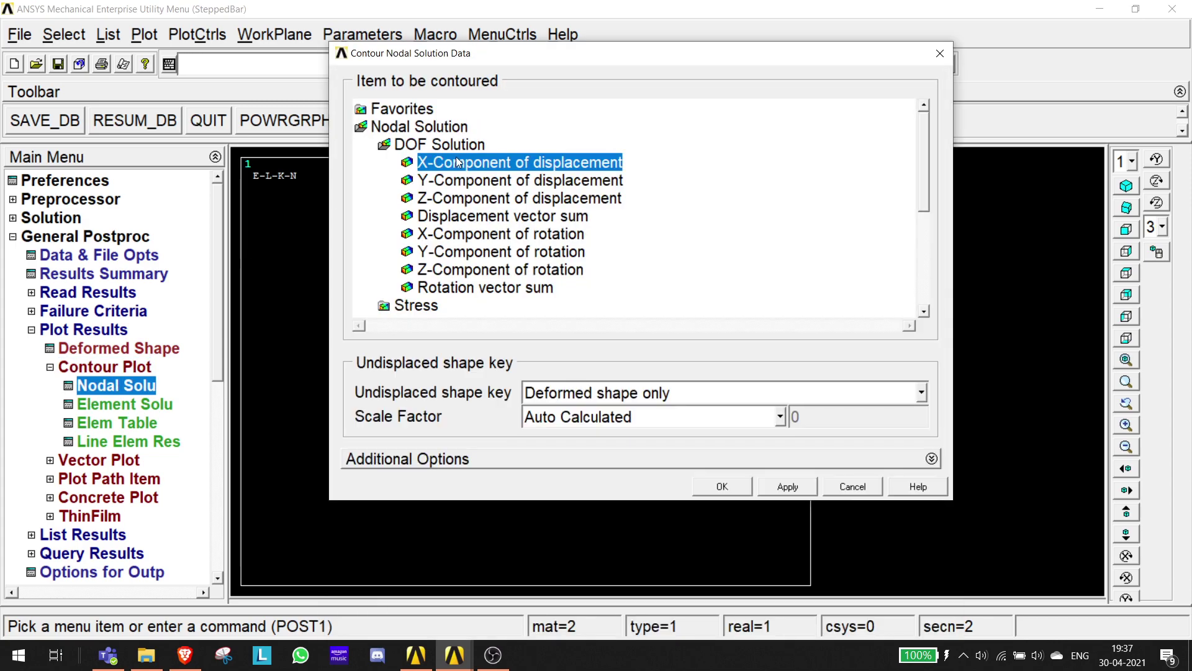
left_click(727, 490)
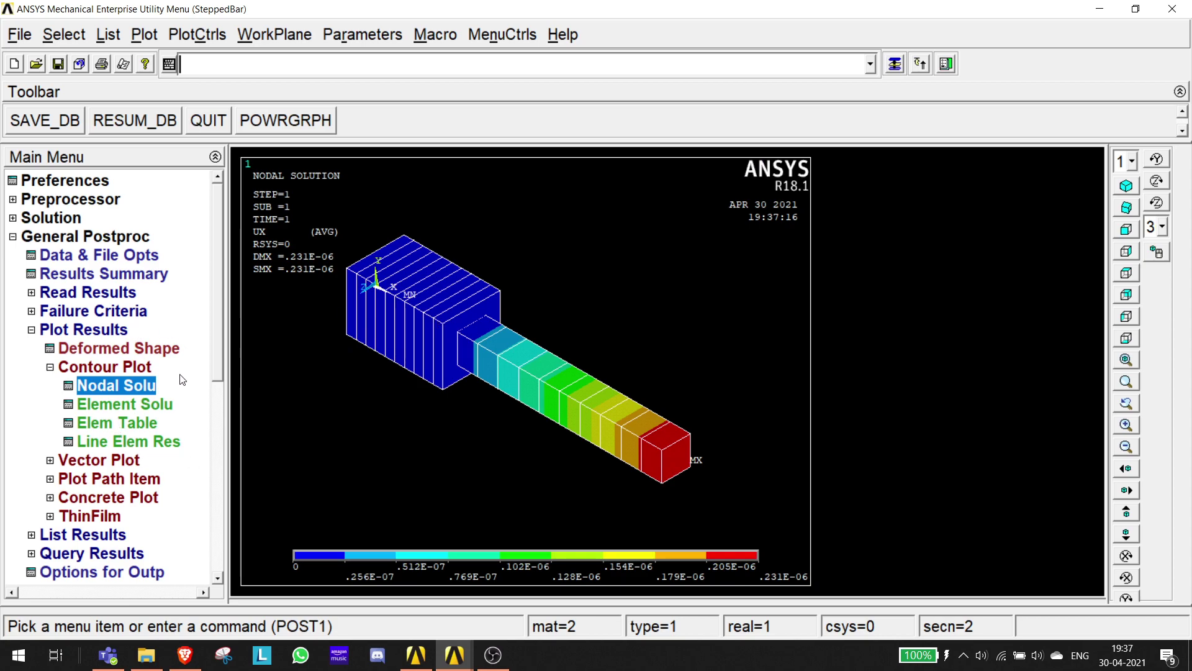
Plot the element solution contour of von Mises stress with the deformed shape only.
left_click(110, 409)
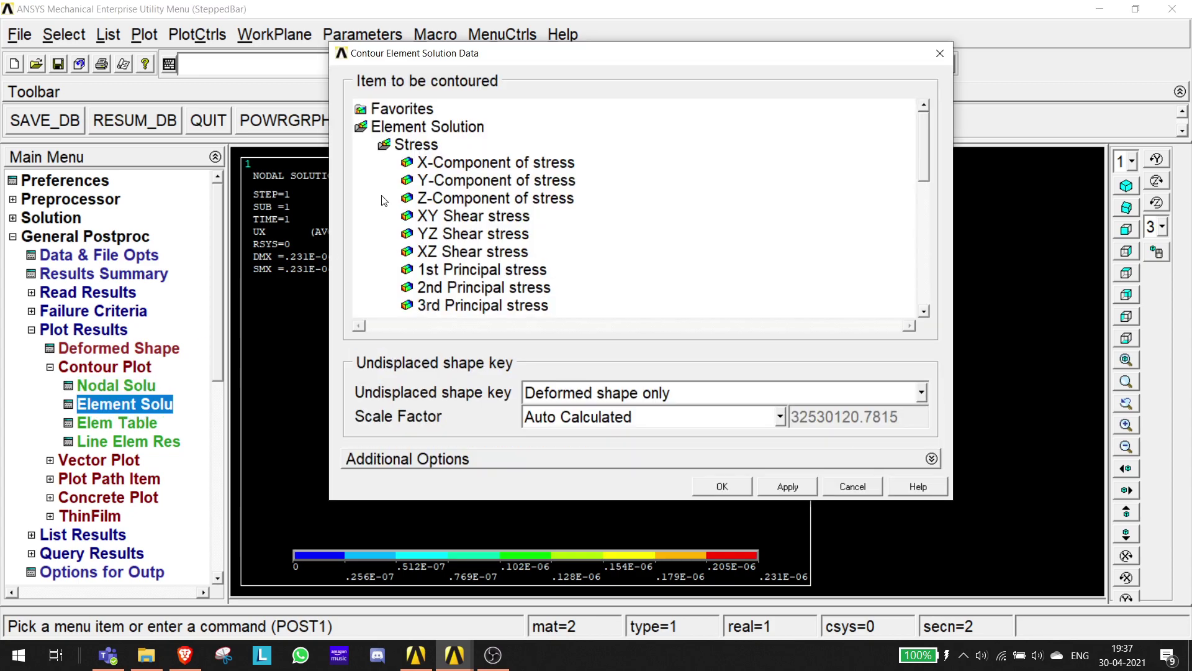
double_click(410, 144)
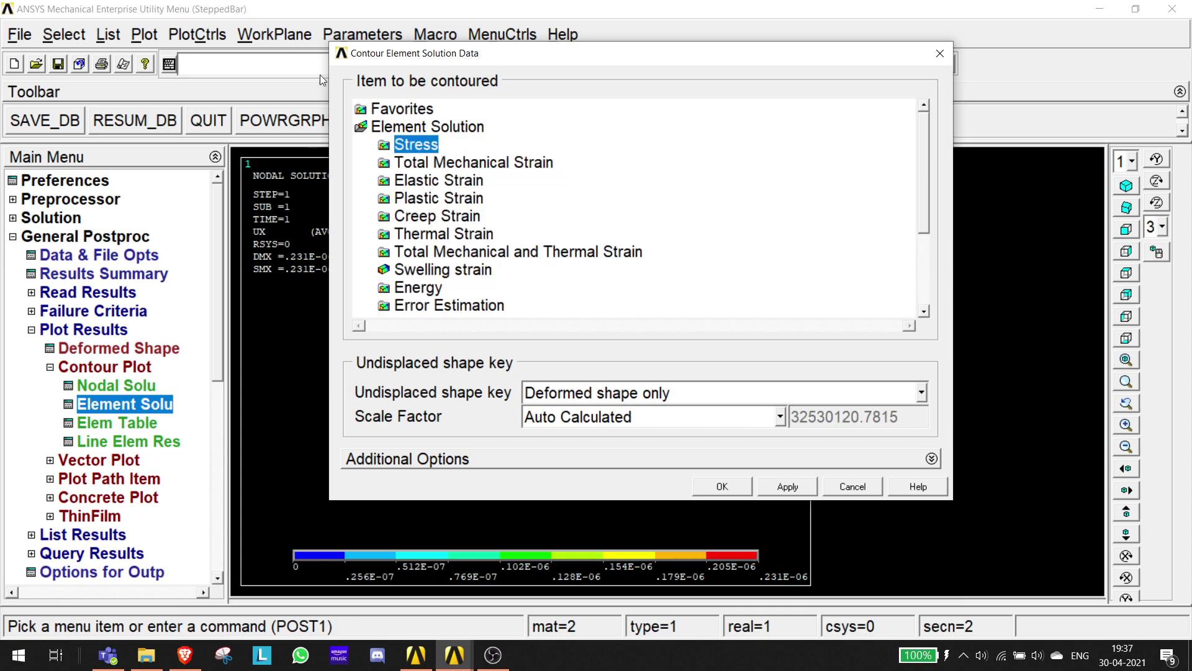
double_click(416, 146)
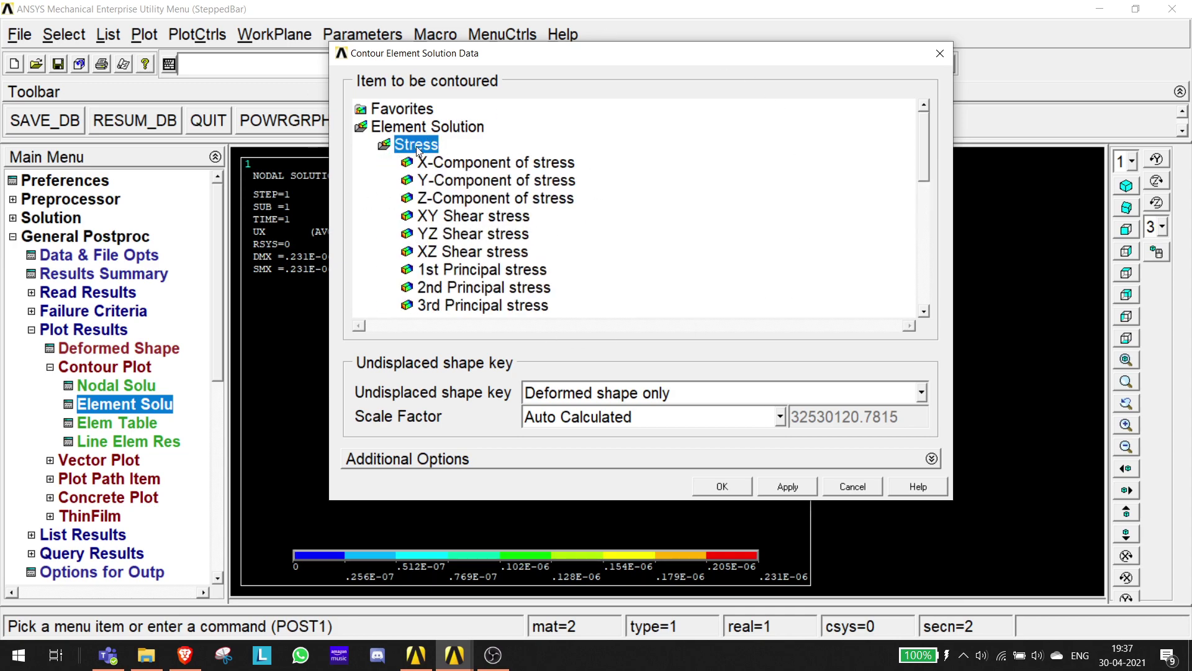
mouse_move(926, 169)
left_mouse_down()
mouse_move(930, 197)
mouse_move(931, 184)
left_mouse_up()
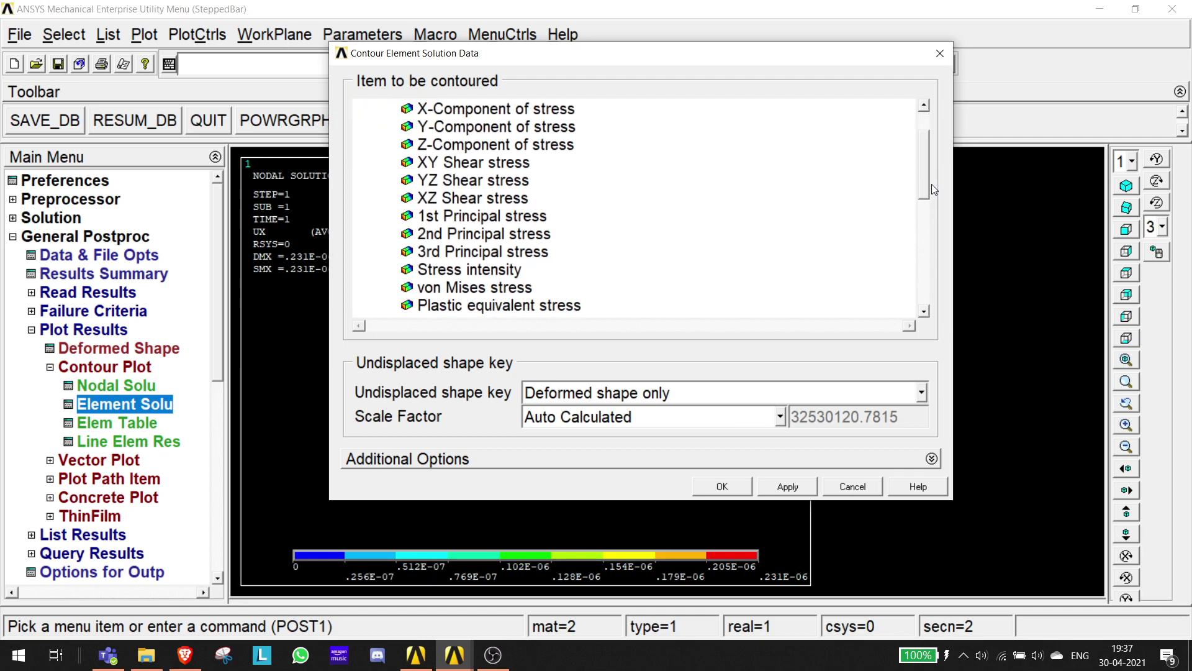
left_click(502, 290)
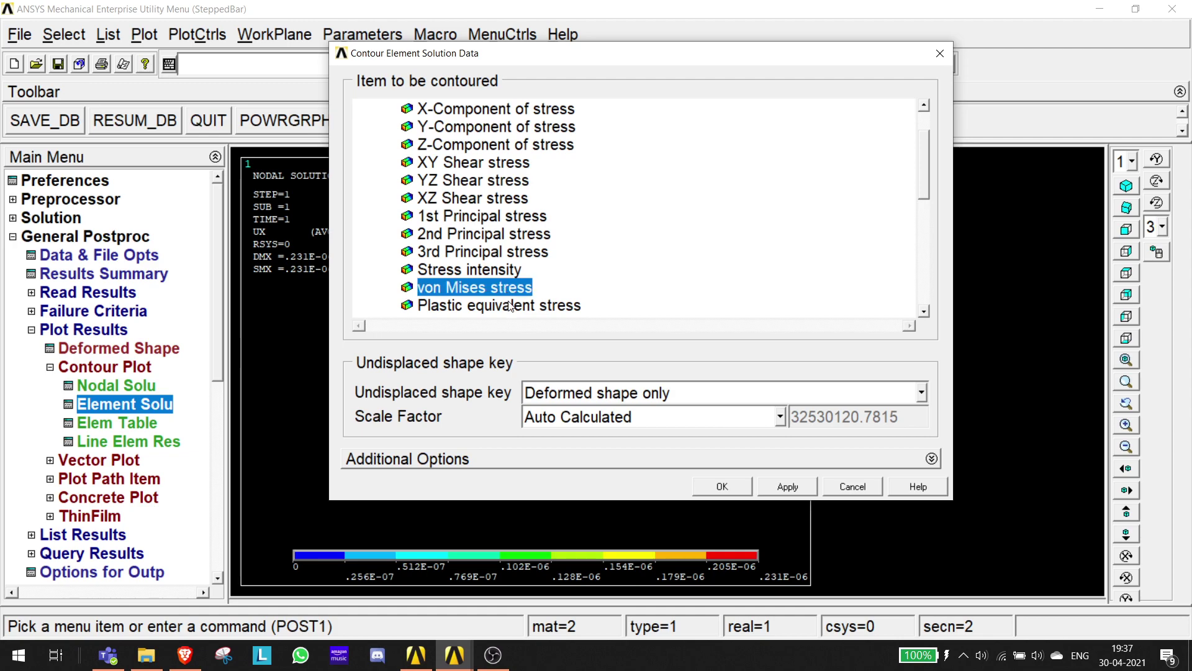
left_click(776, 490)
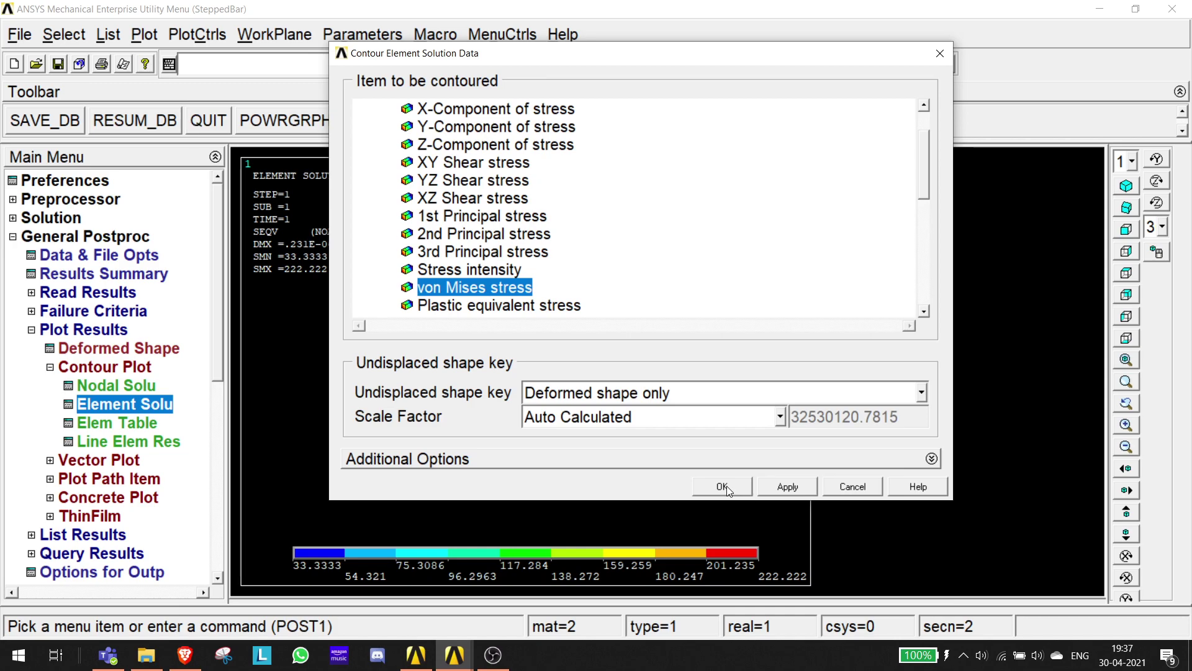
left_click(722, 486)
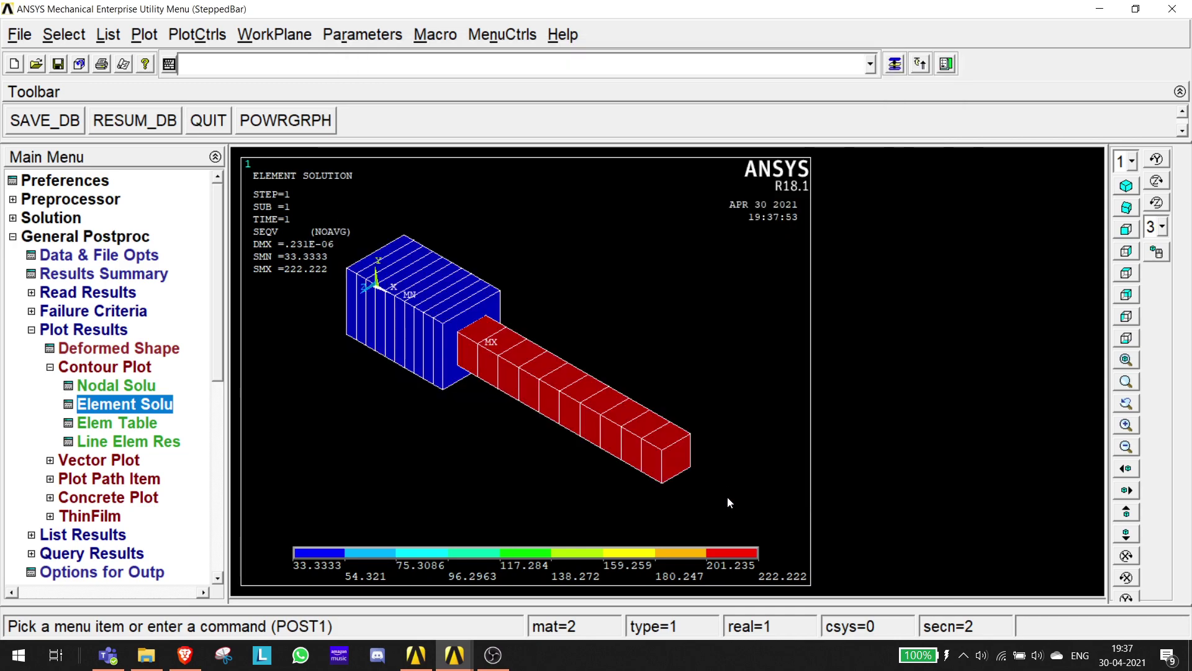
Check the stepped bar sketch and its loads in the assignment PDF in Microsoft Teams, and return to ANSYS.
left_click(109, 655)
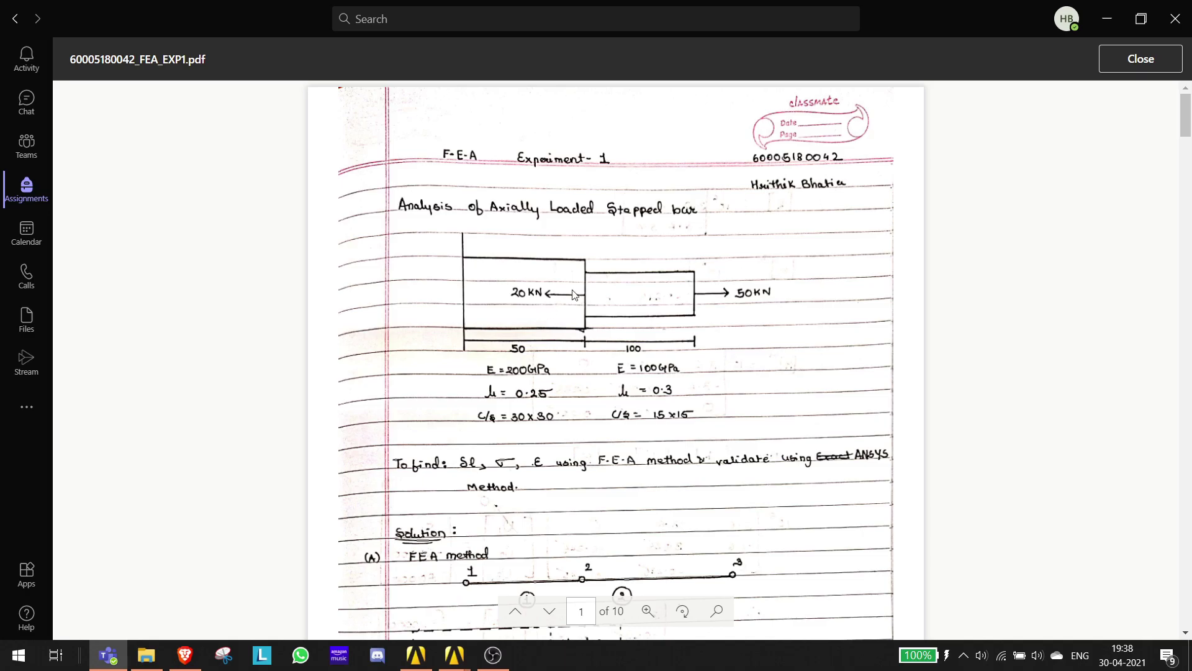
left_click(1106, 19)
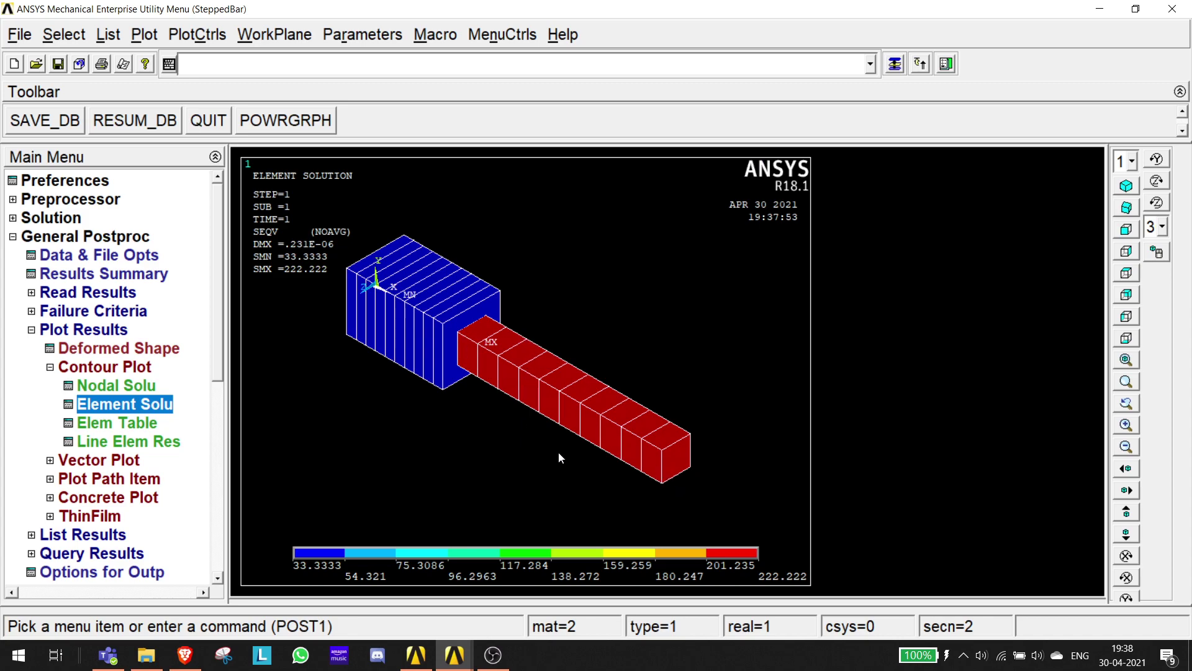
List the nodal solution results for the X-component of displacement.
left_click(32, 330)
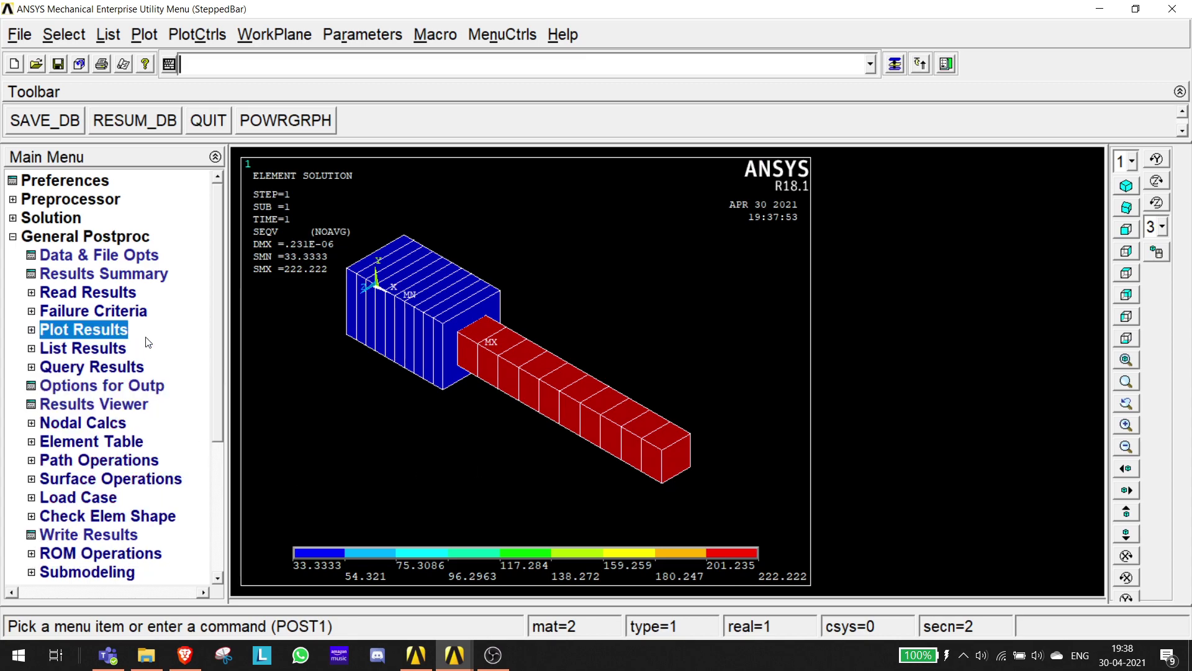
left_click(31, 349)
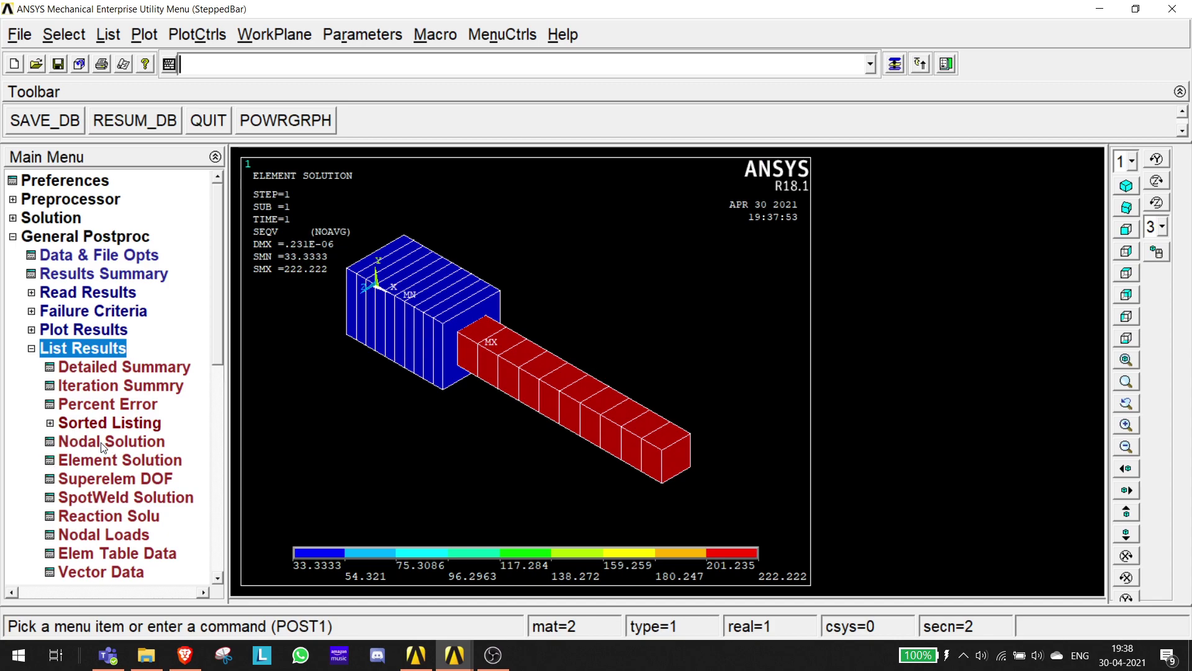
left_click(32, 331)
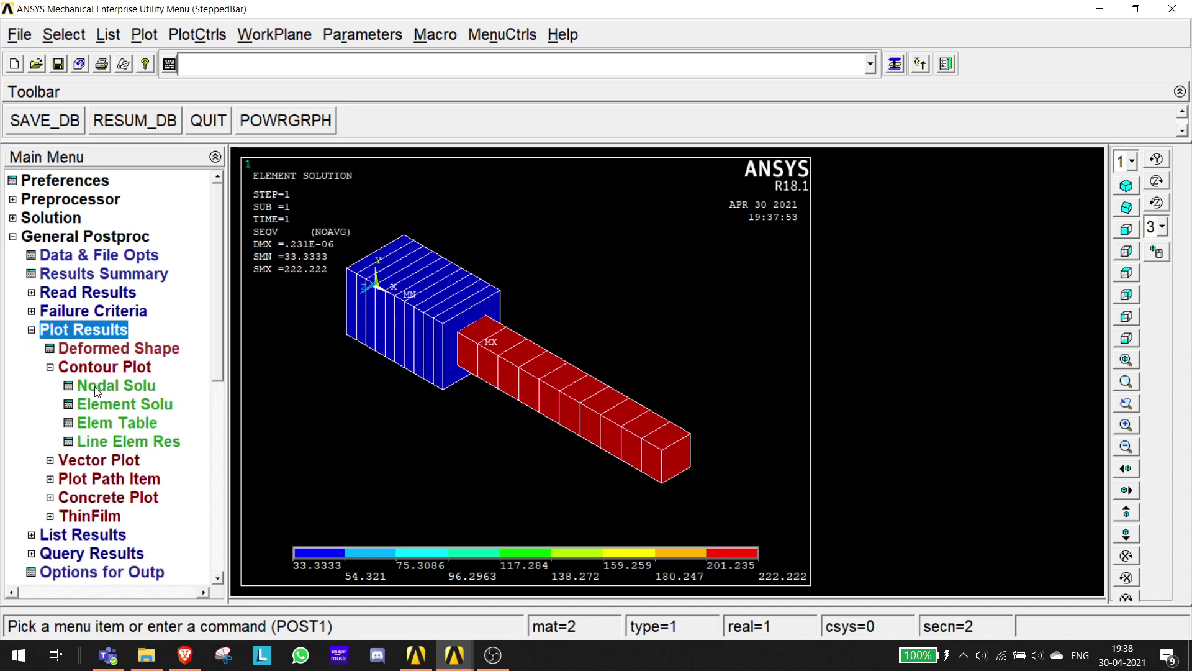
left_click(49, 367)
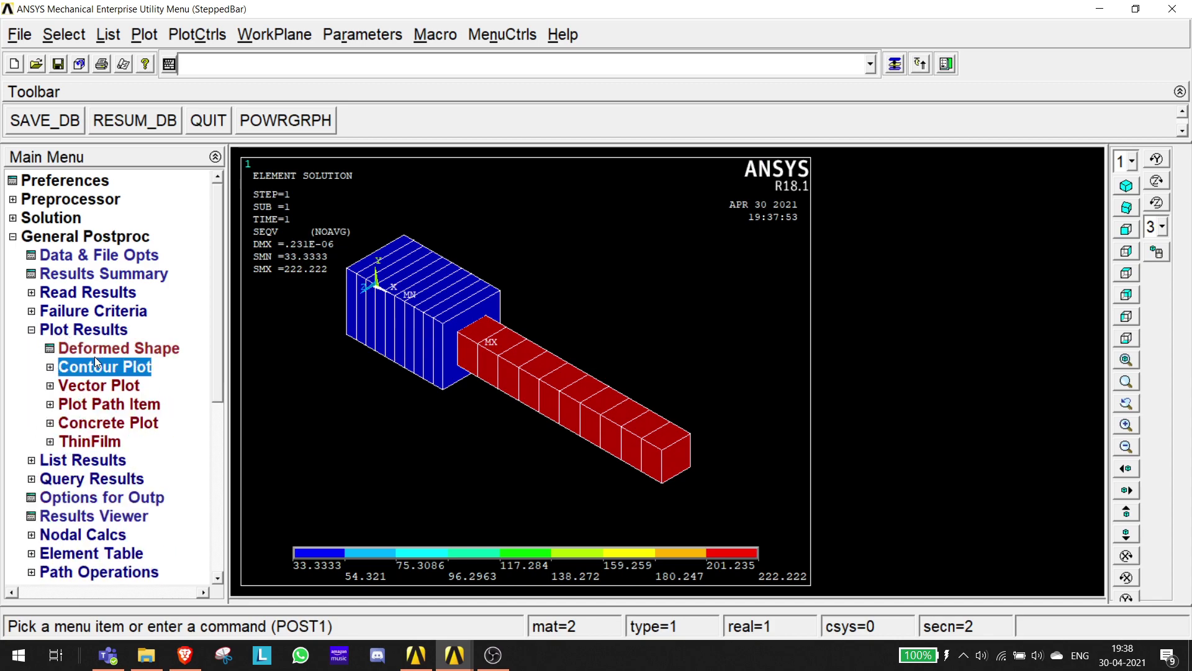
left_click(31, 461)
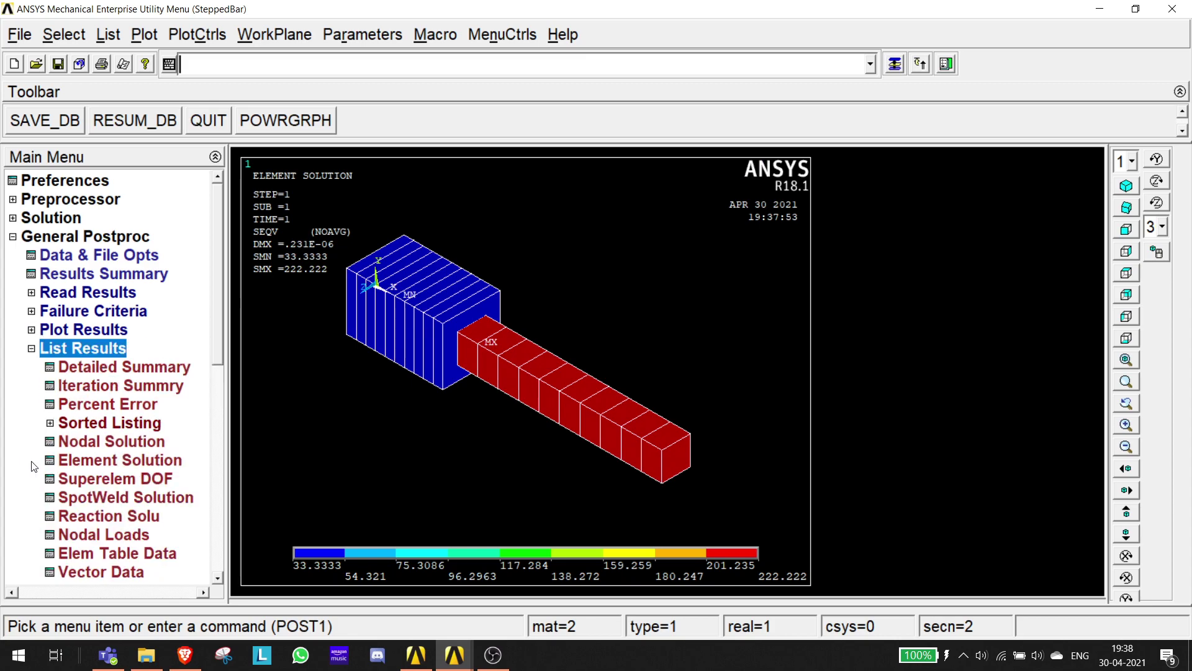
left_click(116, 443)
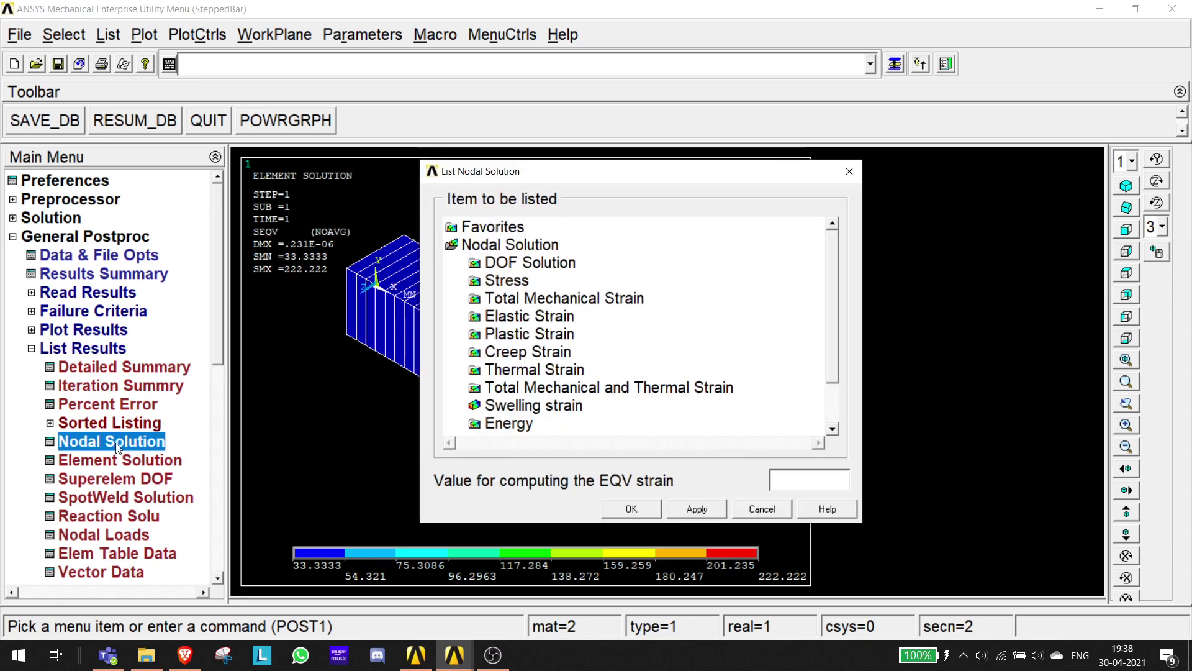
left_click(532, 263)
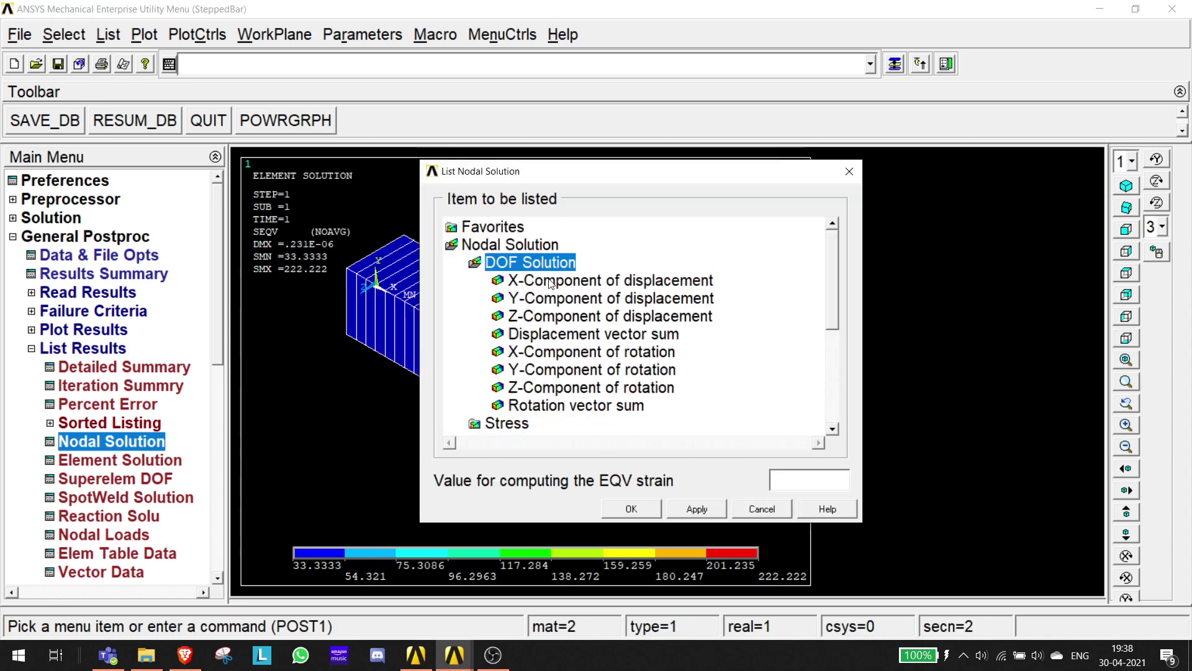
left_click(550, 281)
left_click(631, 509)
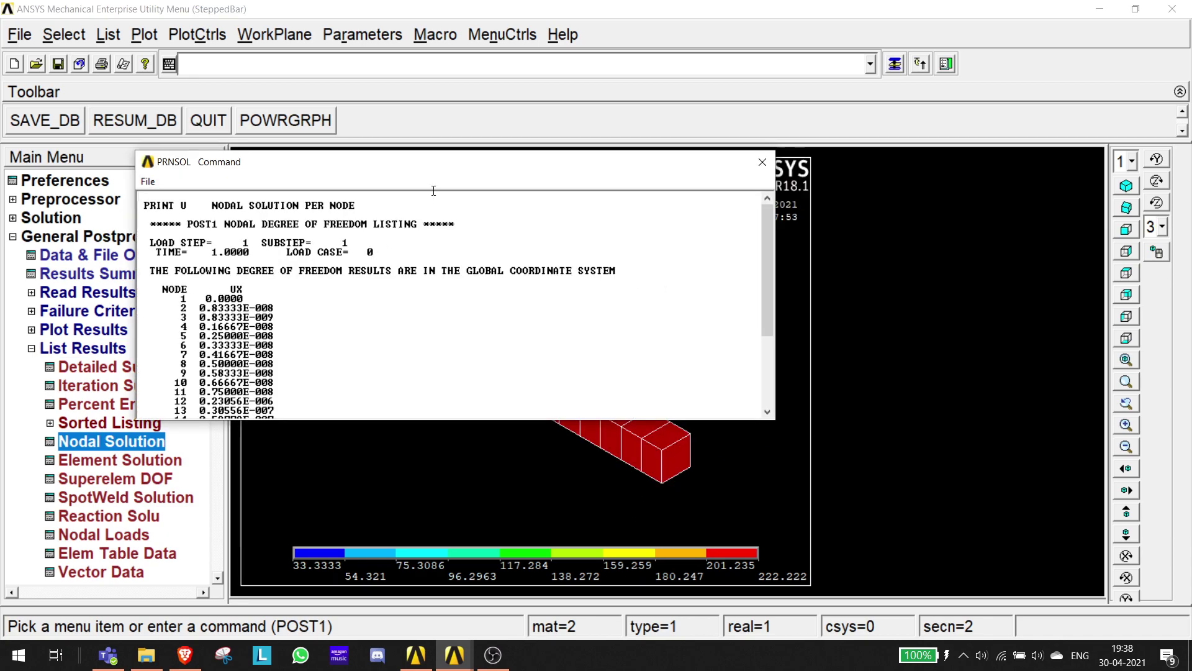
Read the nodal displacement listing through to the maximum absolute values and move it clear of the bar.
scroll(169, 299, "down", 4)
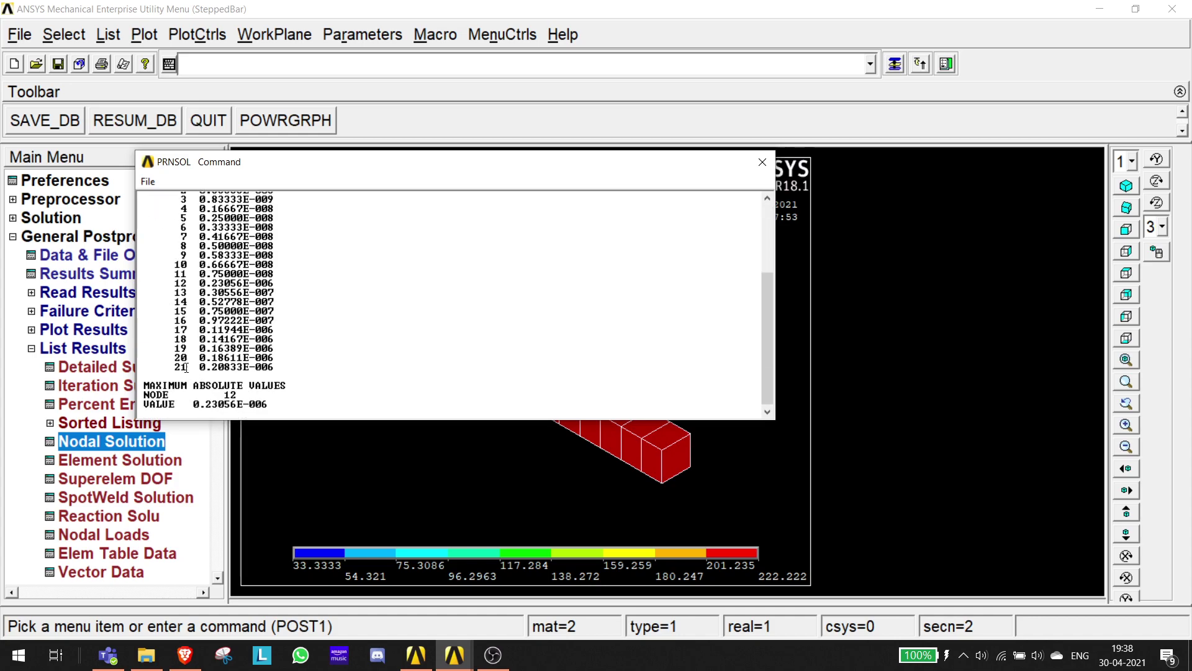
scroll(185, 367, "up", 8)
left_click_drag(619, 168, 1042, 71)
scroll(594, 296, "down", 4)
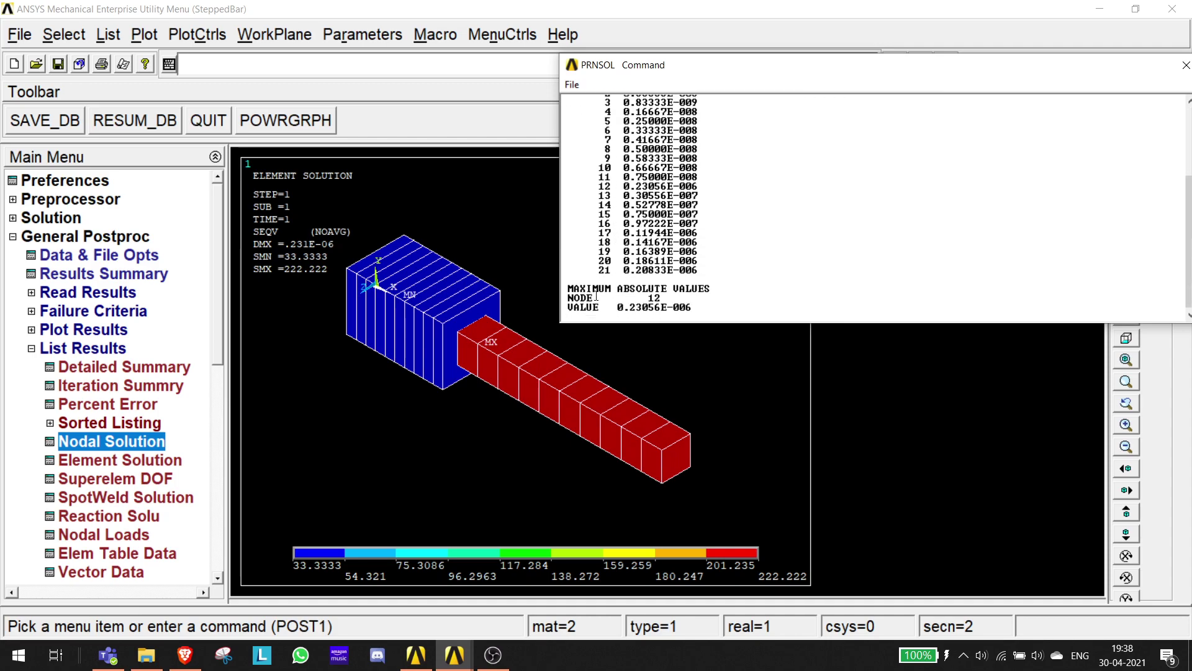
Turn on node numbers in the plot numbering controls.
left_click(197, 34)
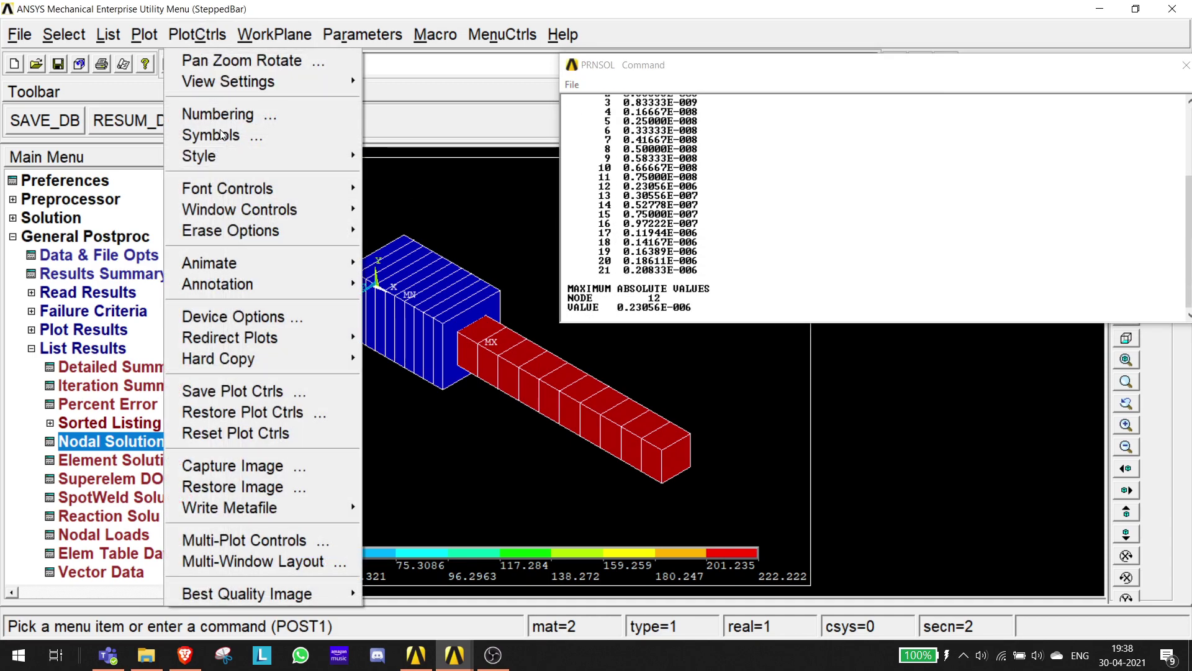
left_click(240, 114)
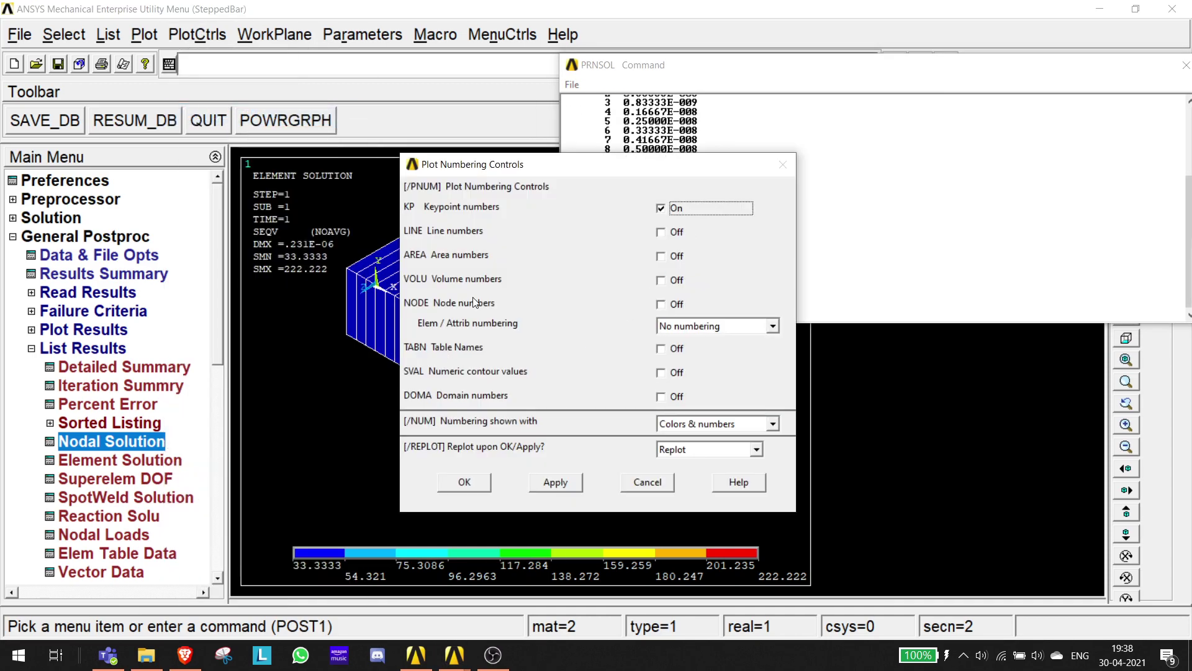
left_click(661, 305)
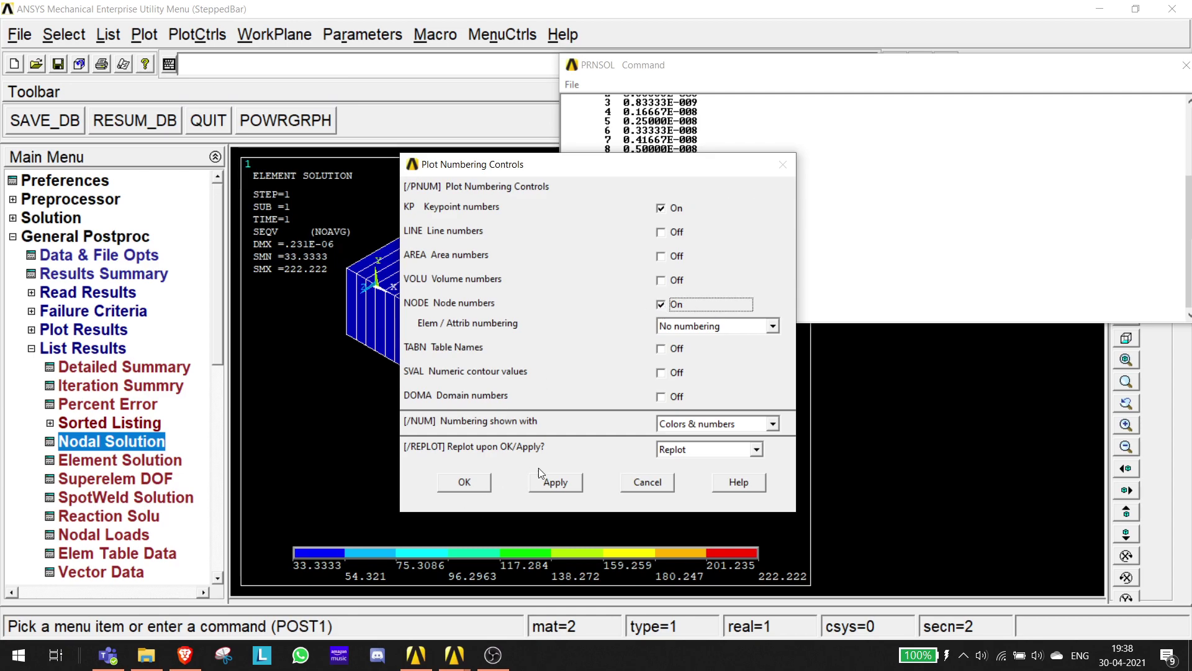
left_click(465, 483)
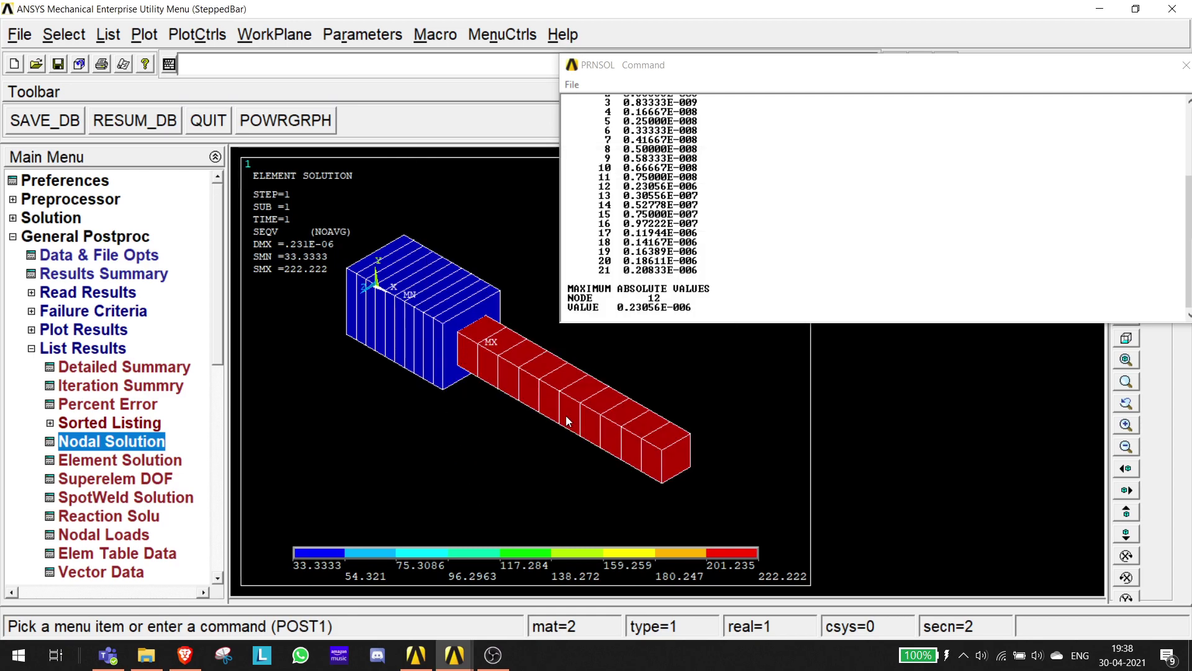
Display the elements, lines, keypoints and nodes of the bar together as a multi-plot.
left_click(144, 34)
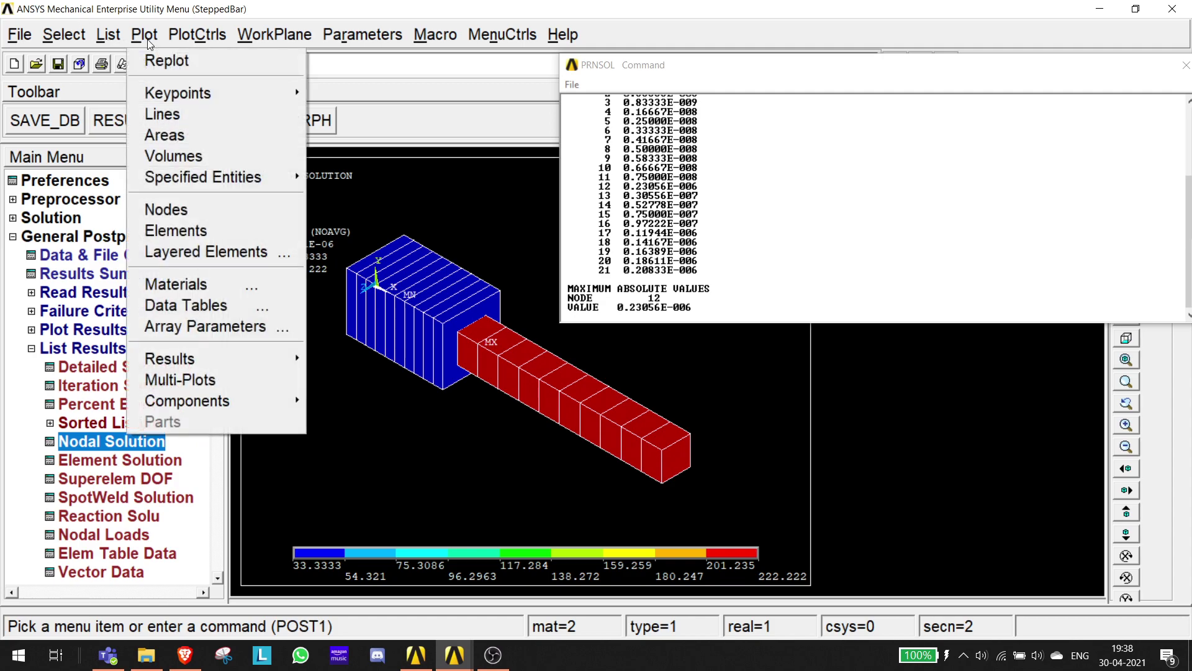
left_click(202, 386)
scroll(499, 370, "up", 7)
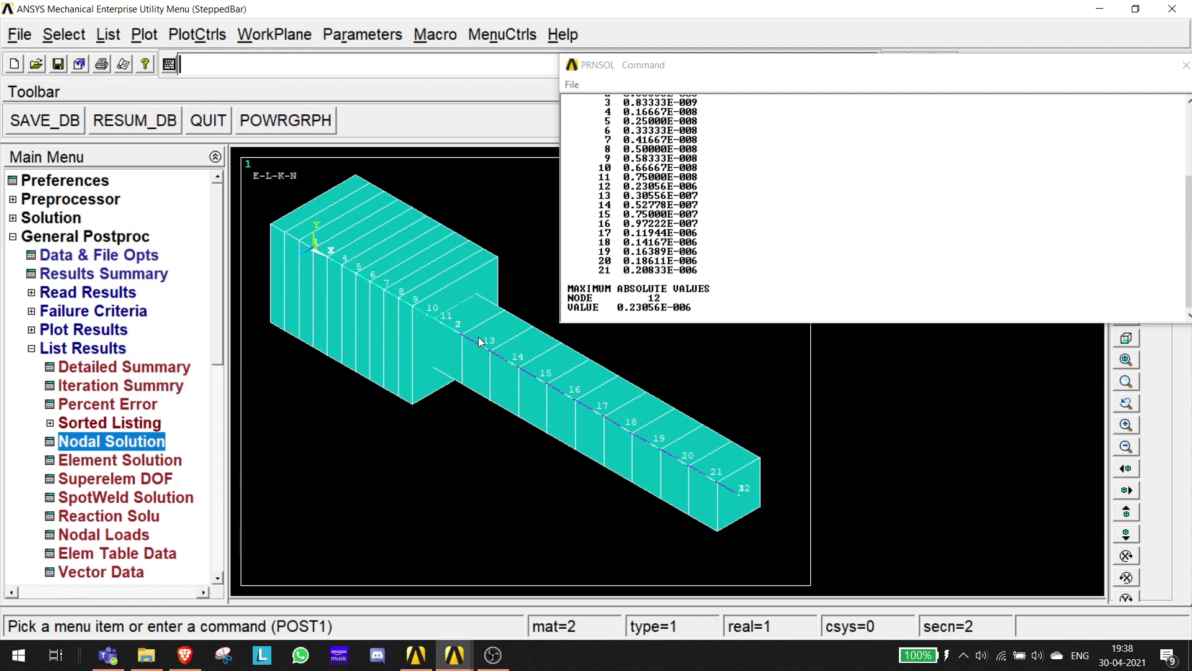
scroll(481, 341, "down", 2)
Show the bar in front view and mark the X displacement of node 2 at the step in the listing.
left_click_drag(1075, 85, 782, 126)
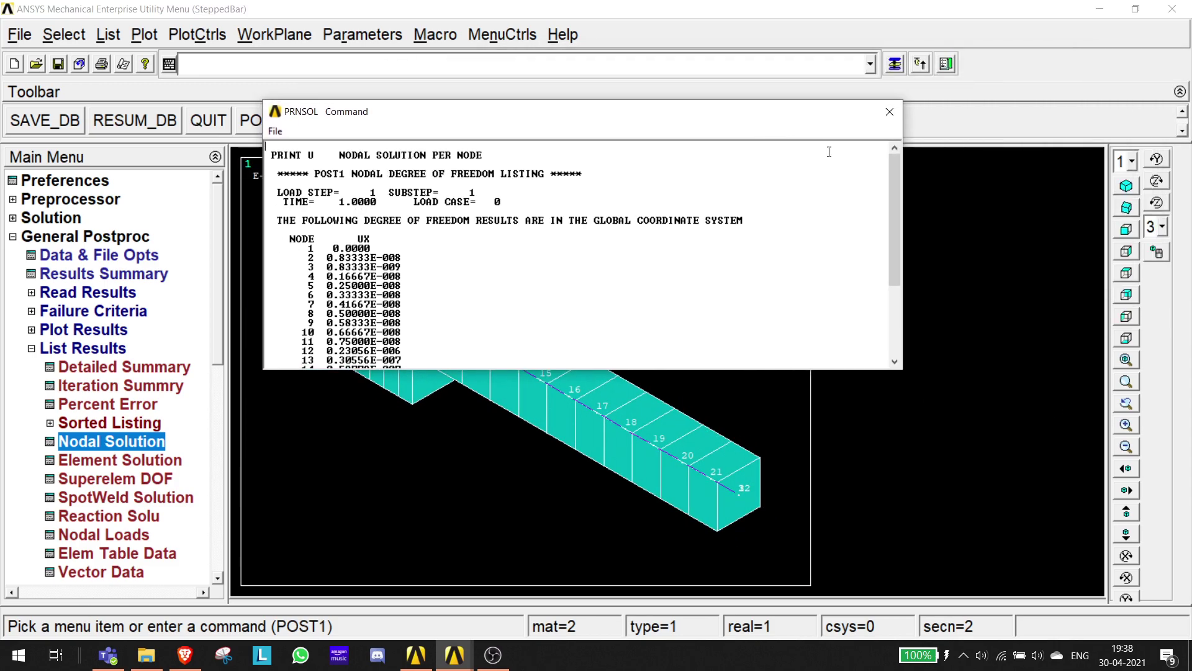
left_click(1126, 251)
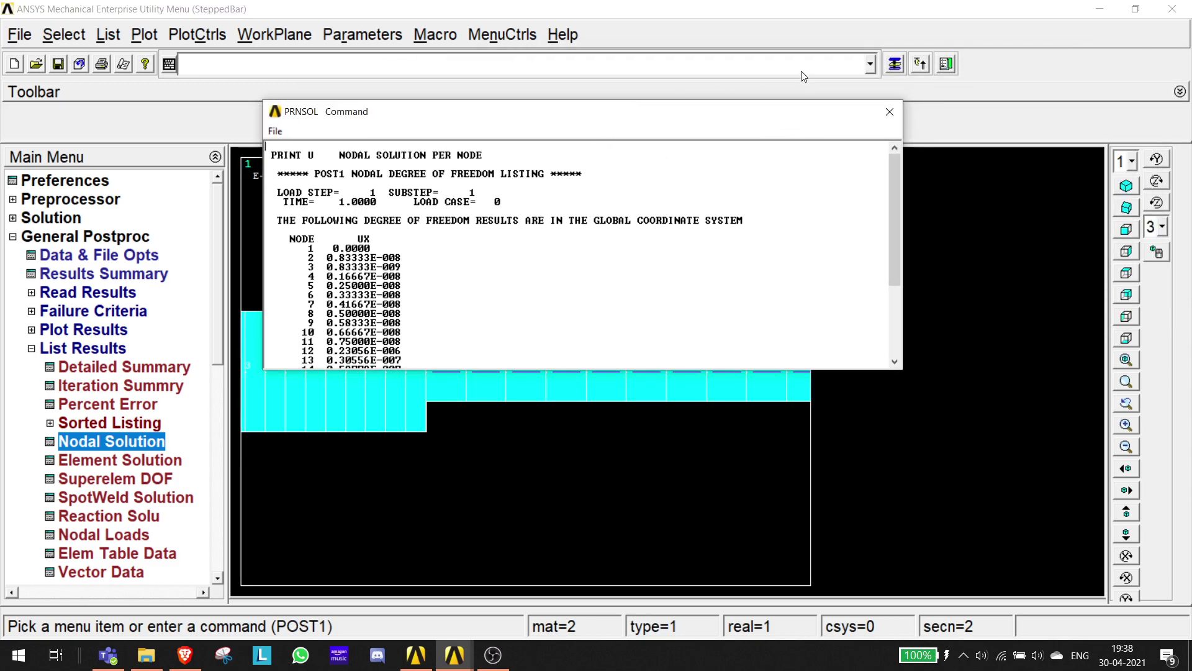
left_click_drag(712, 113, 934, 21)
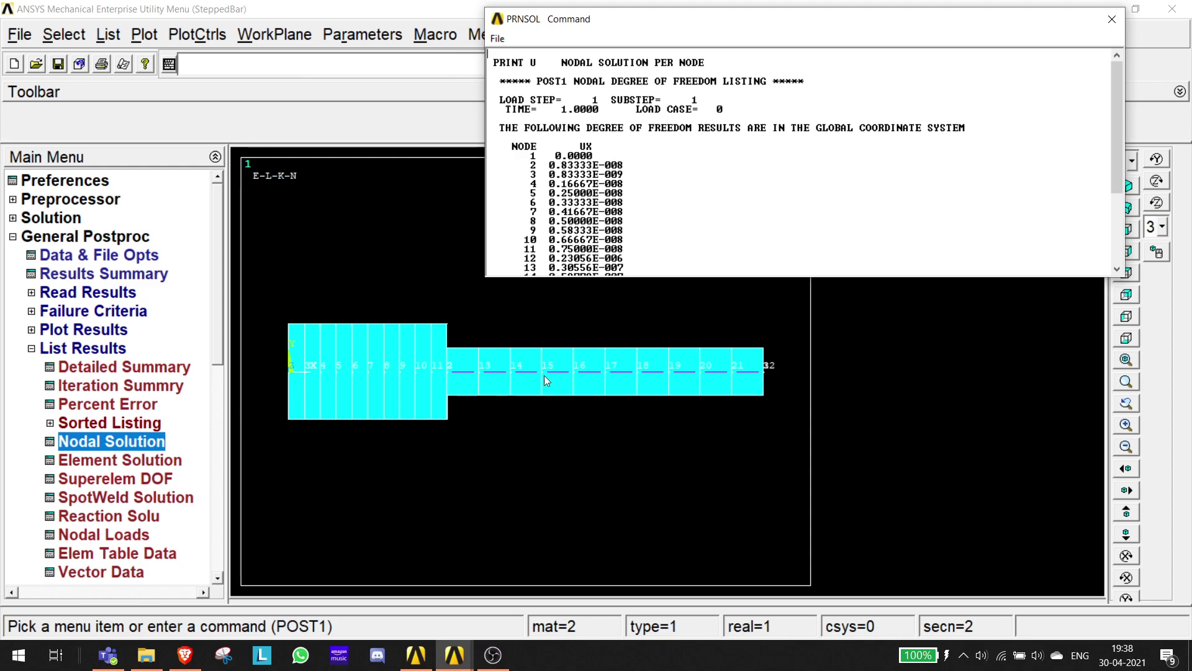
scroll(770, 378, "up", 5)
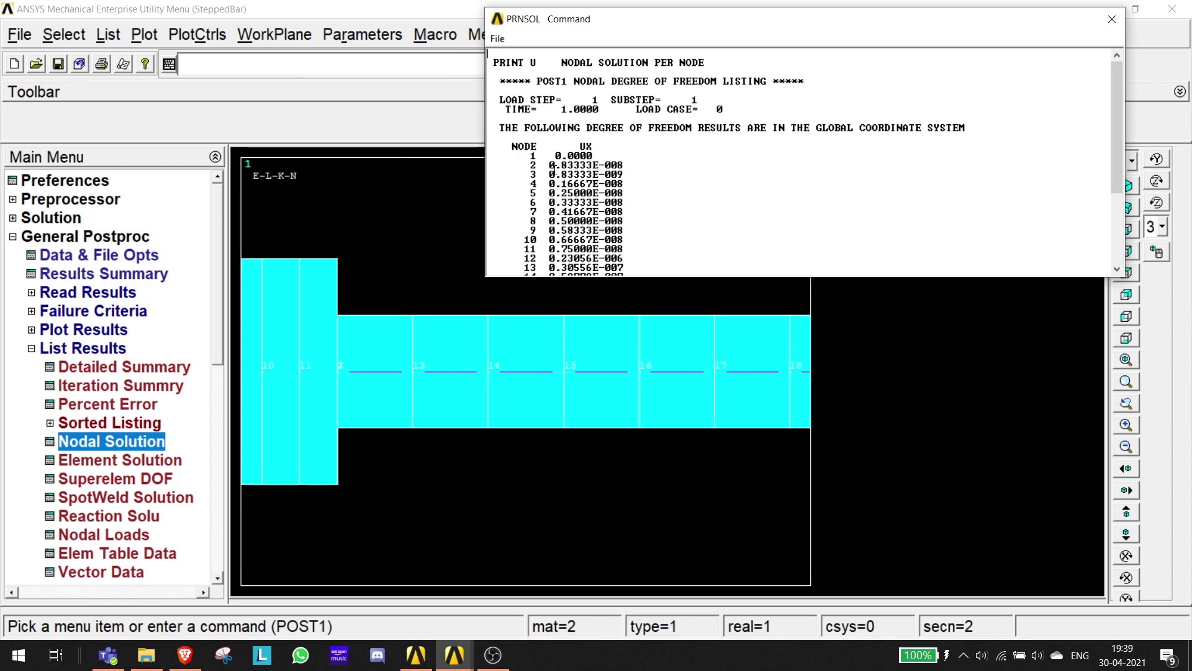
left_click_drag(549, 166, 628, 170)
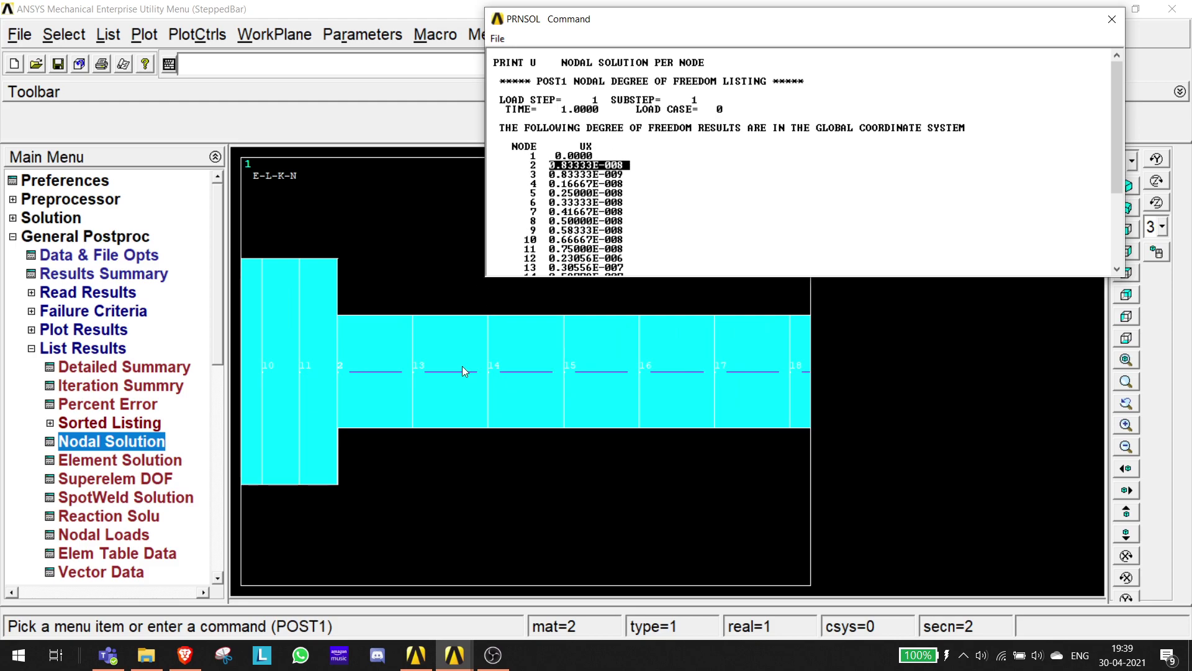
Examine the node numbers along the thick section and compare the fixed-end node with its X displacement in the listing.
scroll(467, 371, "down", 5)
left_click_drag(492, 375, 544, 376, "ctrl")
middle_click_drag(387, 380, 570, 438, "ctrl")
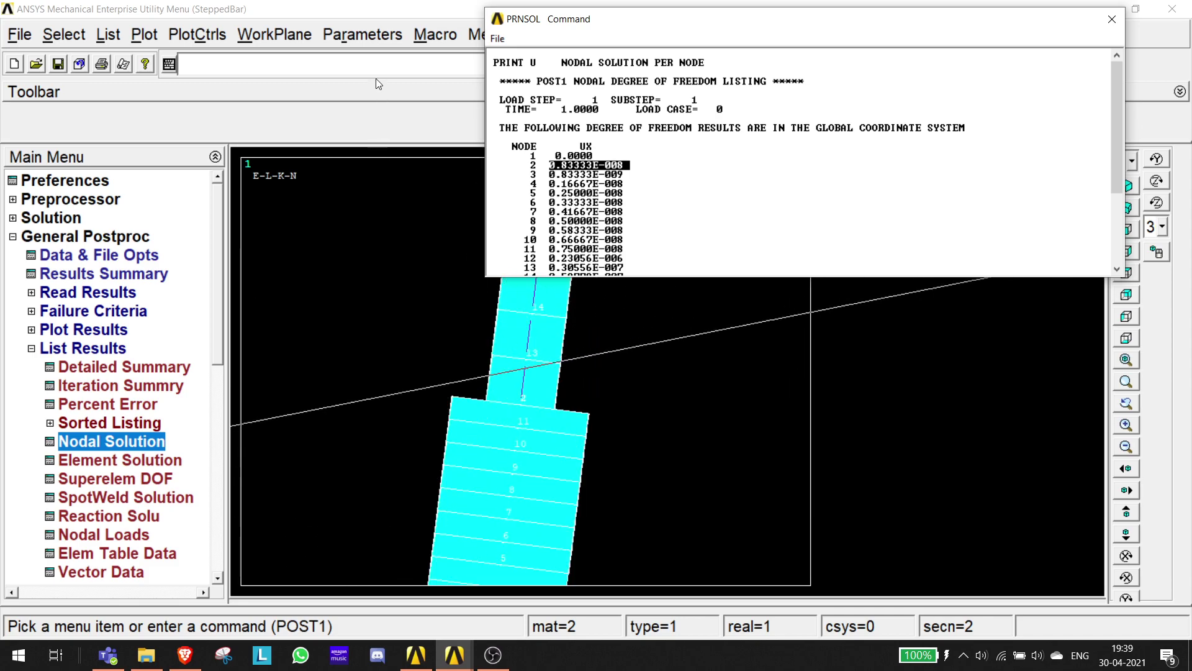
scroll(490, 394, "down", 3)
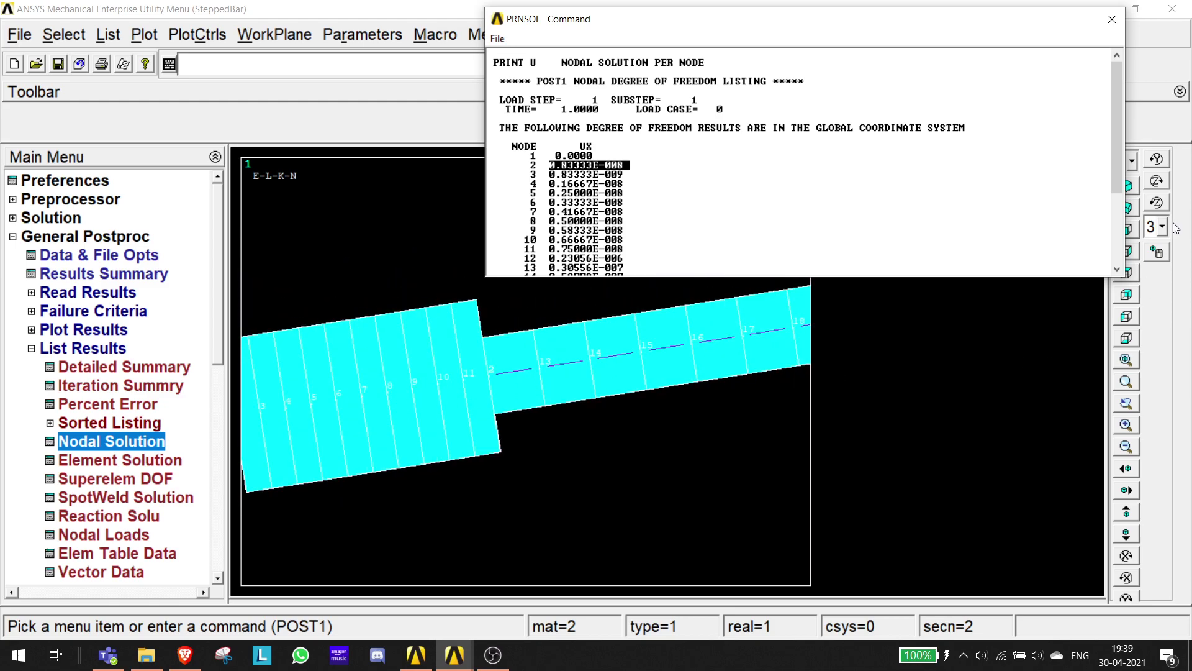
left_click(1156, 251)
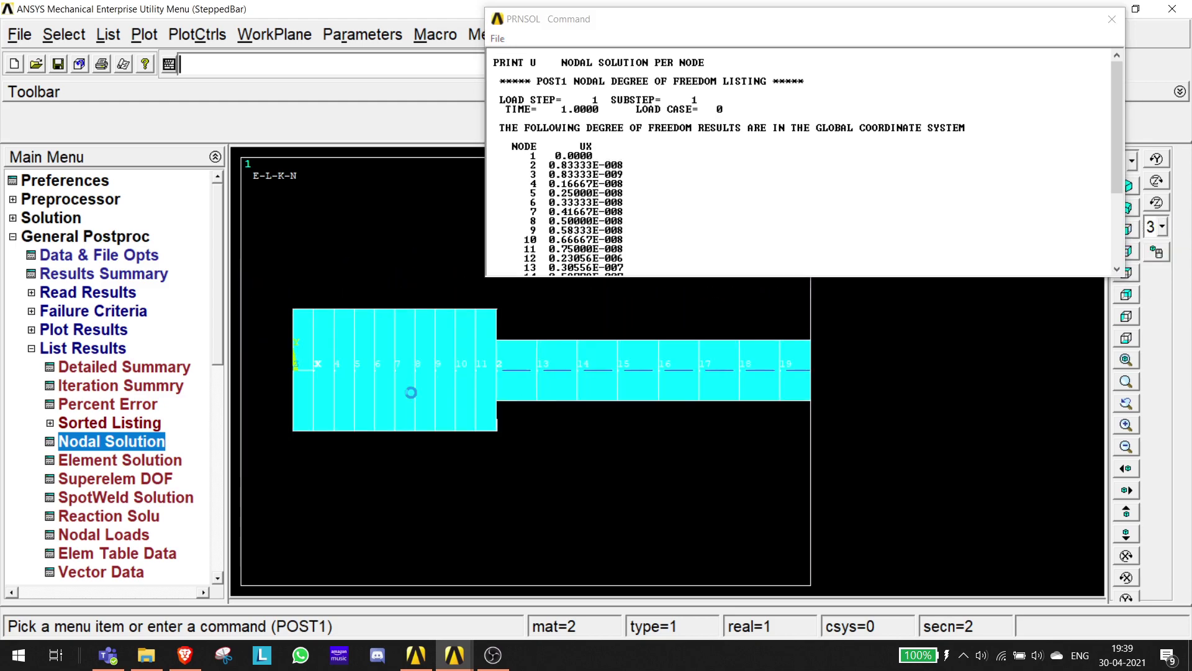
scroll(411, 393, "down", 1)
mouse_move(387, 375)
middle_mouse_down("ctrl")
mouse_move(501, 373)
mouse_move(378, 368)
mouse_move(392, 381)
middle_mouse_up("ctrl")
left_click_drag(434, 381, 488, 379, "ctrl")
scroll(422, 386, "up", 3)
scroll(416, 389, "up", 1)
left_click_drag(359, 389, 468, 376, "ctrl")
scroll(531, 369, "up", 3)
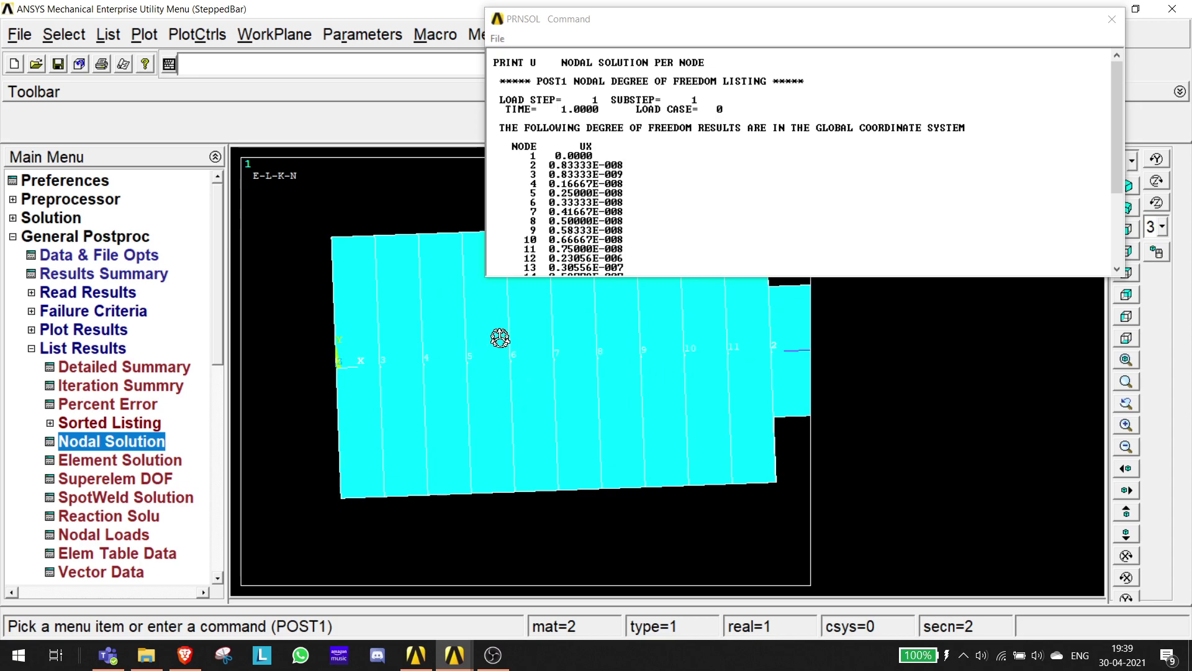
double_click(551, 164)
left_click_drag(557, 156, 567, 148)
left_click(581, 160)
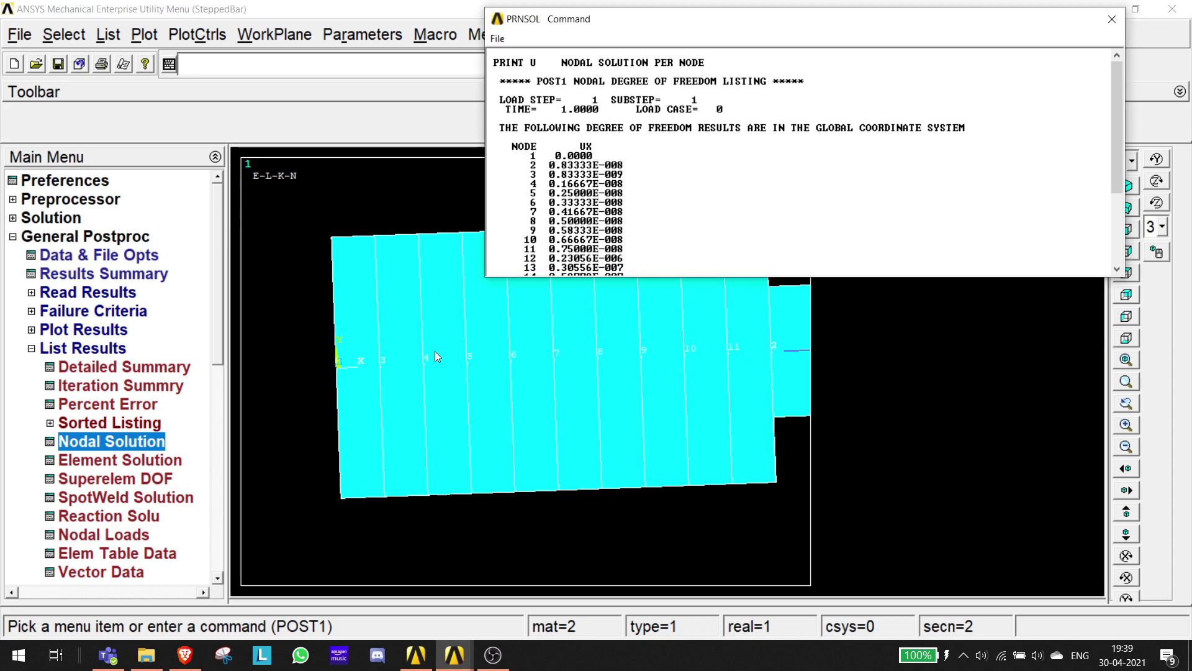
Examine the overlapping keypoint and node numbers at the free end of the thin section.
scroll(438, 357, "down", 5)
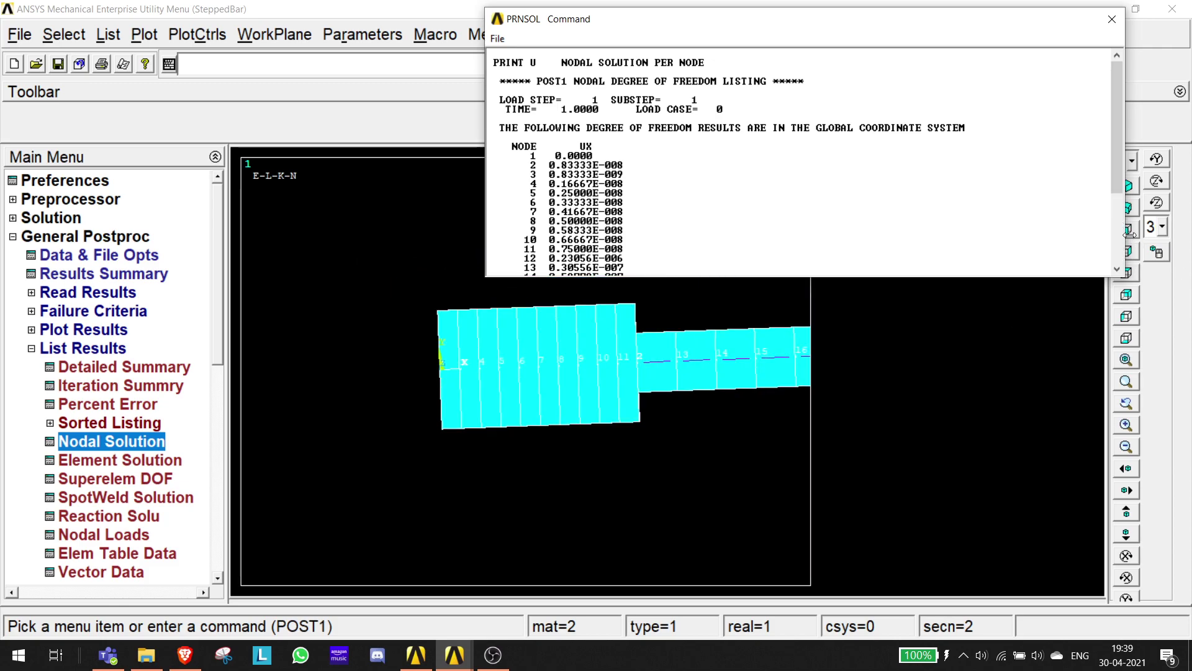
scroll(649, 375, "down", 5)
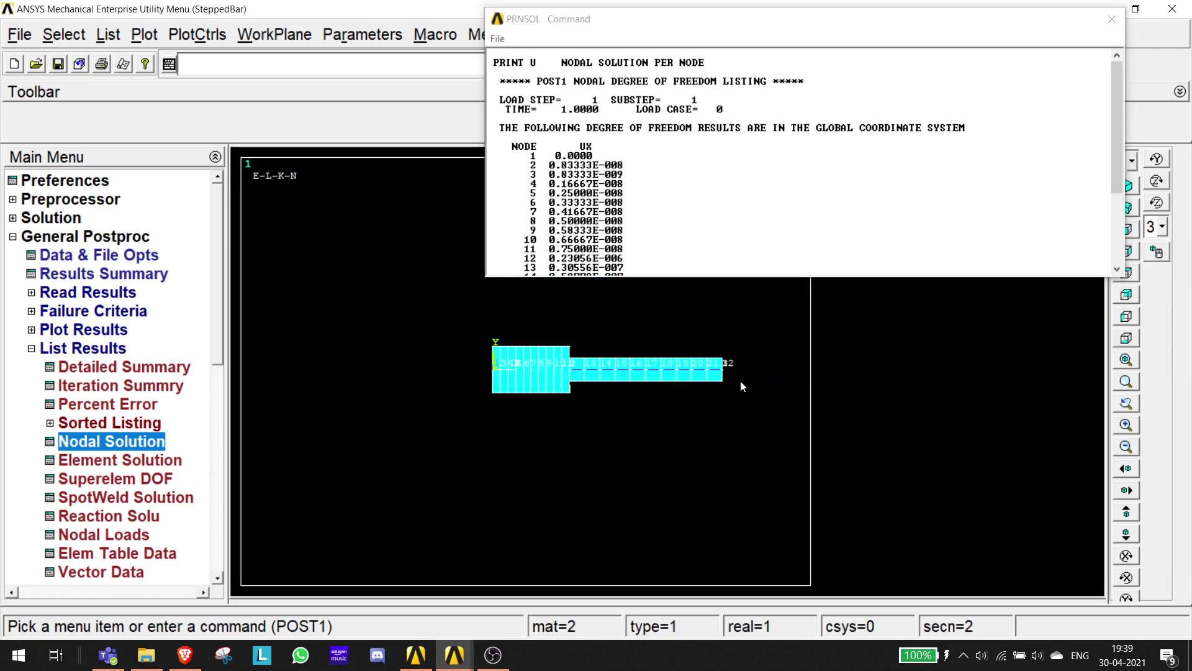
left_click_drag(688, 364, 579, 364, "ctrl")
scroll(507, 375, "up", 4)
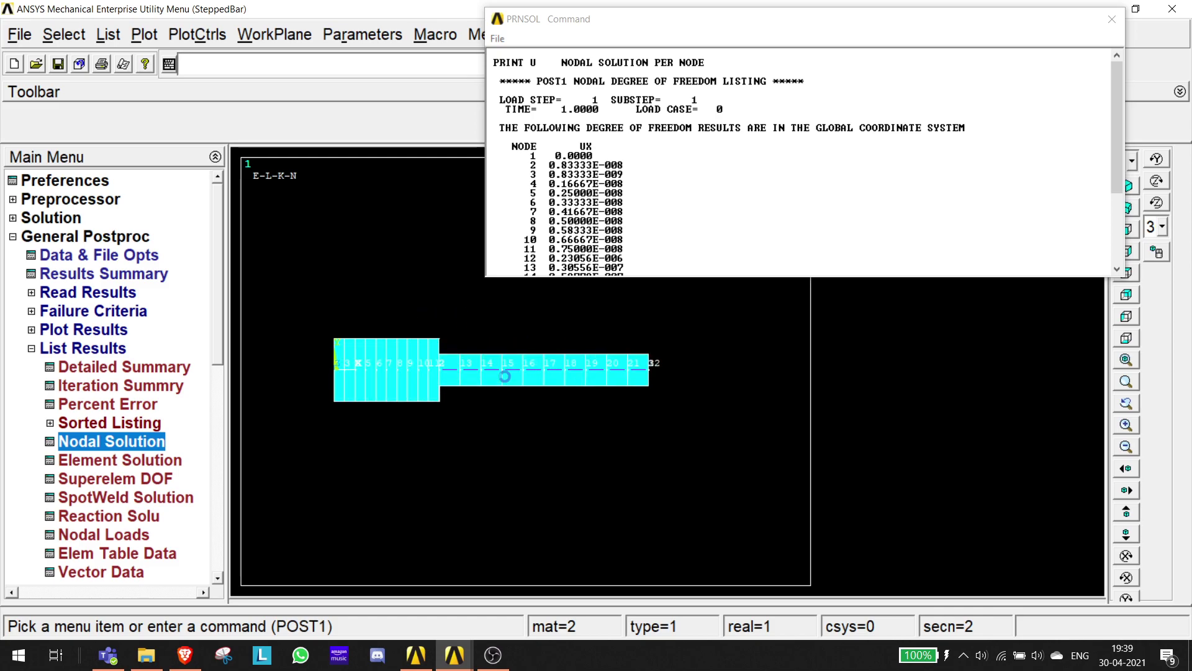
scroll(719, 415, "up", 3)
left_click_drag(477, 351, 215, 347, "ctrl")
left_click_drag(573, 380, 458, 368, "ctrl")
scroll(580, 360, "up", 7)
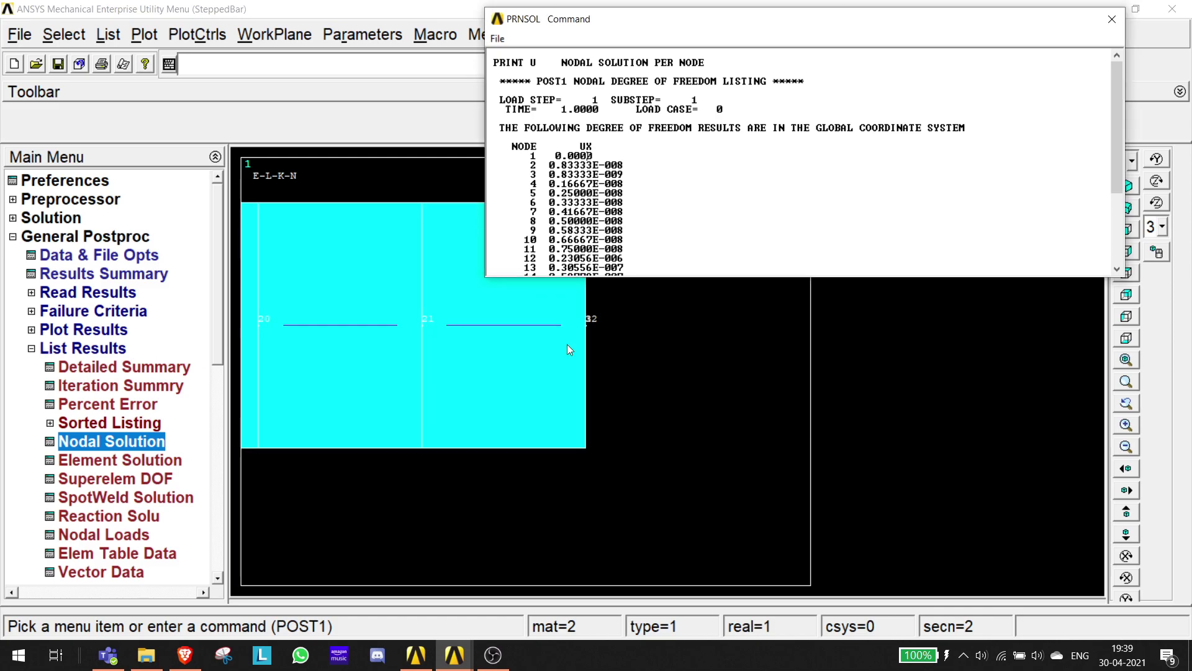
scroll(619, 315, "down", 1)
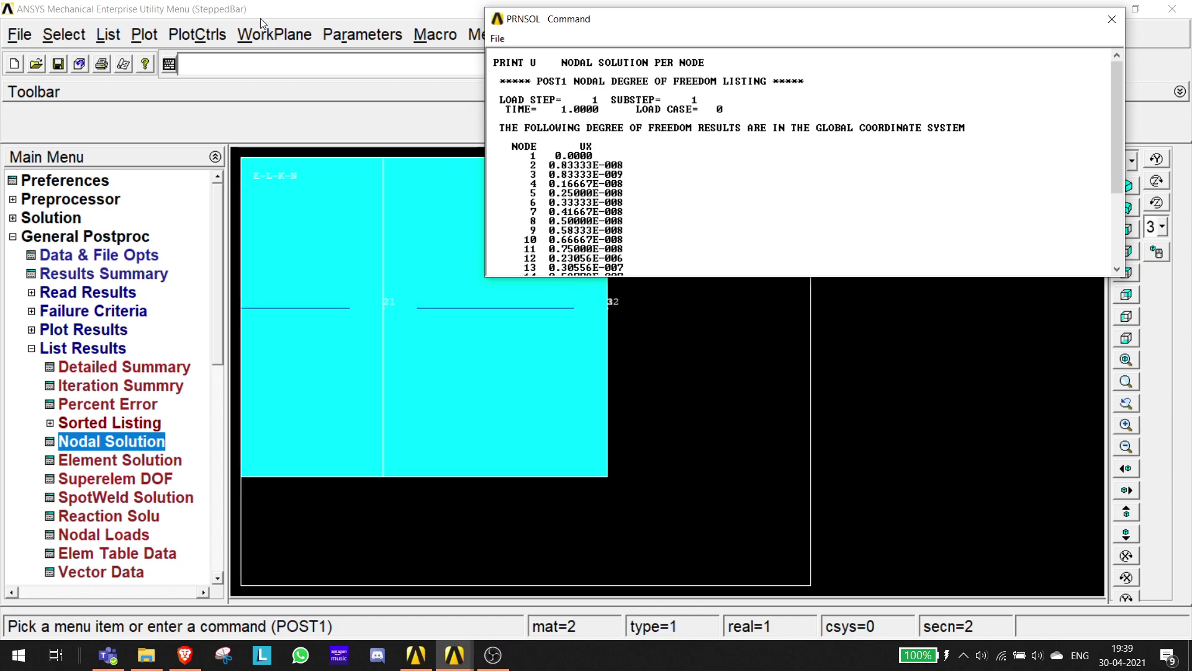
Turn off keypoint numbers in the plot numbering controls, keeping node numbers on.
left_click(180, 38)
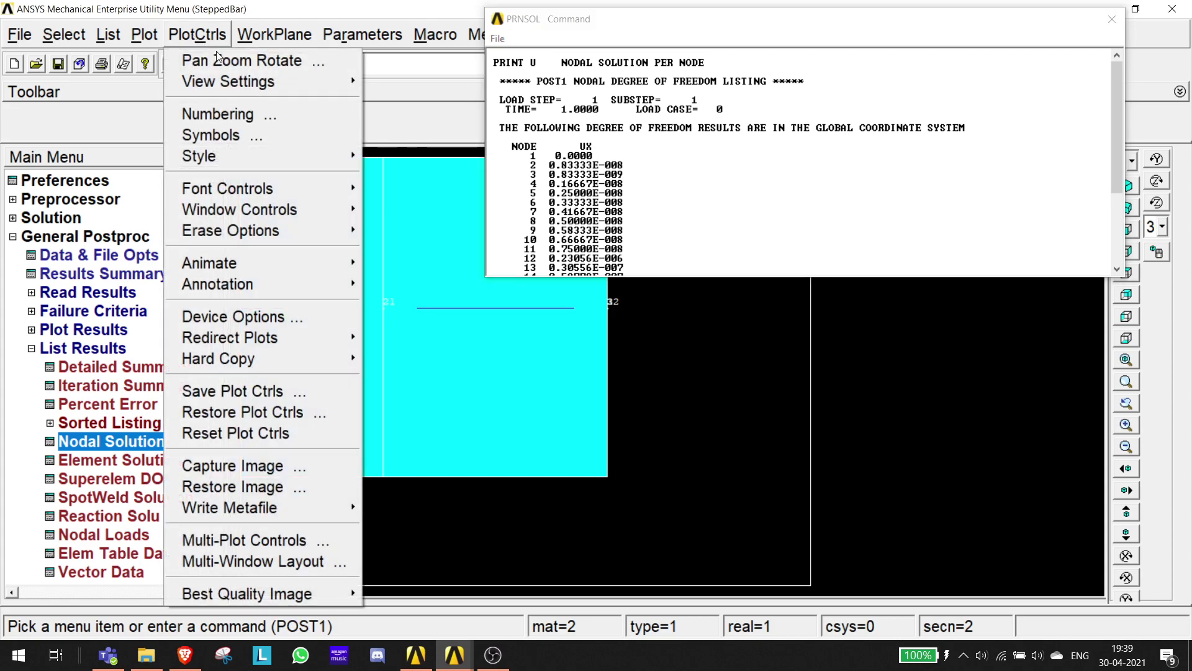
left_click(205, 114)
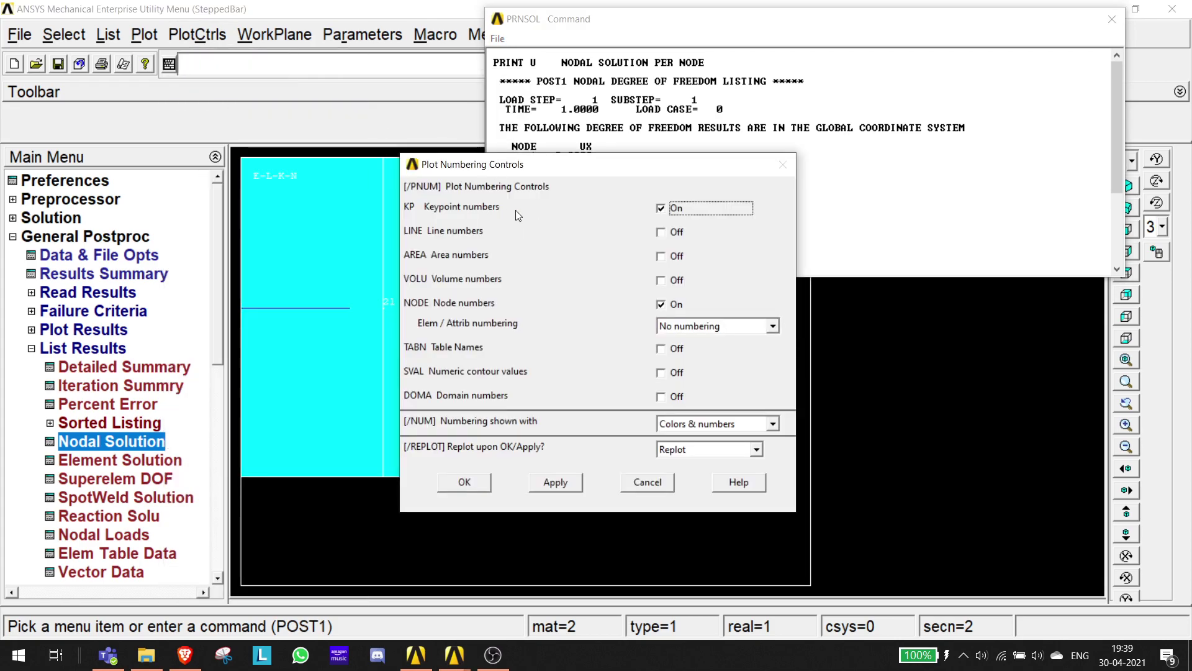
left_click(466, 484)
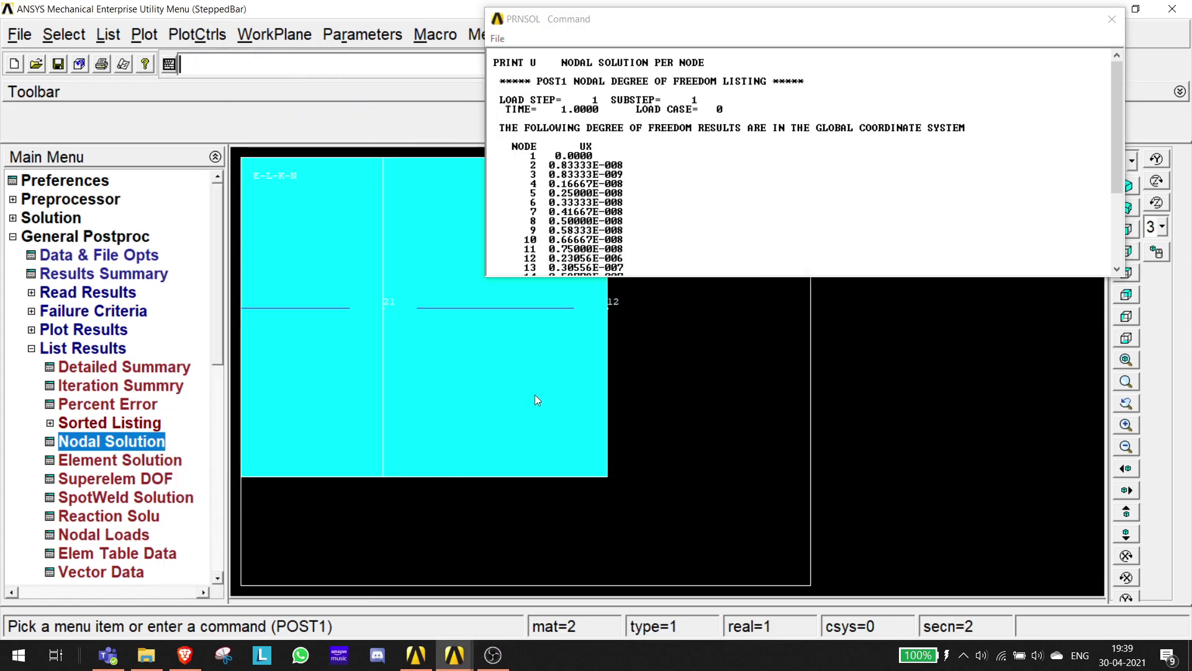
Read node 12's X displacement in the listing, close the listing, and bring the whole bar back into view.
scroll(552, 136, "down", 5)
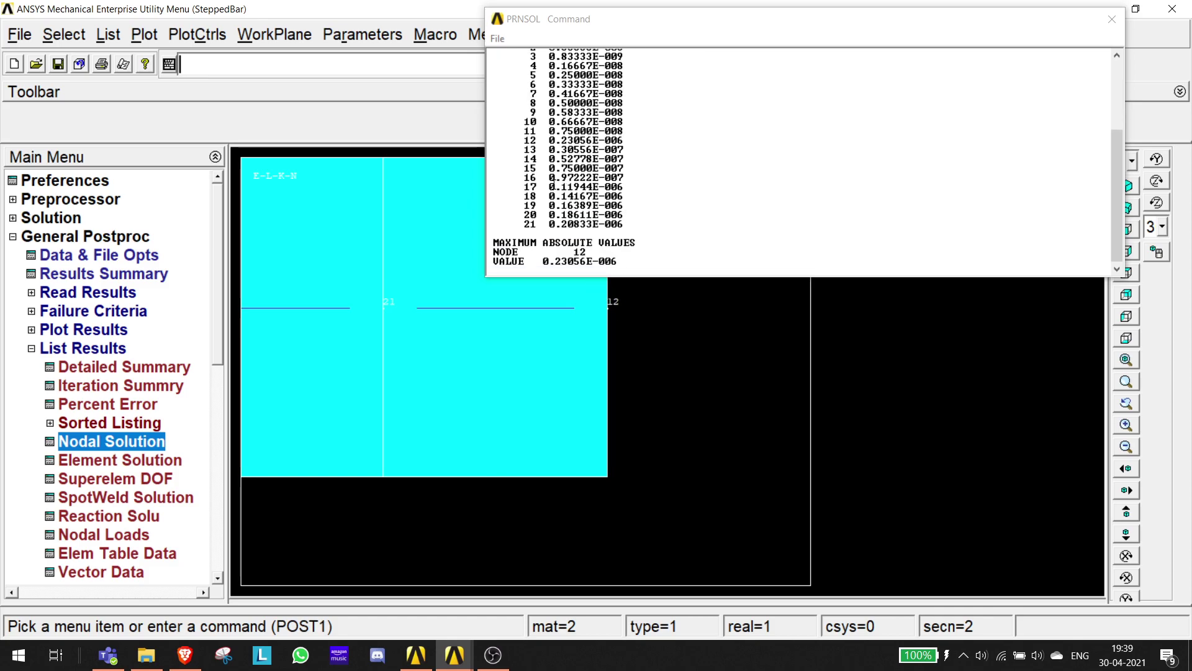
left_click(552, 141)
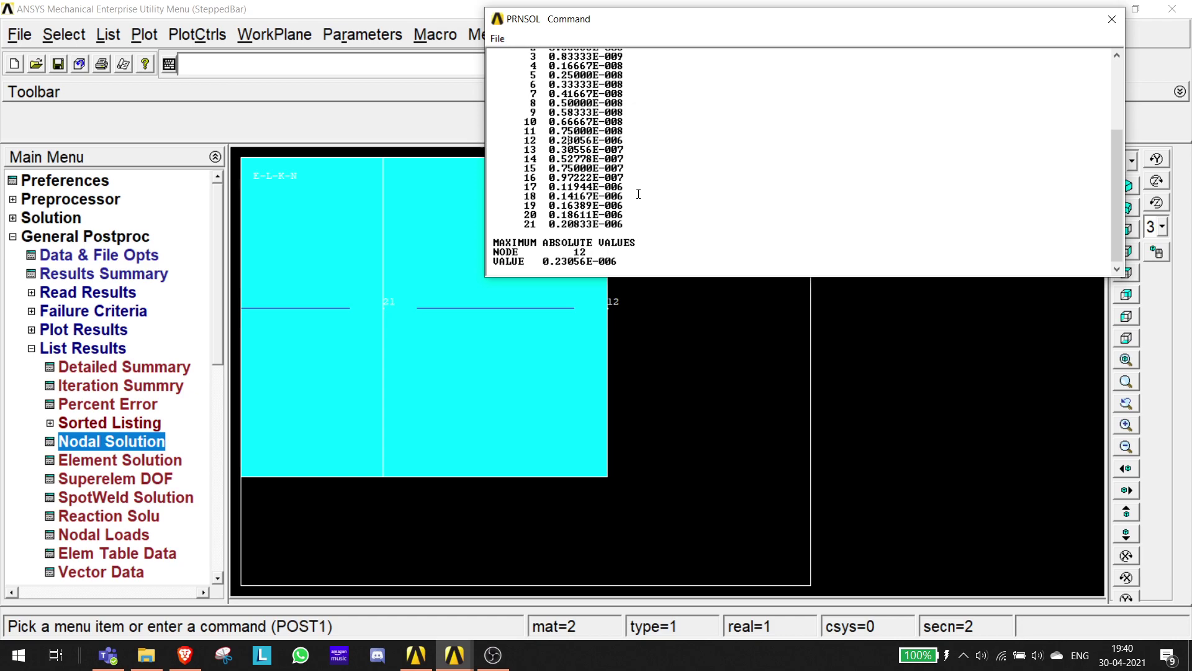
left_click(1111, 19)
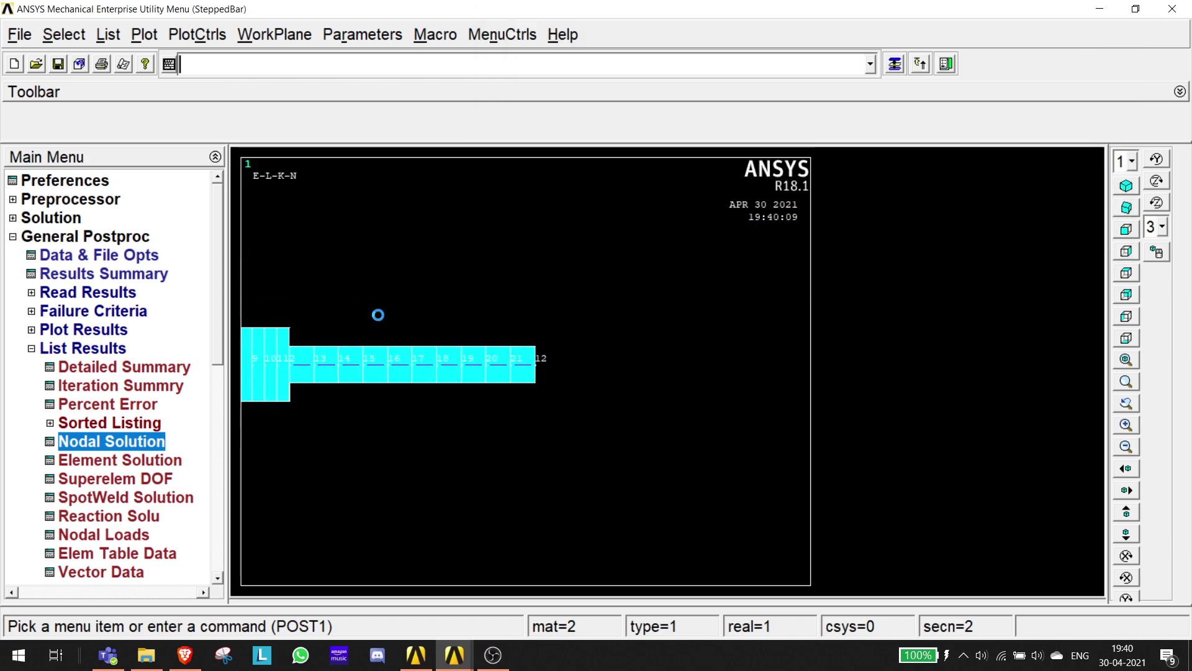
scroll(337, 351, "up", 2)
mouse_move(336, 350)
right_mouse_down("ctrl")
mouse_move(676, 365)
mouse_move(704, 349)
right_mouse_up("ctrl")
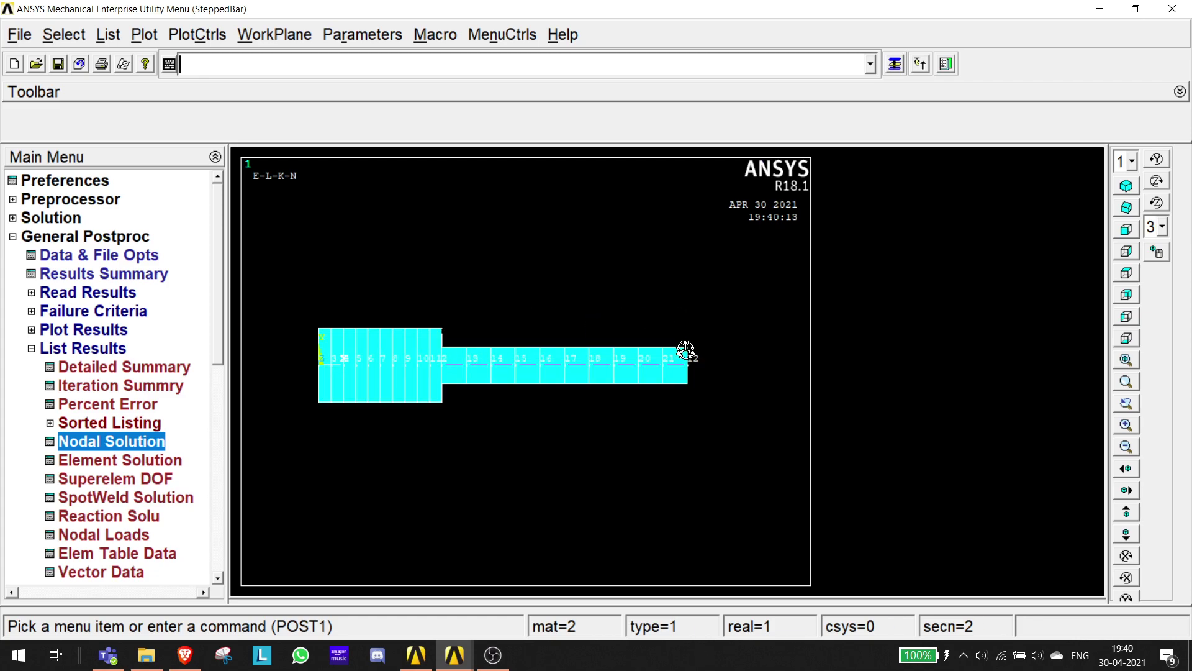